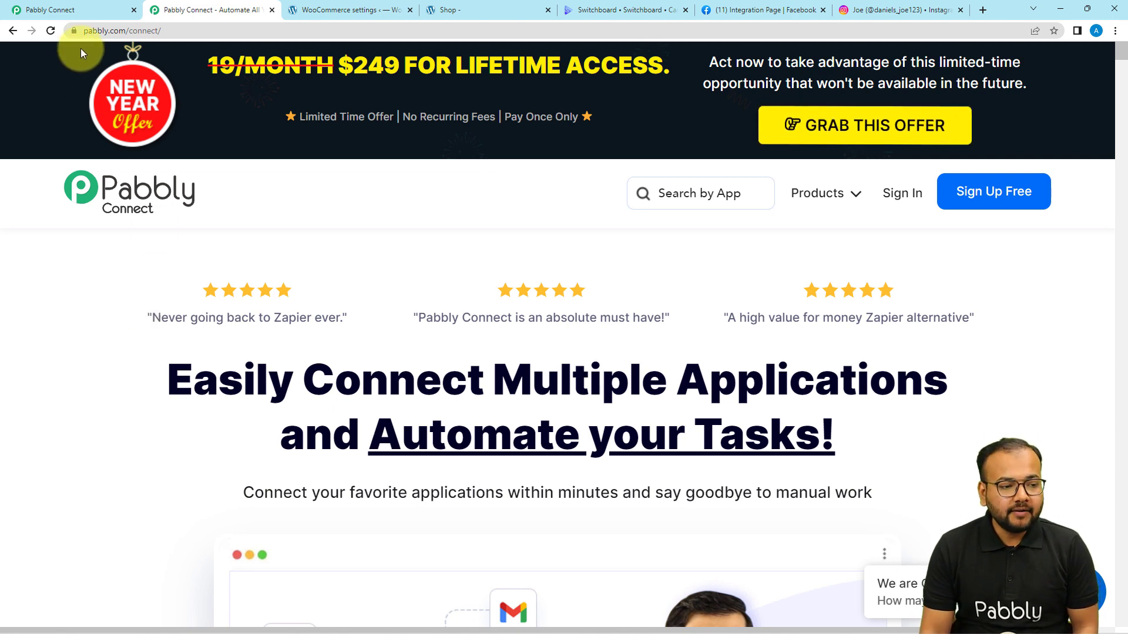
Dismiss the promotional offer and create a workflow named "Display Most Selling Products on Instagram" from the Pabbly Connect dashboard.
{"action": "mouse_move", "coordinate": [164, 30]}
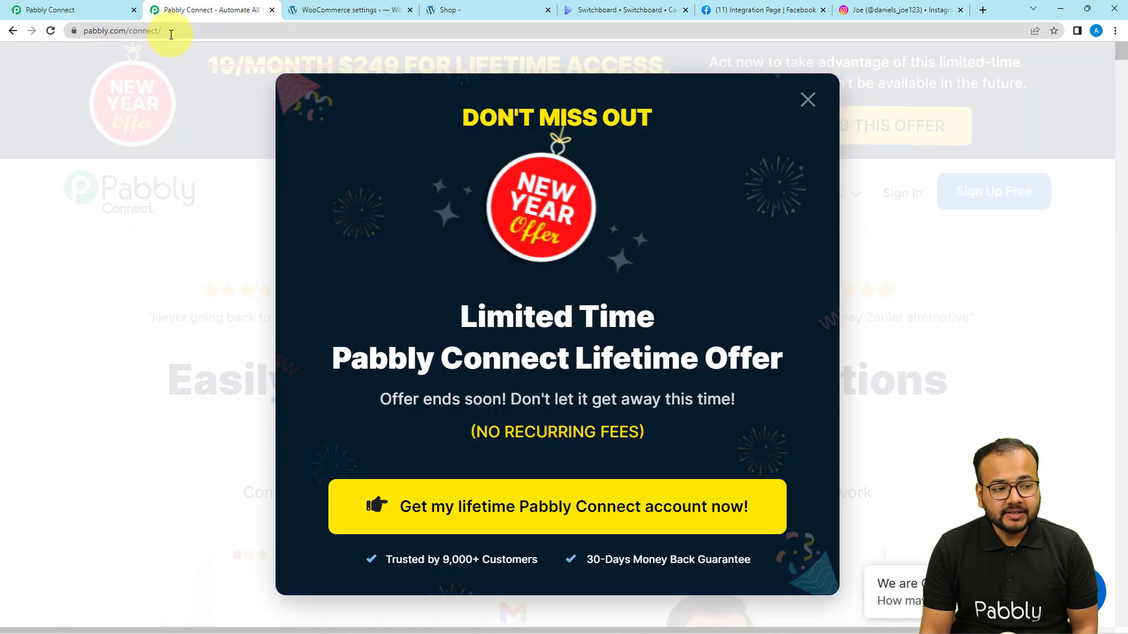
{"action": "left_click", "coordinate": [803, 102]}
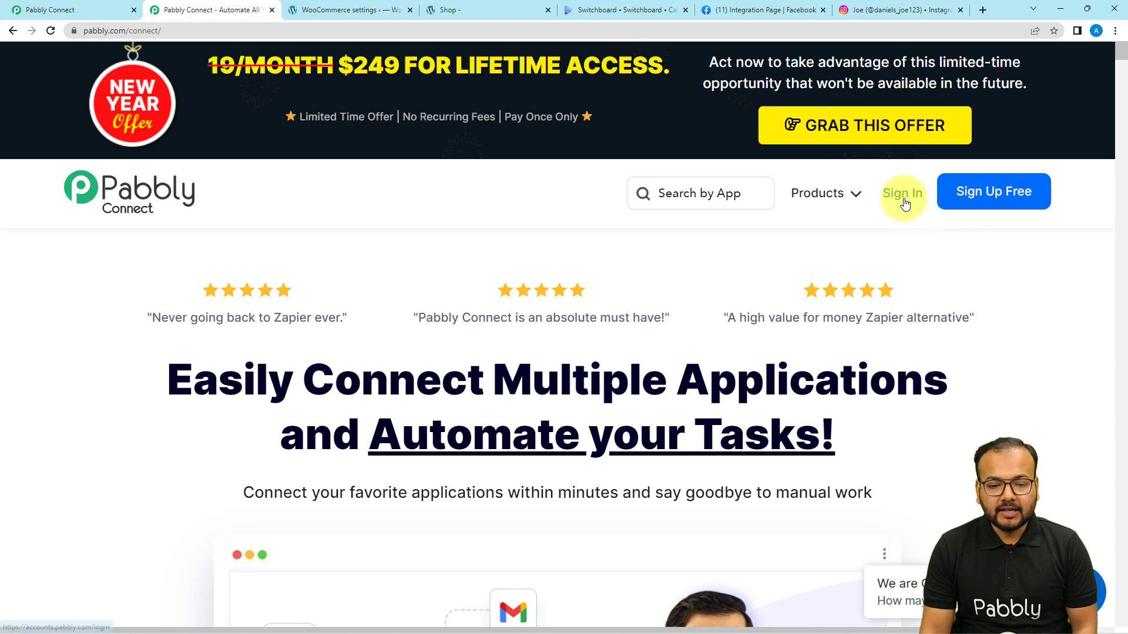
{"action": "left_click", "coordinate": [74, 13]}
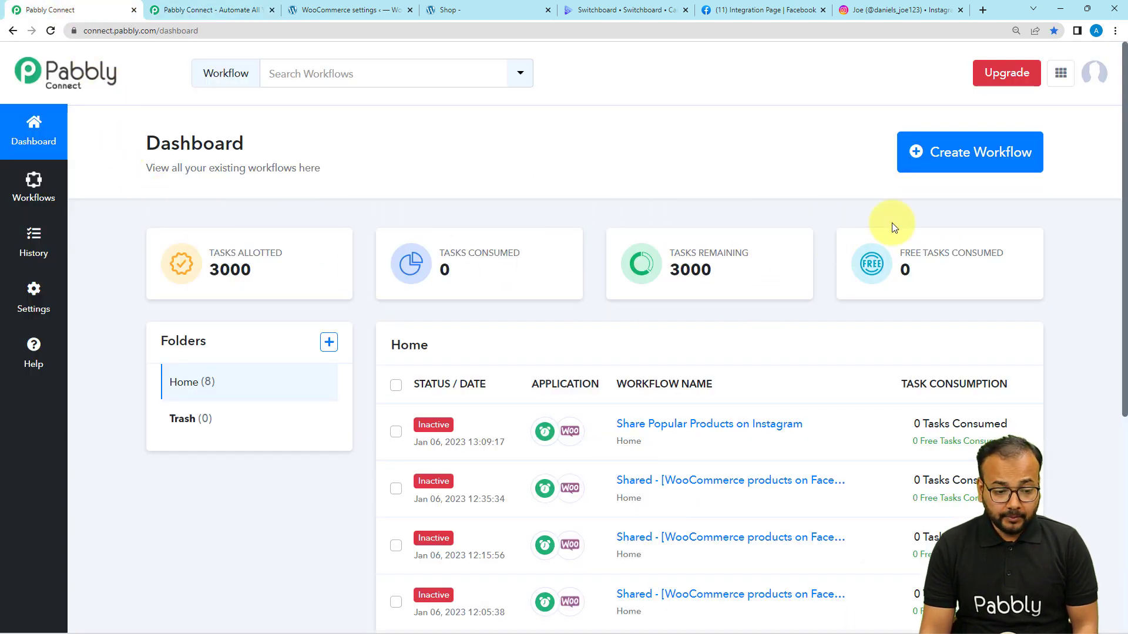
{"action": "left_click", "coordinate": [985, 150]}
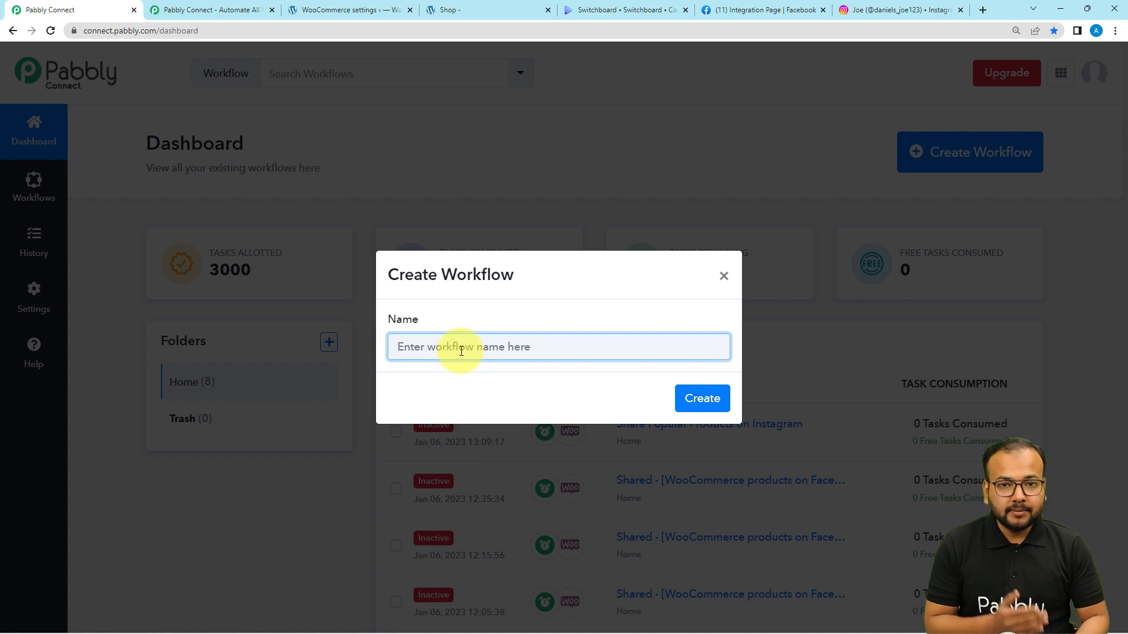
{"action": "type", "text": "Display Most Selling Products on Instagram"}
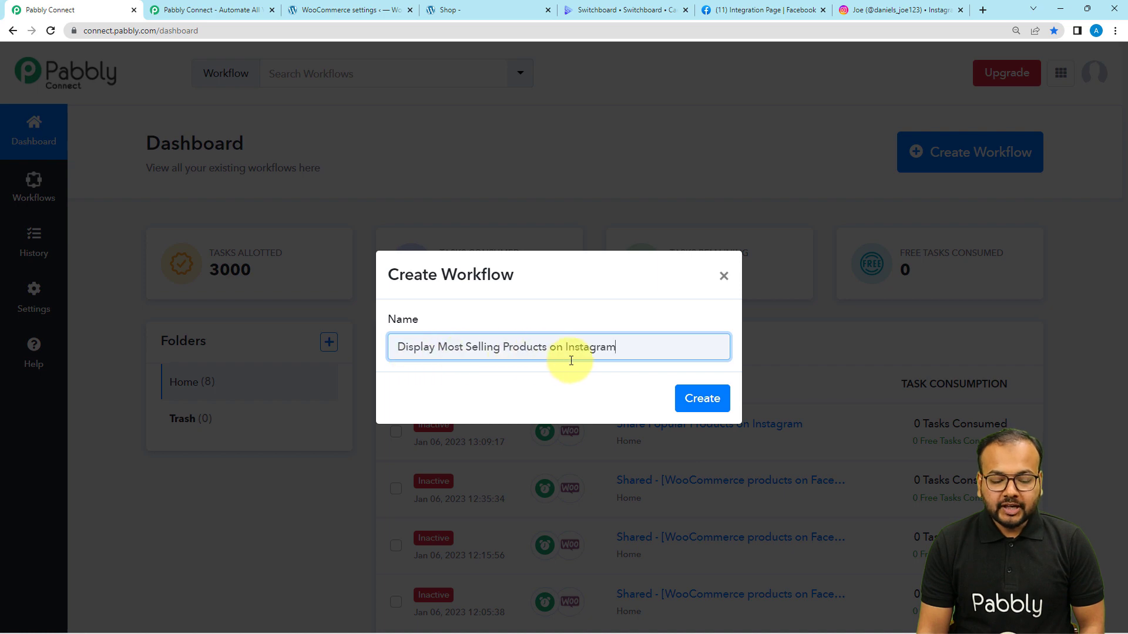
{"action": "left_click", "coordinate": [703, 398]}
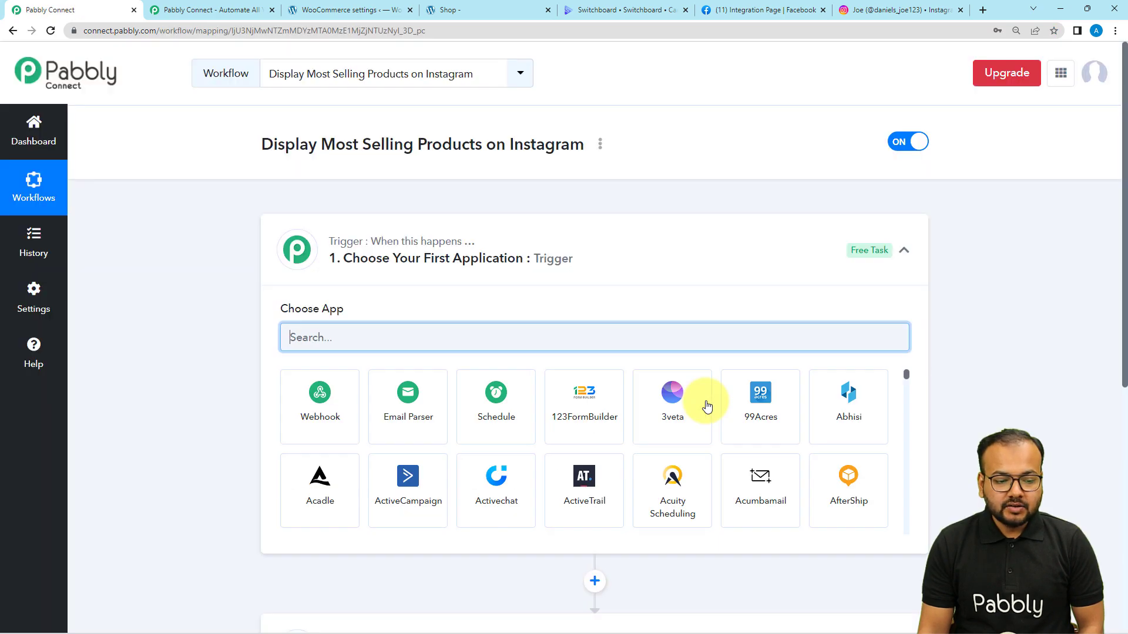
Choose Schedule by Pabbly as the workflow's trigger application.
{"action": "left_click", "coordinate": [905, 250]}
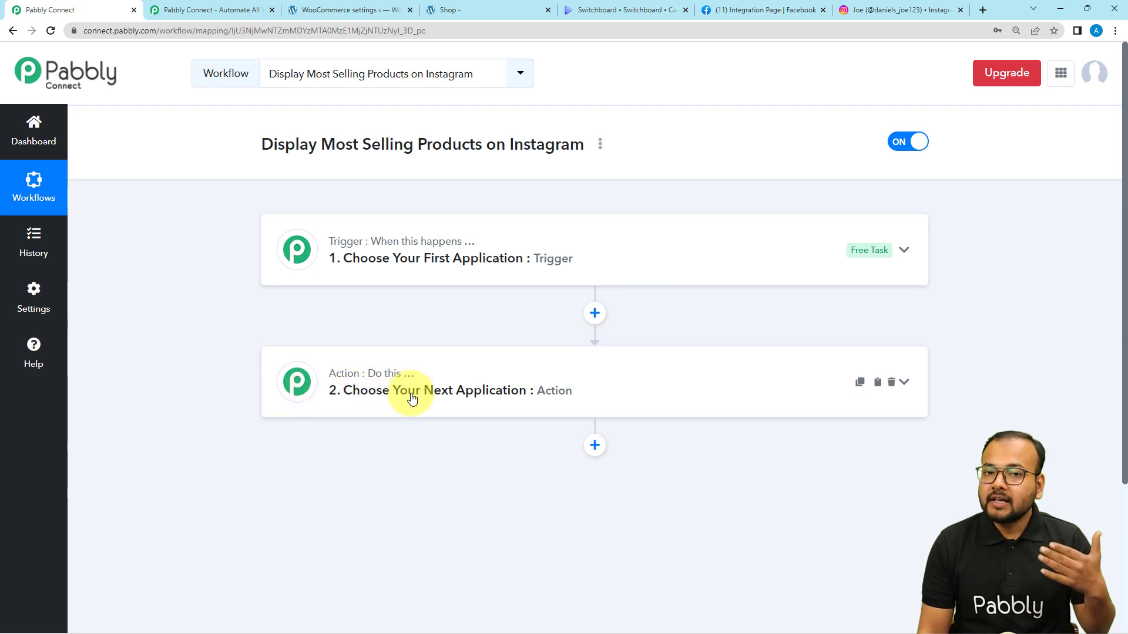
{"action": "left_click", "coordinate": [361, 260]}
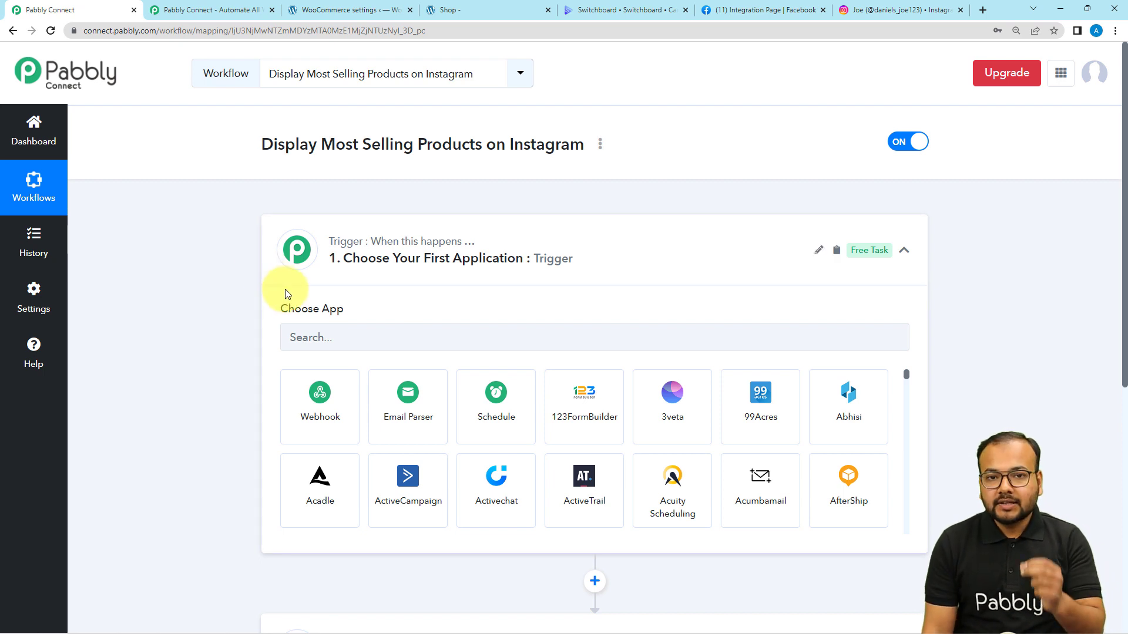
{"action": "left_click", "coordinate": [474, 403]}
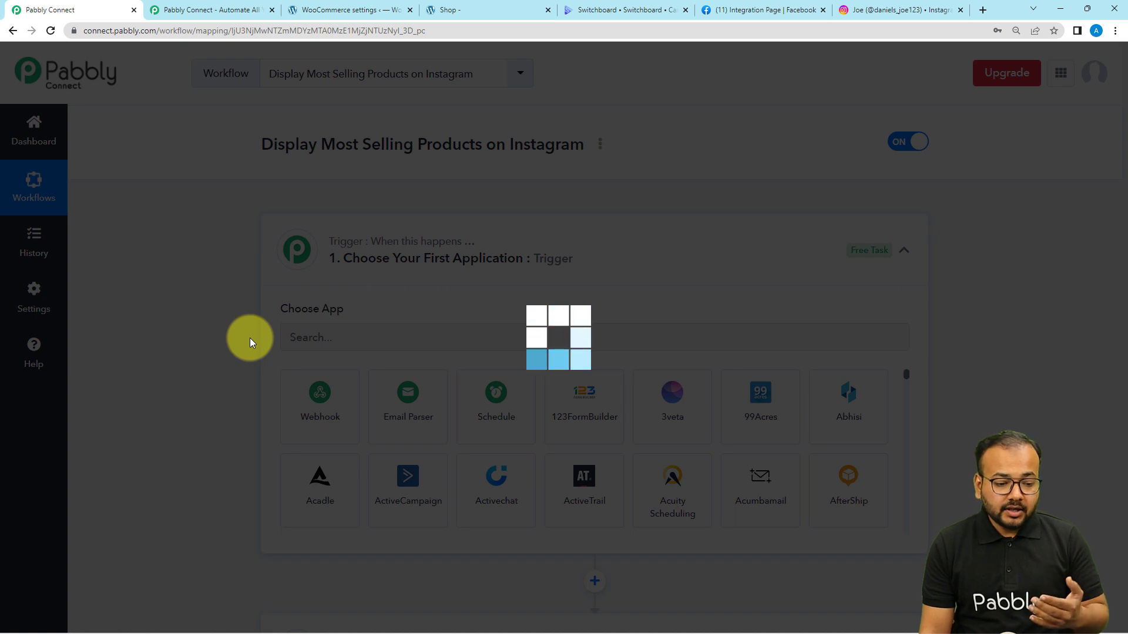
Set the schedule trigger to run on dates of the month, on date 1.
{"action": "scroll", "coordinate": [249, 337], "scroll_direction": "down", "scroll_amount": 3}
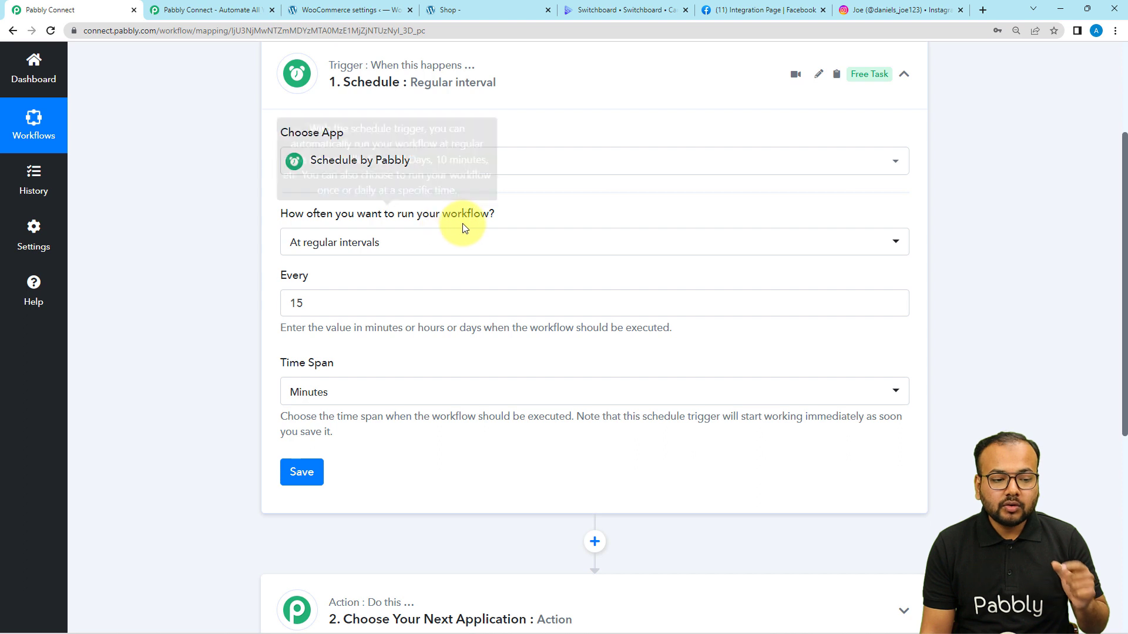
{"action": "left_click", "coordinate": [401, 251]}
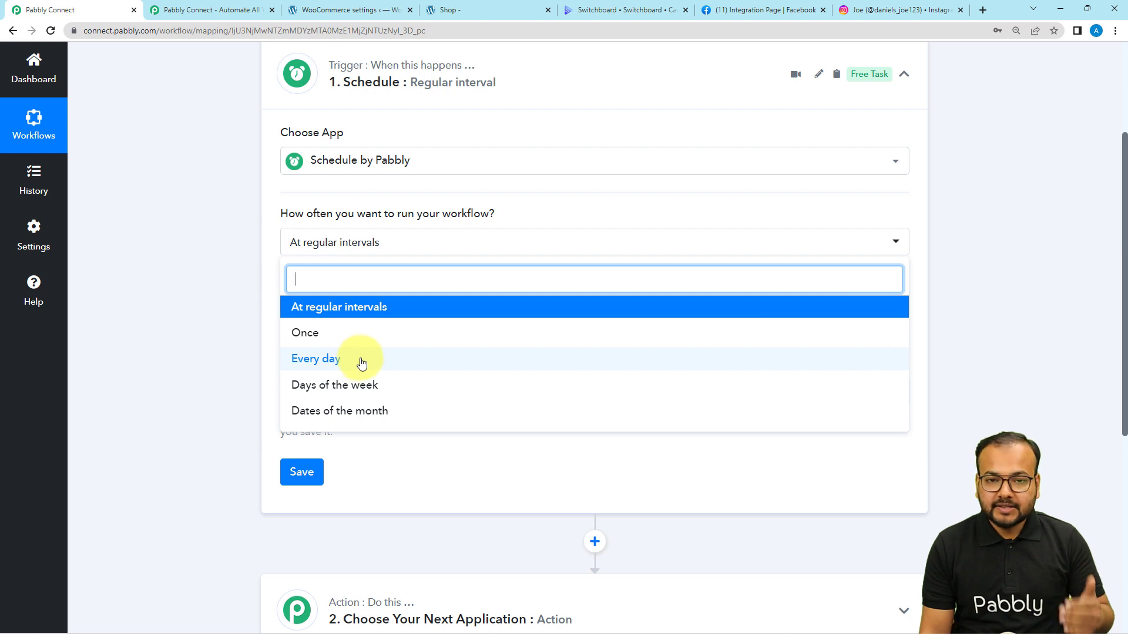
{"action": "left_click", "coordinate": [308, 415]}
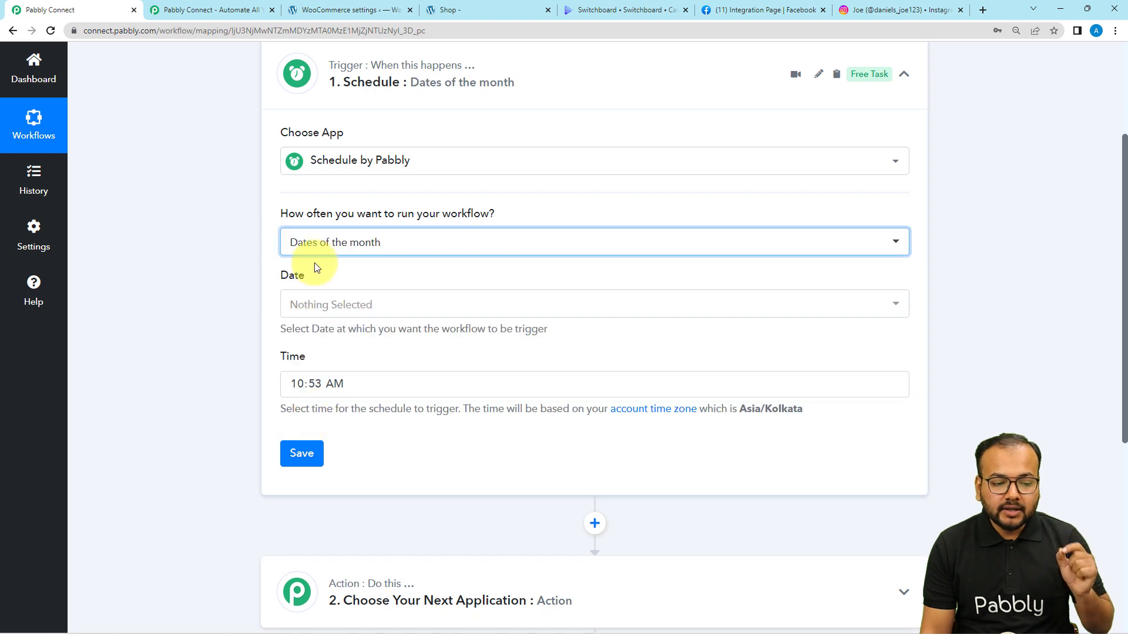
{"action": "left_click", "coordinate": [323, 307]}
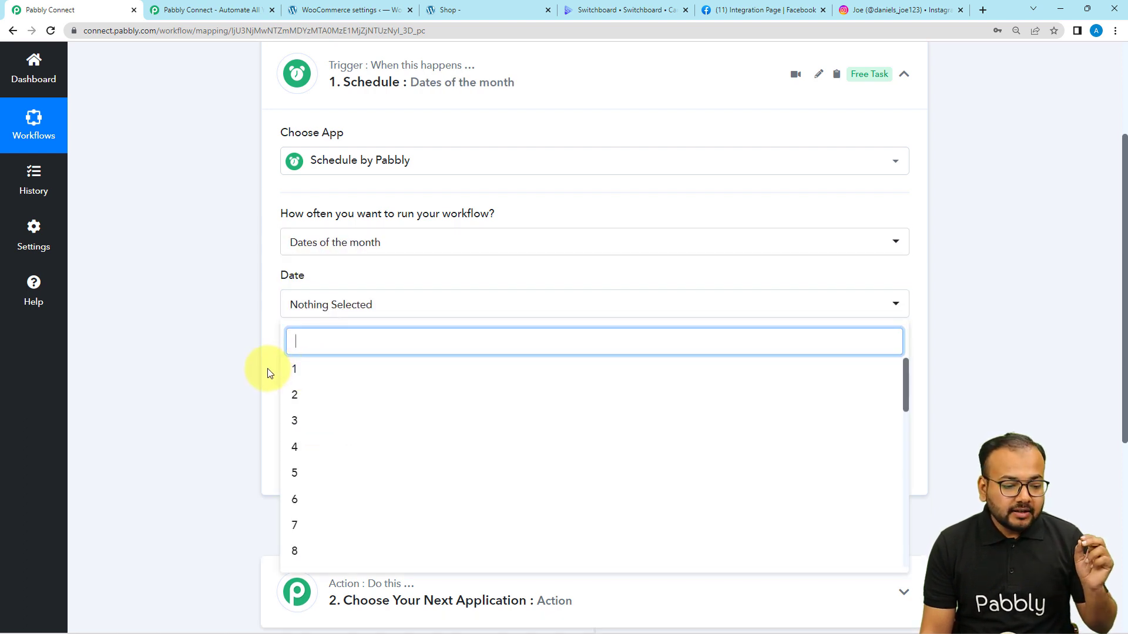
{"action": "left_click", "coordinate": [294, 371]}
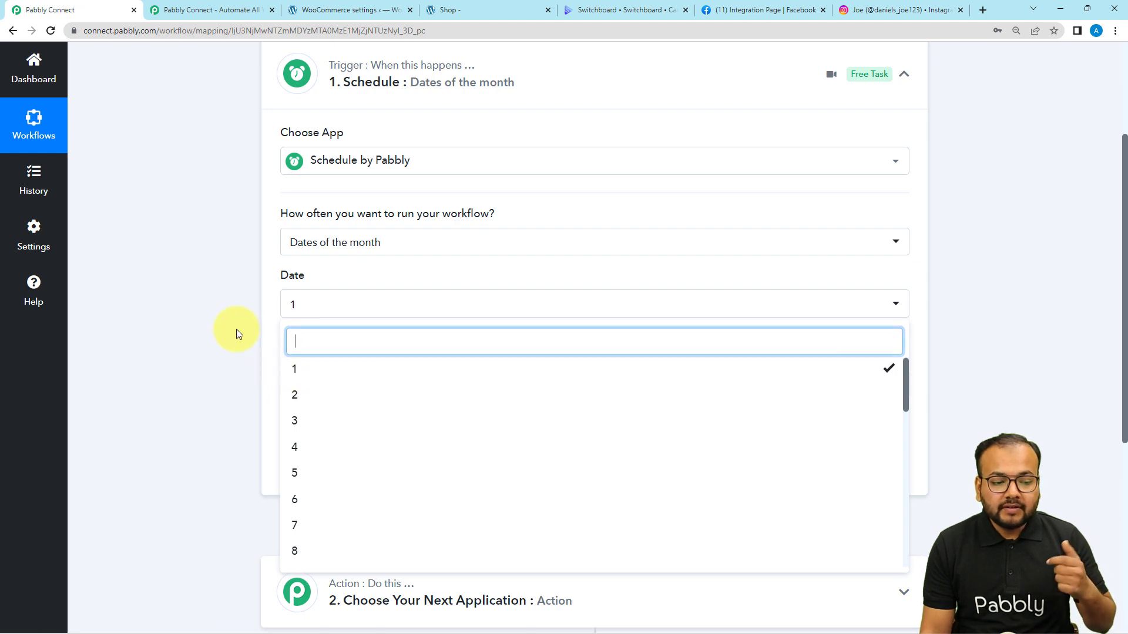
{"action": "left_click", "coordinate": [236, 327]}
Set the schedule's trigger time to 12:00 PM and save the trigger.
{"action": "scroll", "coordinate": [236, 330], "scroll_direction": "down", "scroll_amount": 2}
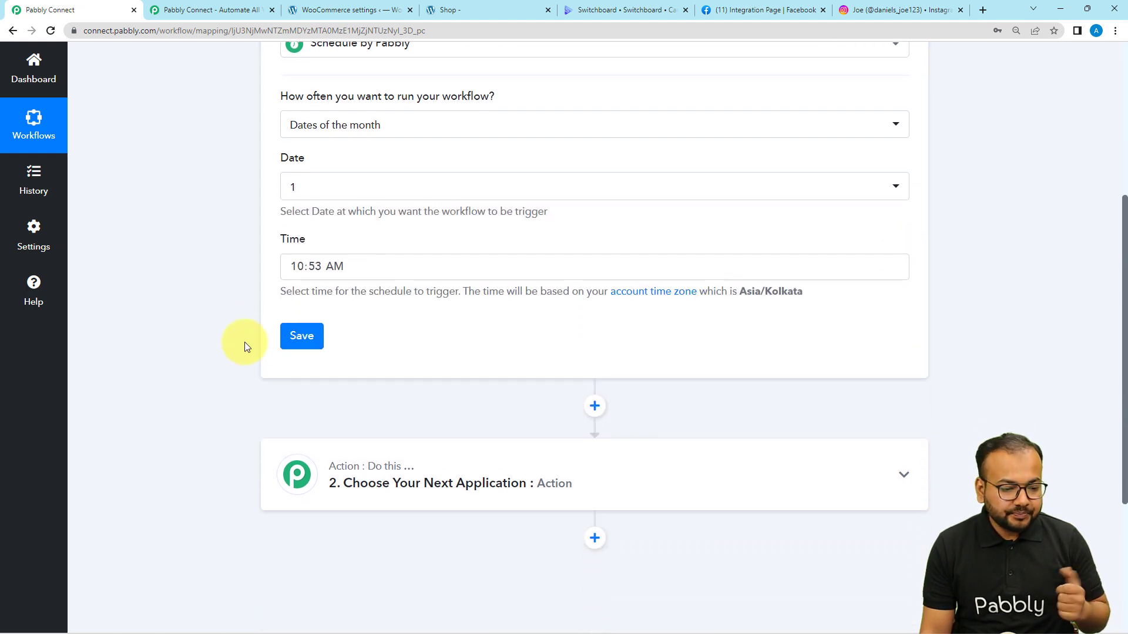
{"action": "left_click", "coordinate": [295, 273]}
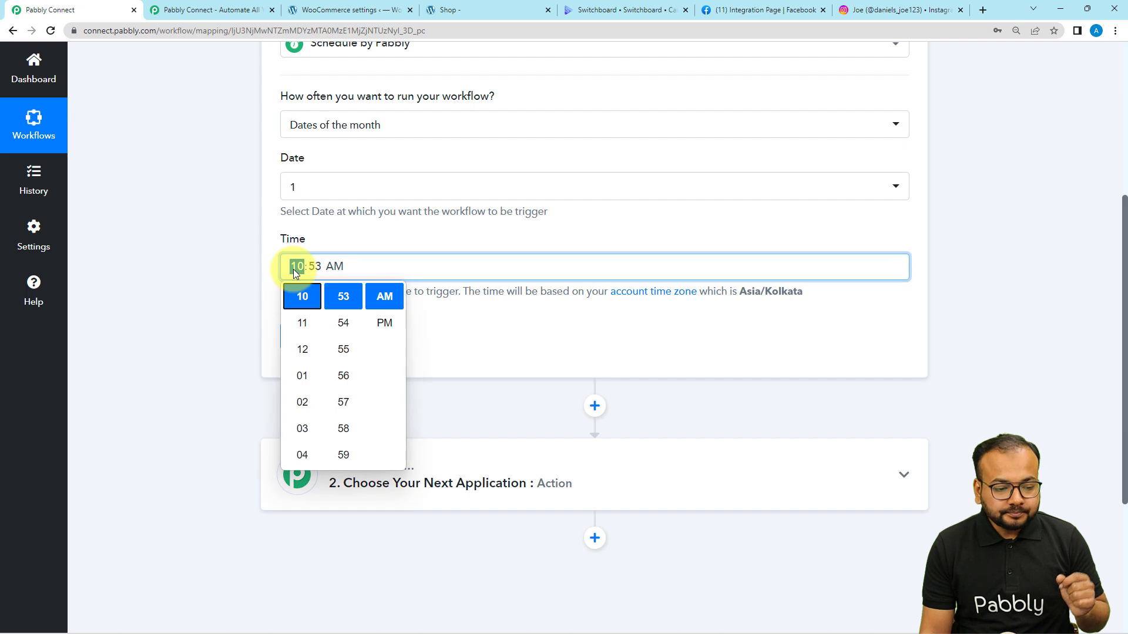
{"action": "left_click", "coordinate": [303, 349]}
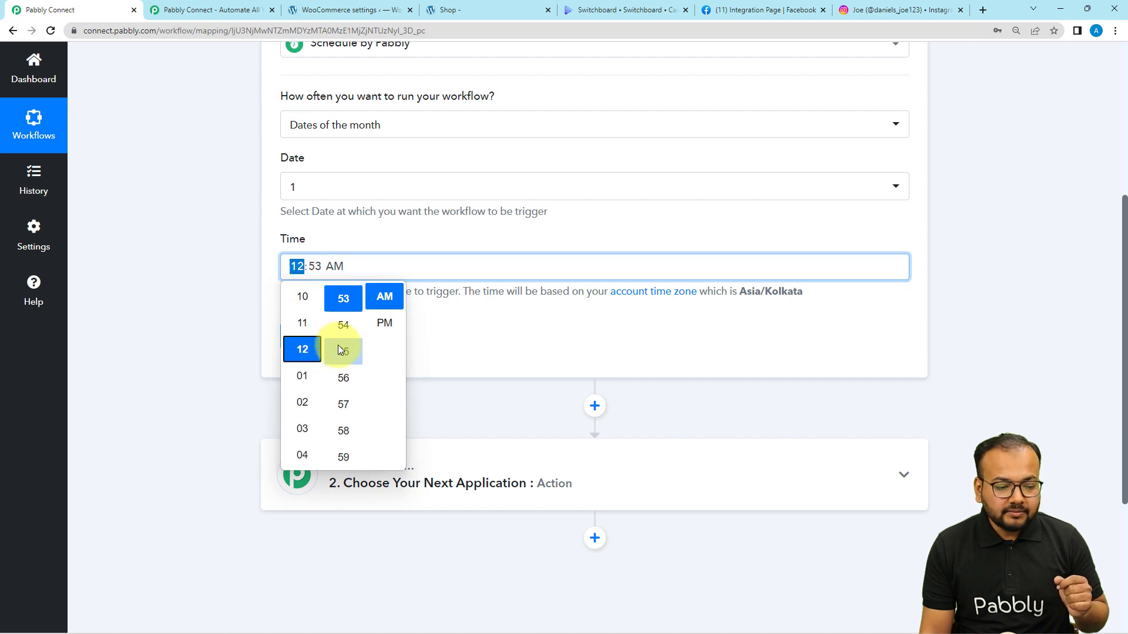
{"action": "scroll", "coordinate": [339, 348], "scroll_direction": "up", "scroll_amount": 15}
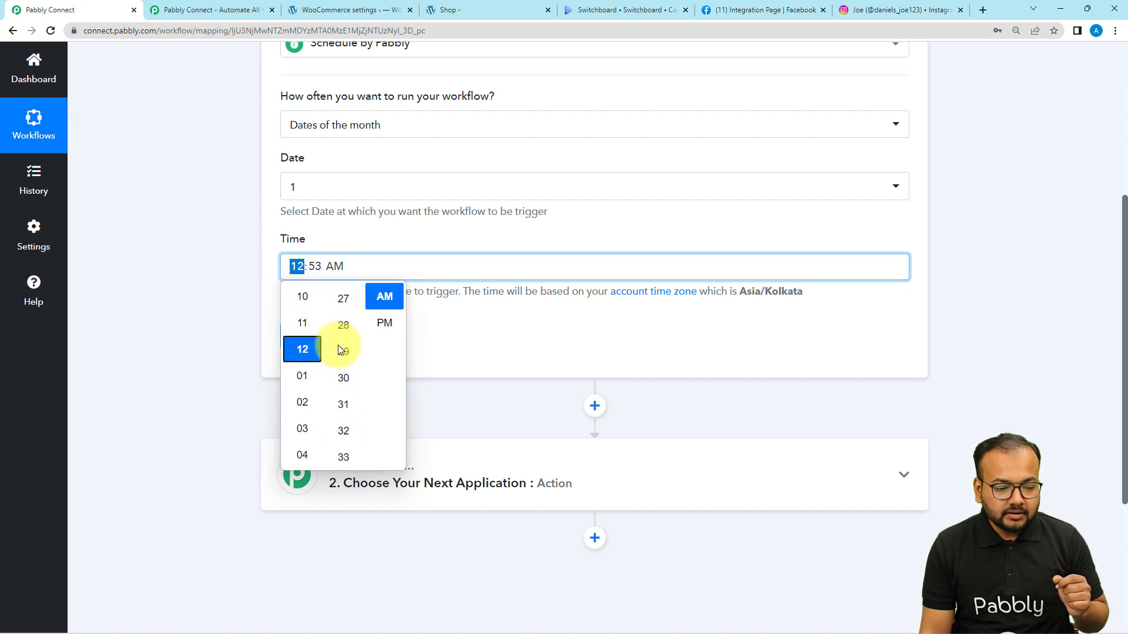
{"action": "scroll", "coordinate": [337, 344], "scroll_direction": "up", "scroll_amount": 13}
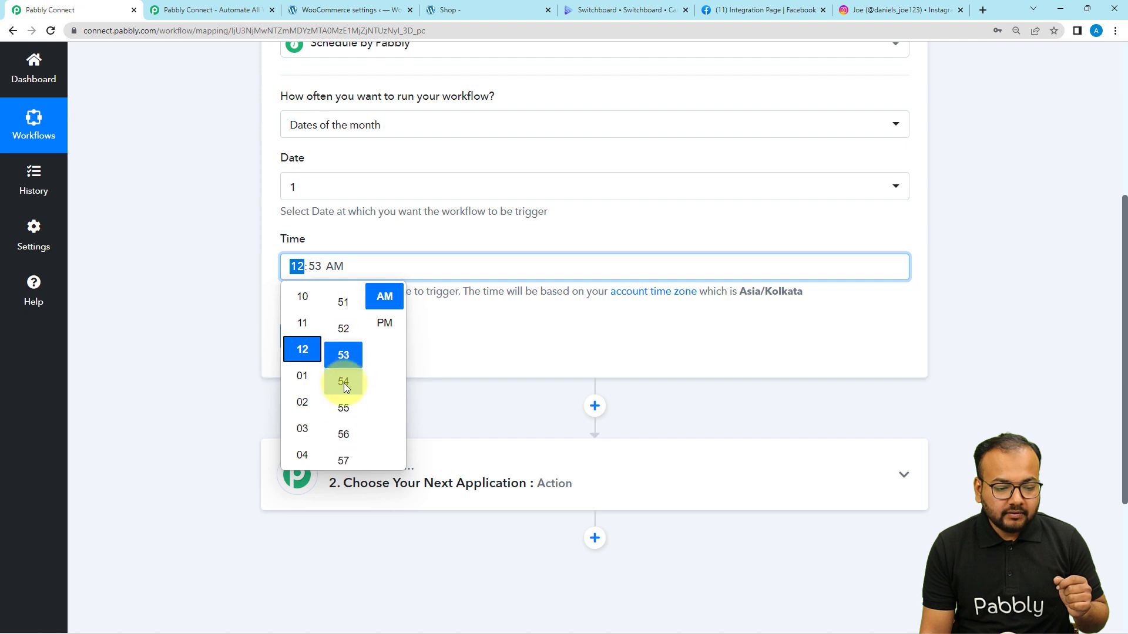
{"action": "scroll", "coordinate": [343, 383], "scroll_direction": "down", "scroll_amount": 8}
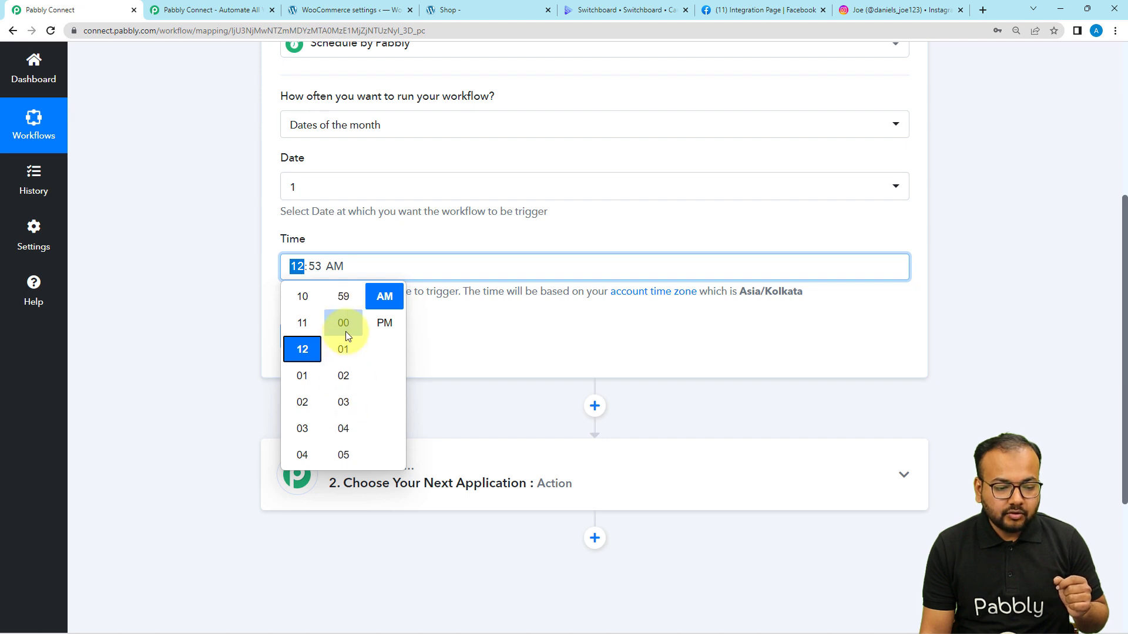
{"action": "left_click", "coordinate": [383, 324]}
{"action": "left_click", "coordinate": [235, 298]}
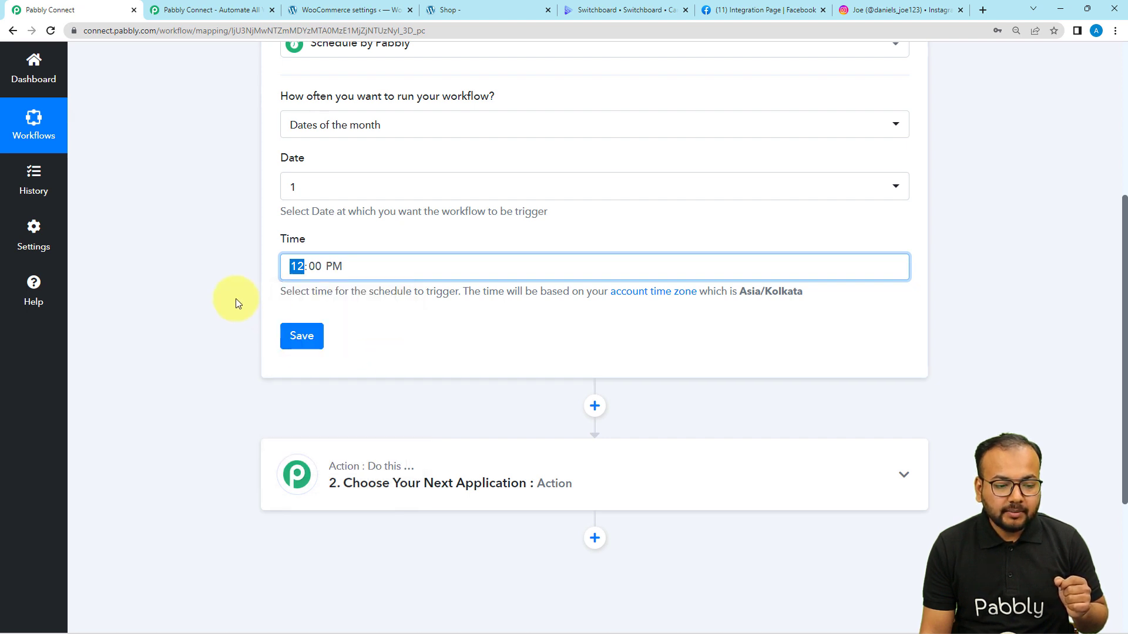
{"action": "left_click", "coordinate": [302, 335]}
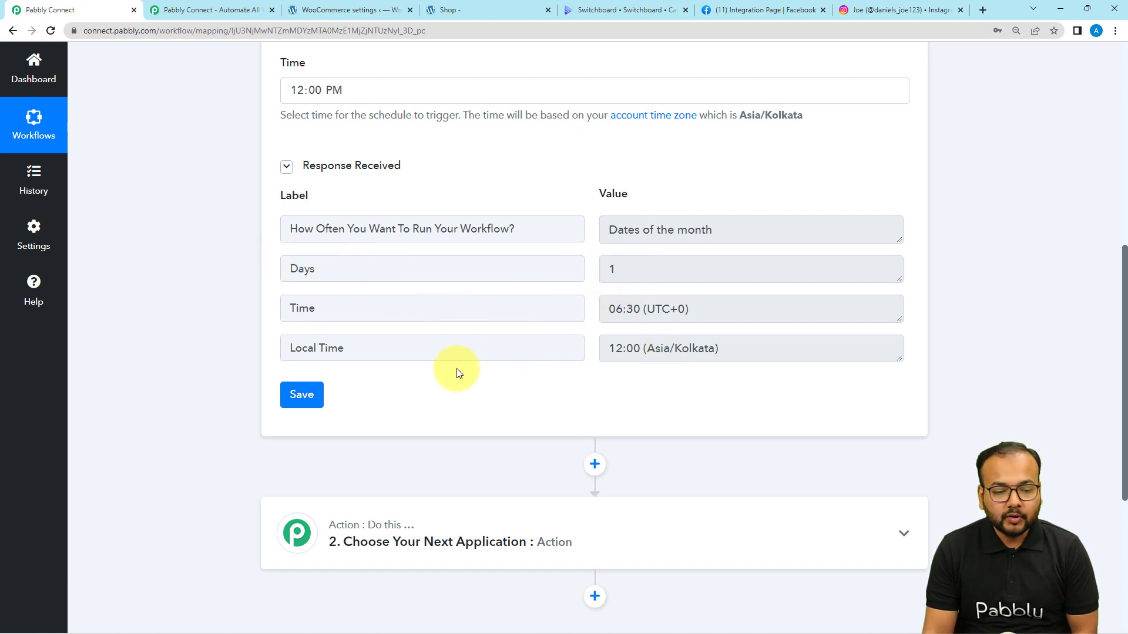
Search the action apps for "woo" and choose WooCommerce as the application for the second step.
{"action": "scroll", "coordinate": [458, 372], "scroll_direction": "down", "scroll_amount": 3}
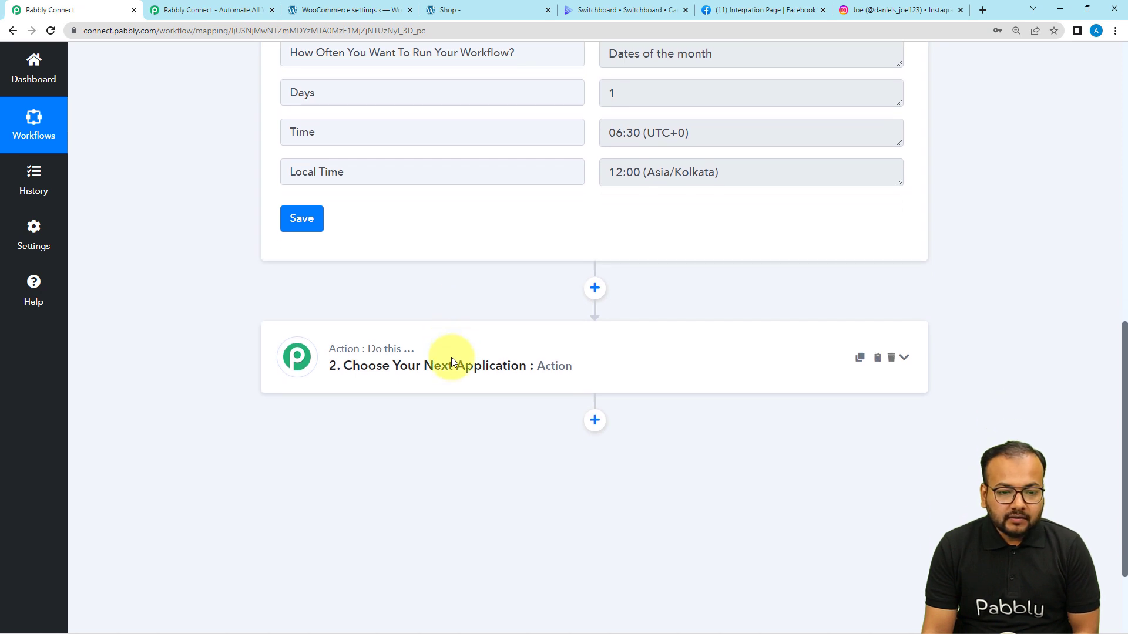
{"action": "scroll", "coordinate": [202, 284], "scroll_direction": "down", "scroll_amount": 1}
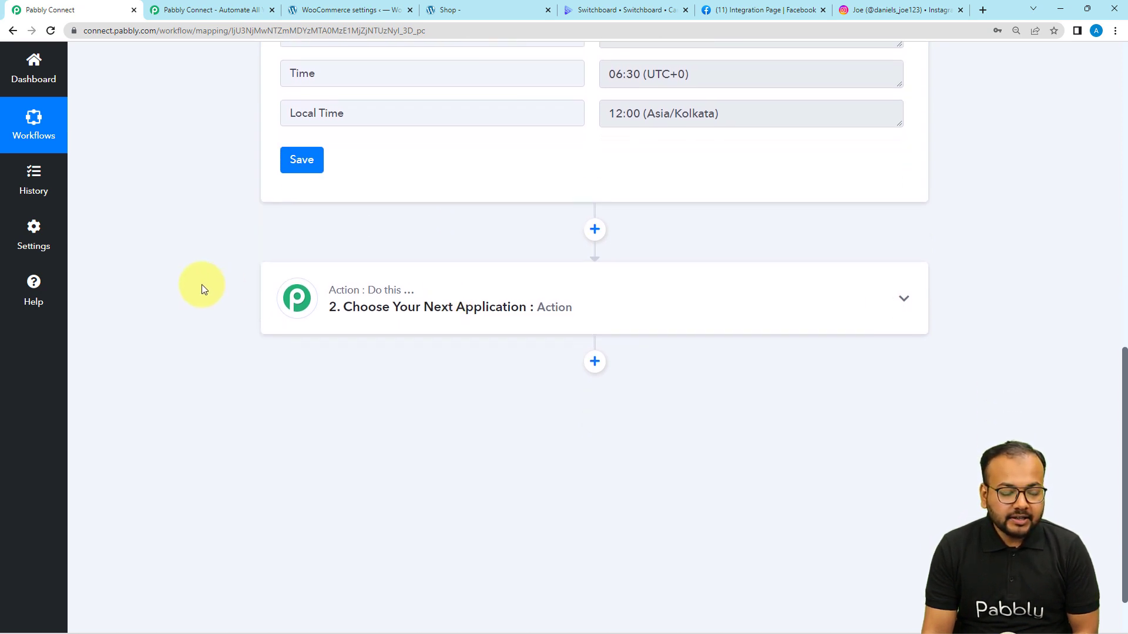
{"action": "left_click", "coordinate": [377, 307]}
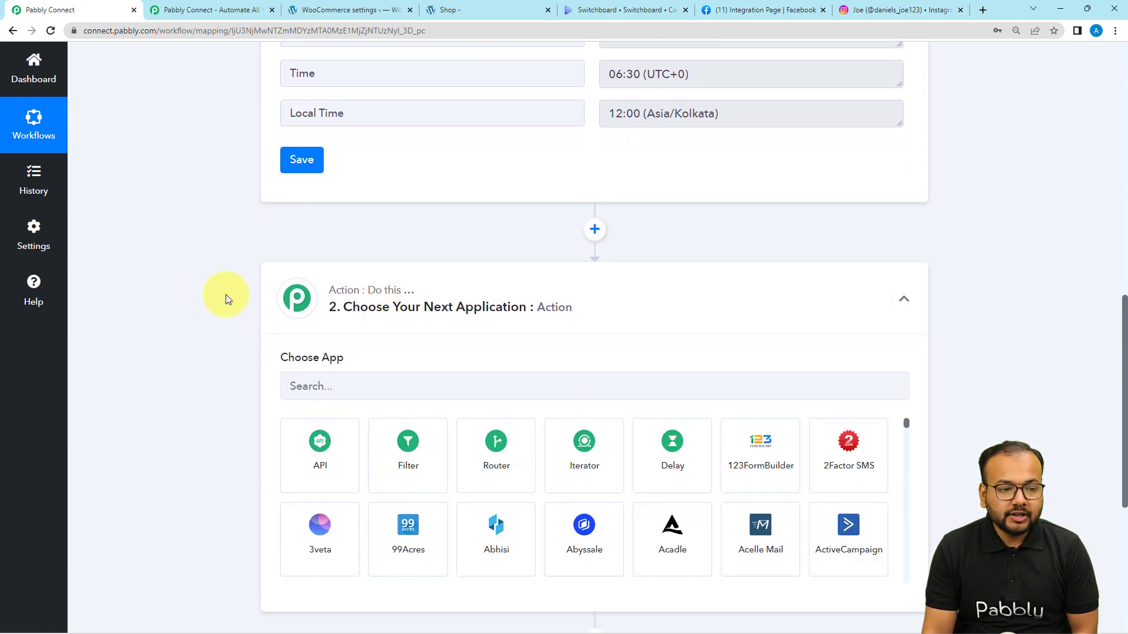
{"action": "scroll", "coordinate": [225, 294], "scroll_direction": "down", "scroll_amount": 2}
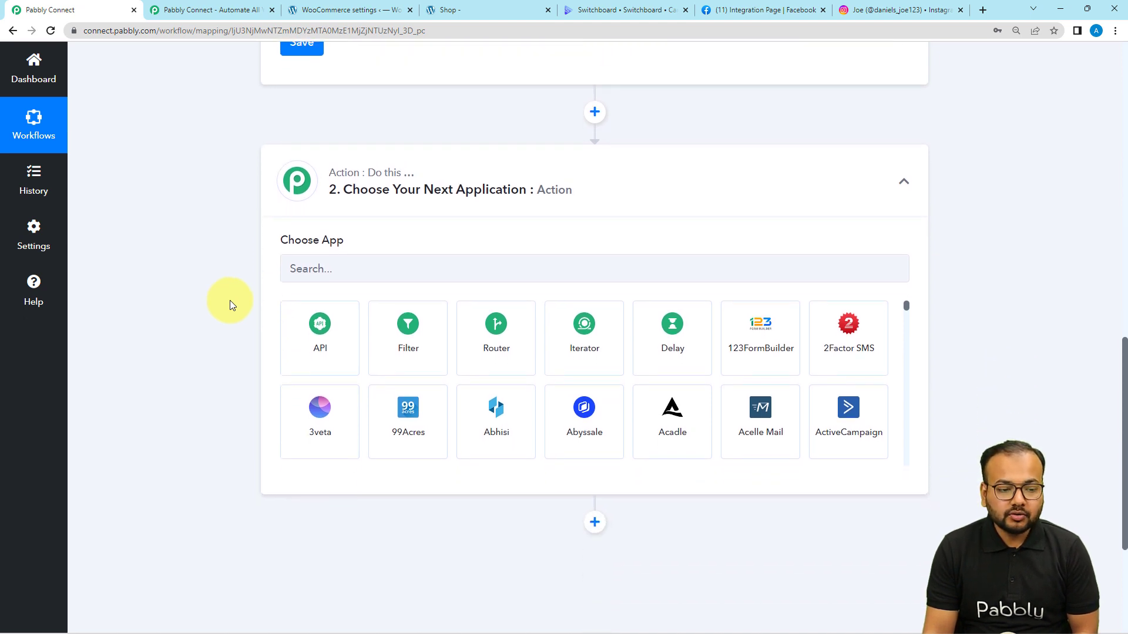
{"action": "left_click", "coordinate": [350, 274]}
{"action": "type", "text": "woo"}
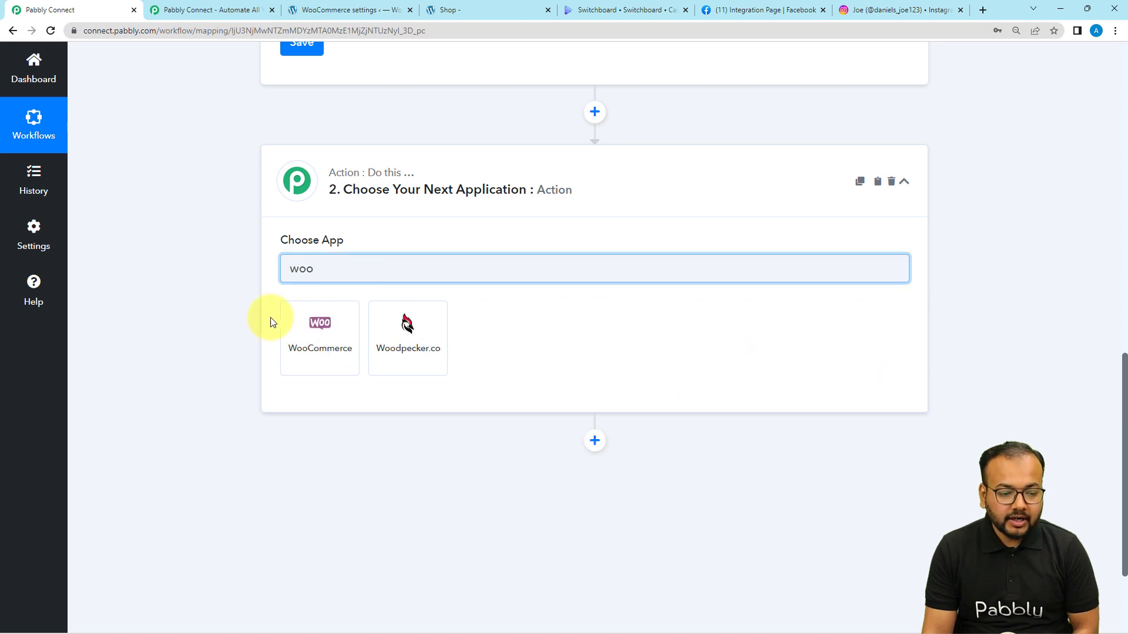
{"action": "left_click", "coordinate": [281, 332]}
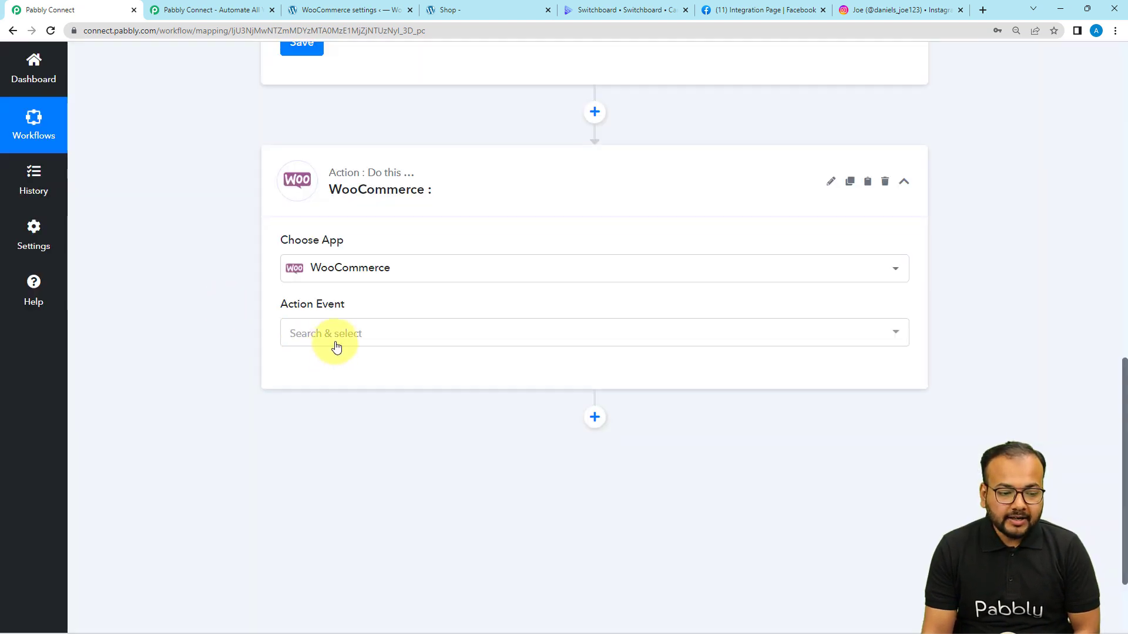
Set the WooCommerce action event to Get All Product.
{"action": "left_click", "coordinate": [335, 336]}
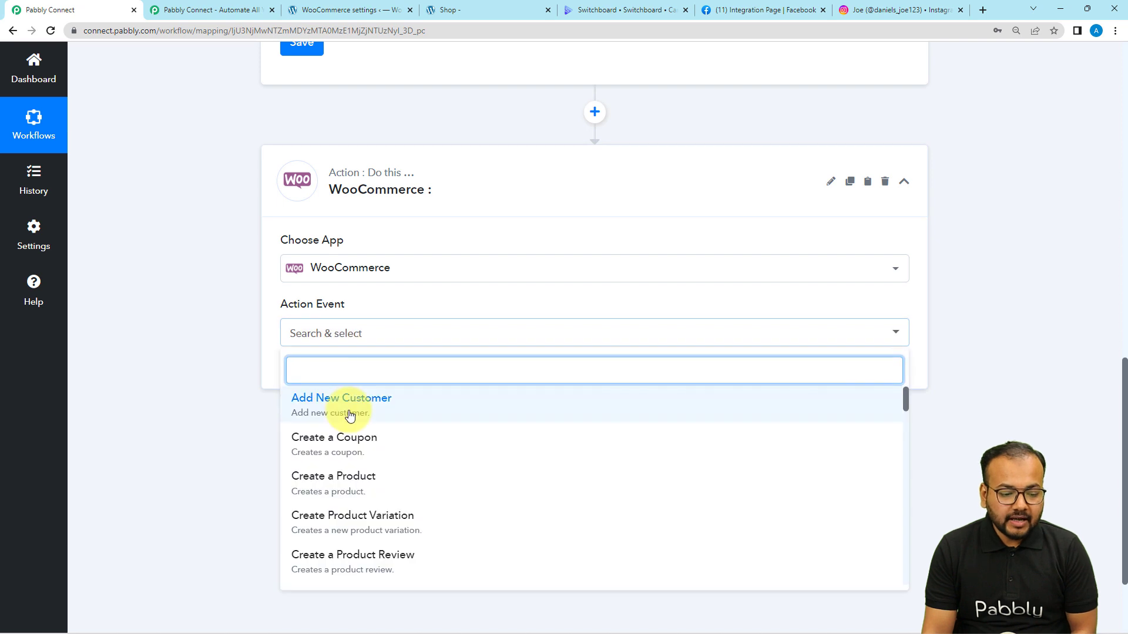
{"action": "scroll", "coordinate": [350, 416], "scroll_direction": "down", "scroll_amount": 8}
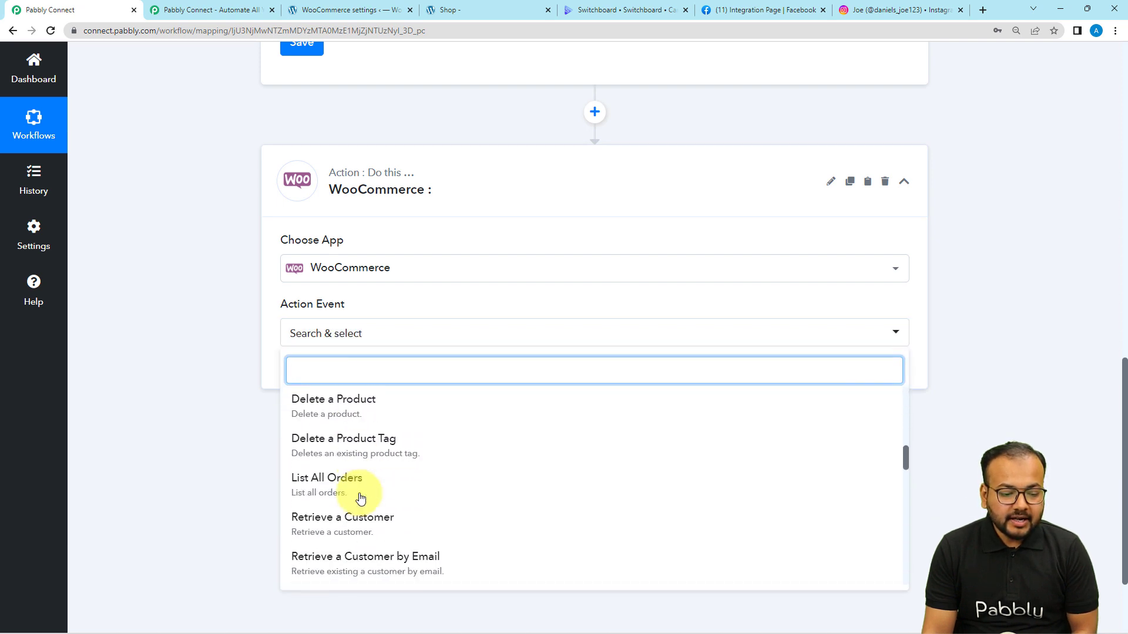
{"action": "scroll", "coordinate": [361, 499], "scroll_direction": "down", "scroll_amount": 8}
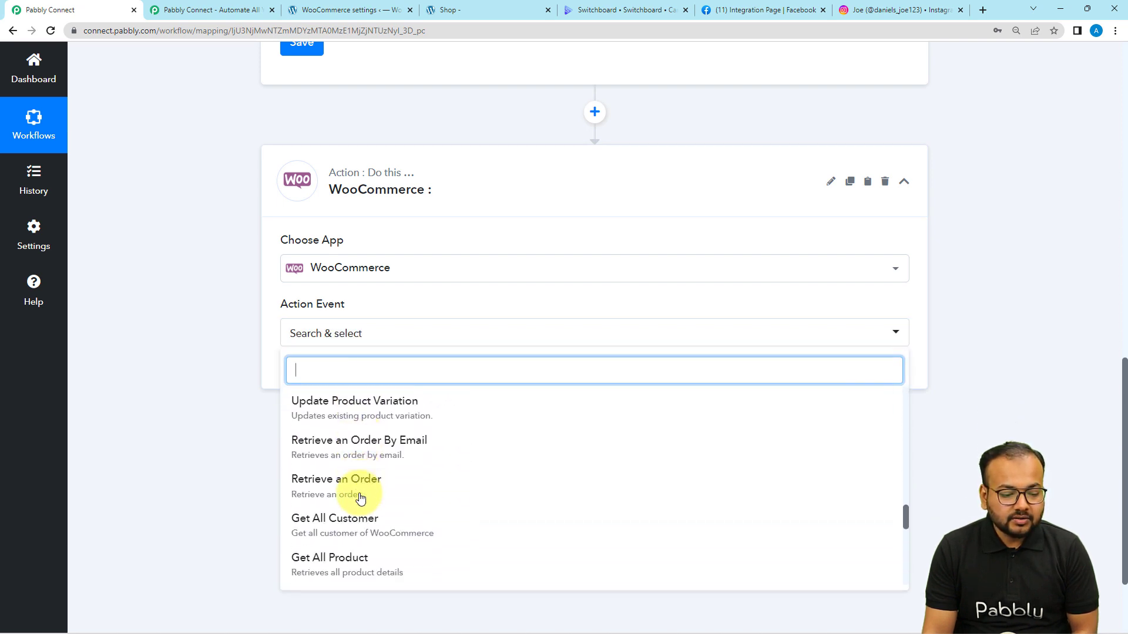
{"action": "scroll", "coordinate": [360, 499], "scroll_direction": "down", "scroll_amount": 1}
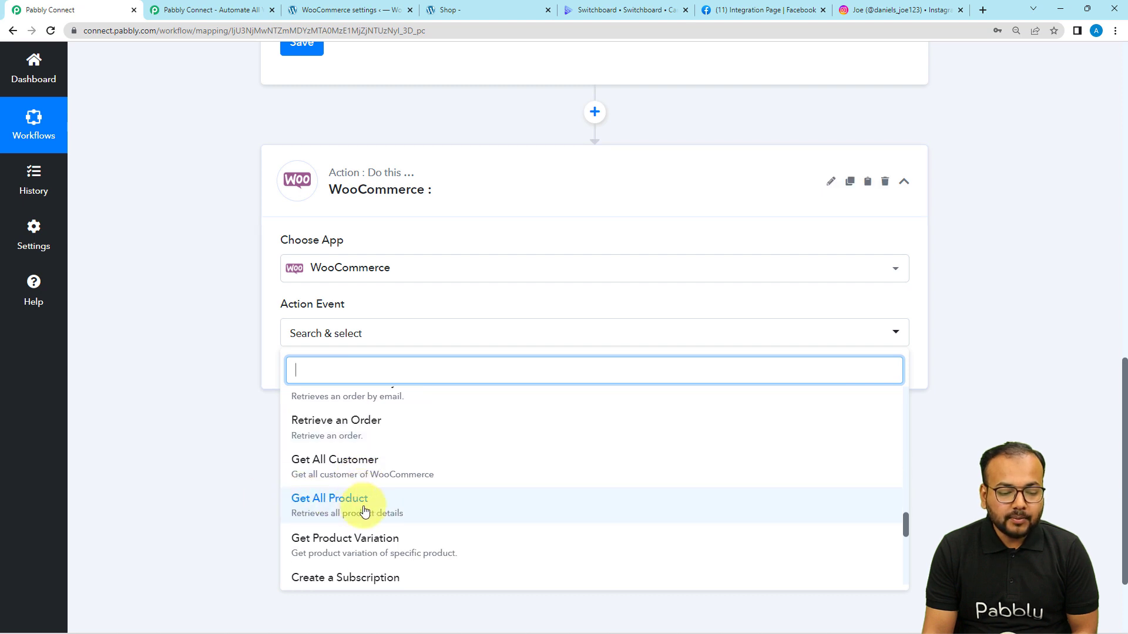
{"action": "left_click", "coordinate": [364, 512]}
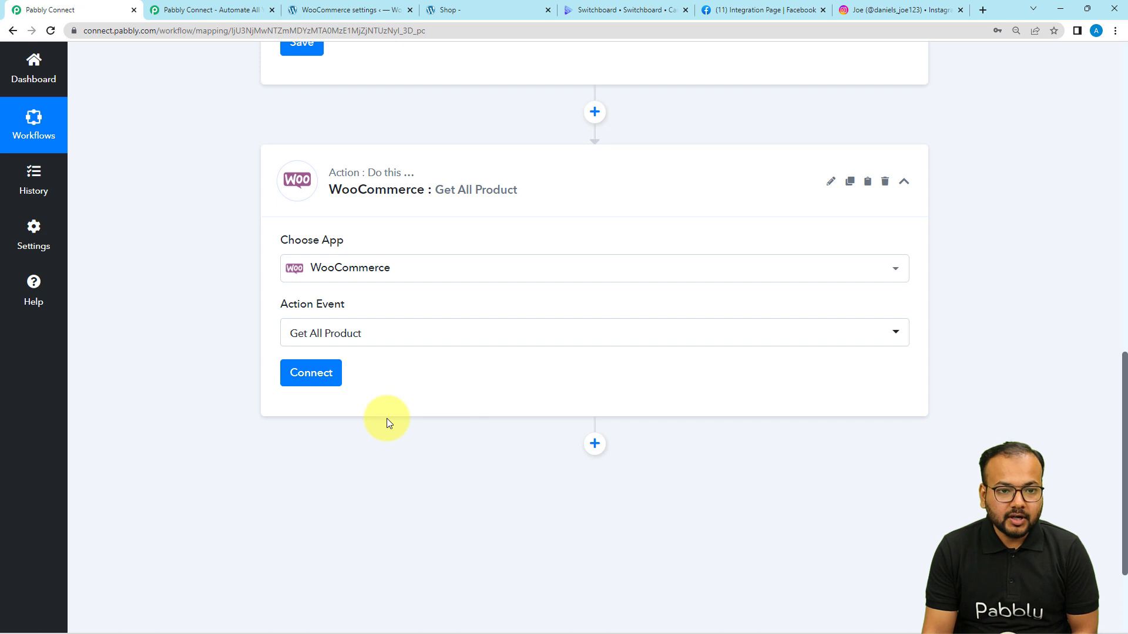
Start adding a new WooCommerce connection for the Get All Product action.
{"action": "left_click", "coordinate": [294, 390]}
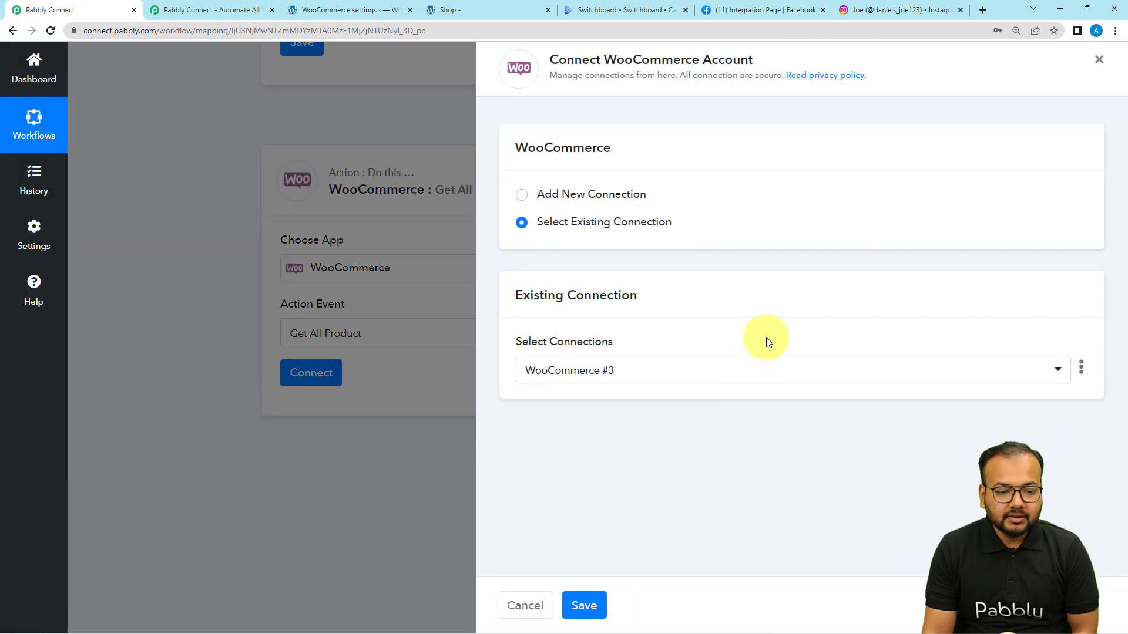
{"action": "left_click", "coordinate": [521, 196]}
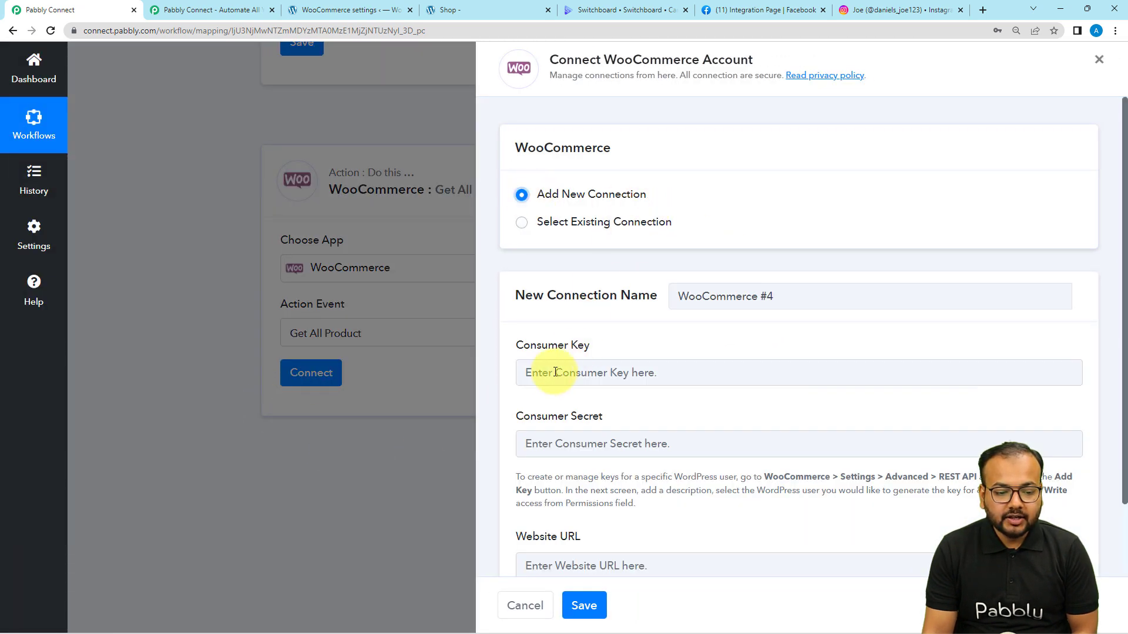
{"action": "scroll", "coordinate": [555, 372], "scroll_direction": "down", "scroll_amount": 1}
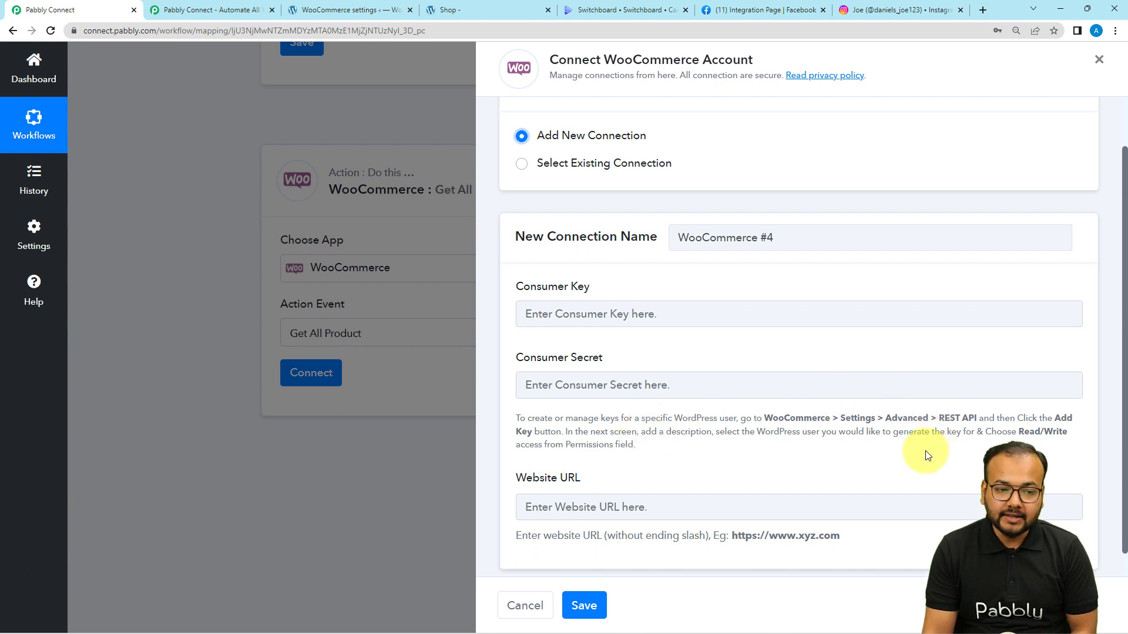
Switch to the WordPress admin and open the form for a new REST API key in WooCommerce's advanced settings.
{"action": "left_click", "coordinate": [347, 9]}
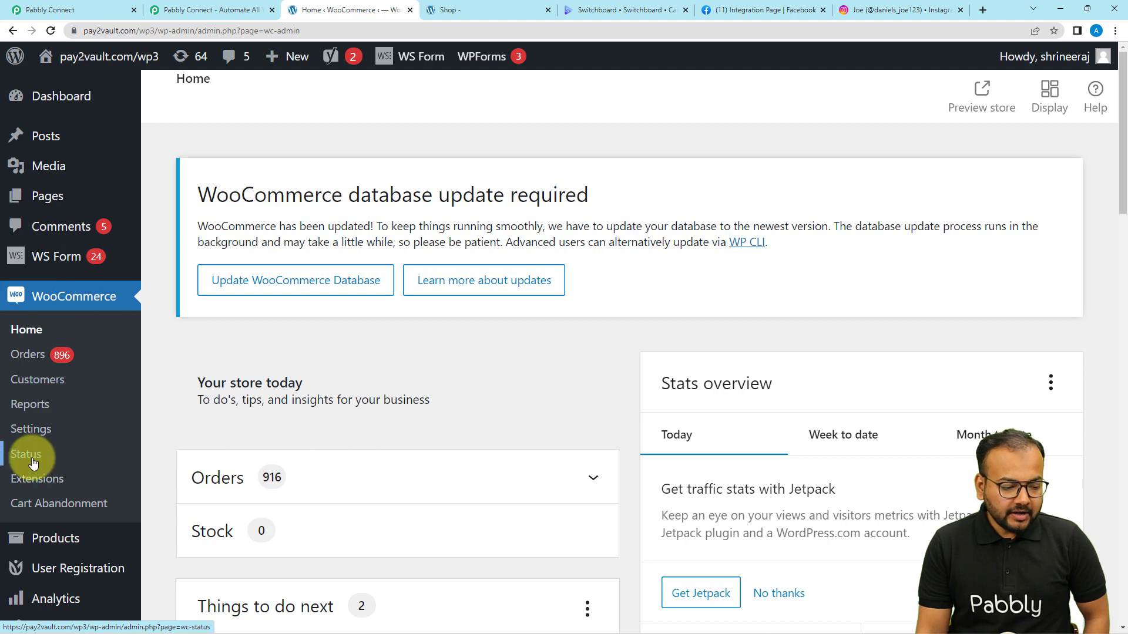
{"action": "left_click", "coordinate": [30, 434]}
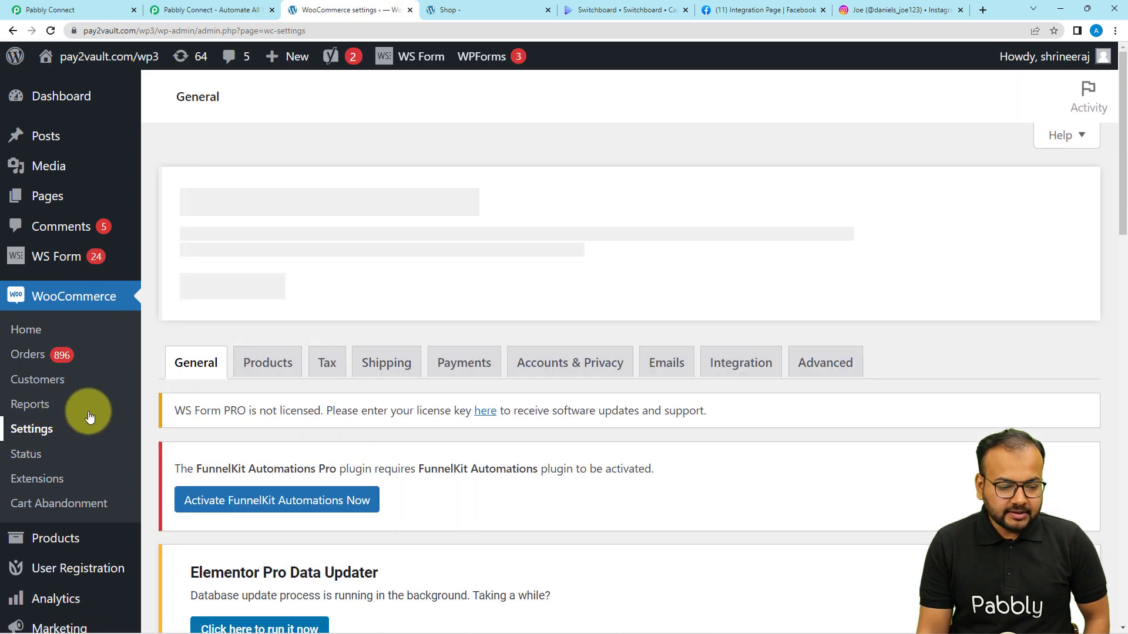
{"action": "left_click", "coordinate": [806, 368]}
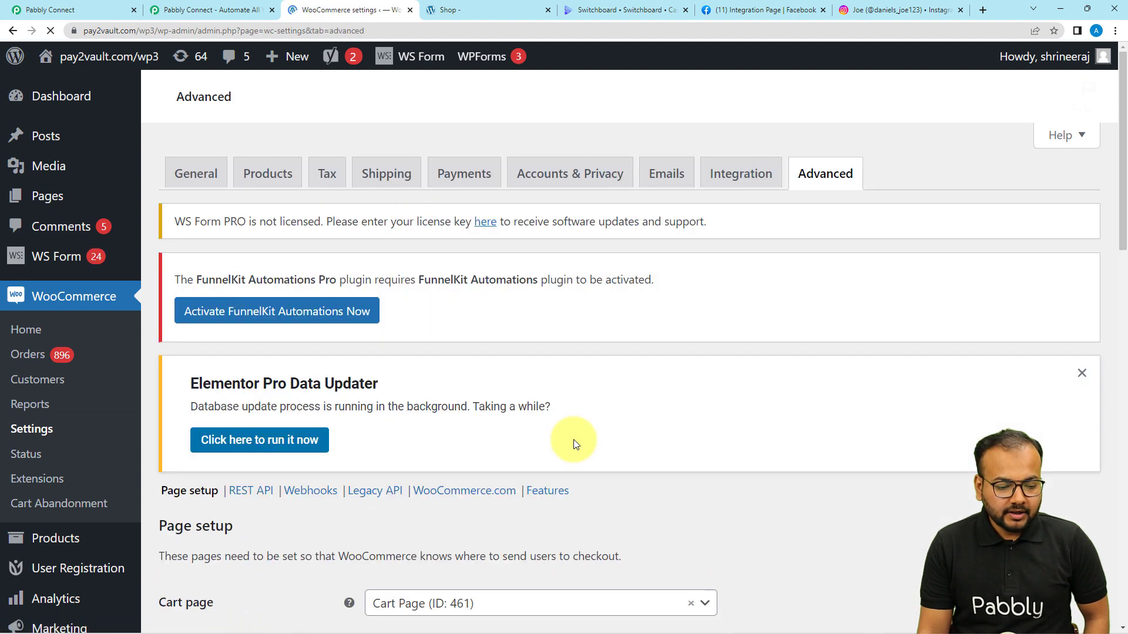
{"action": "scroll", "coordinate": [566, 438], "scroll_direction": "down", "scroll_amount": 1}
{"action": "scroll", "coordinate": [566, 438], "scroll_direction": "down", "scroll_amount": 5}
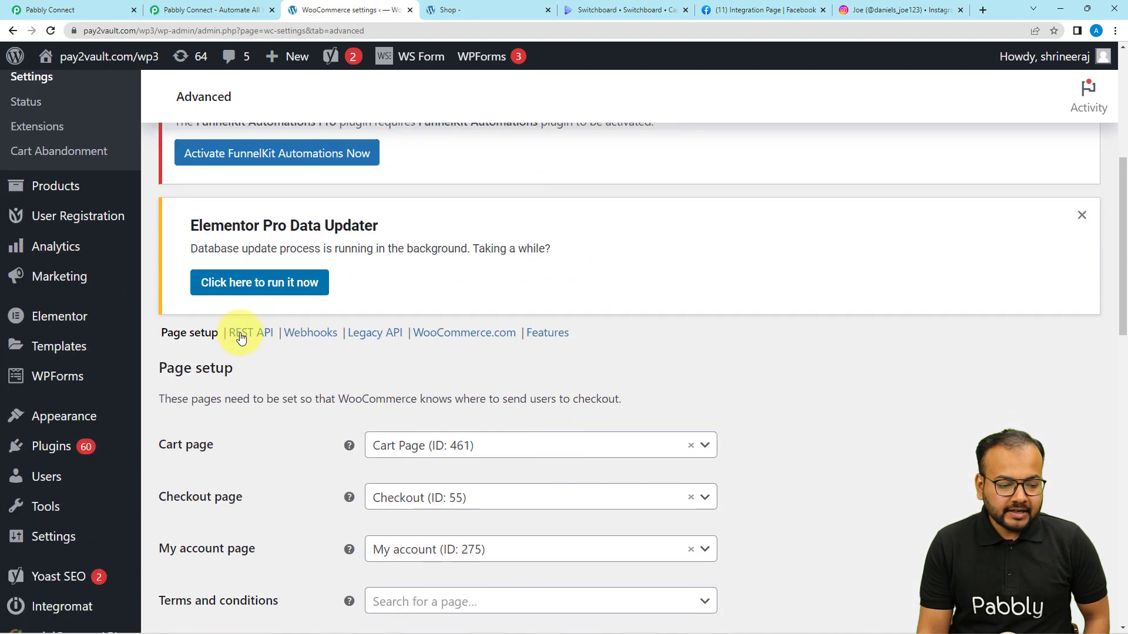
{"action": "left_click", "coordinate": [250, 337]}
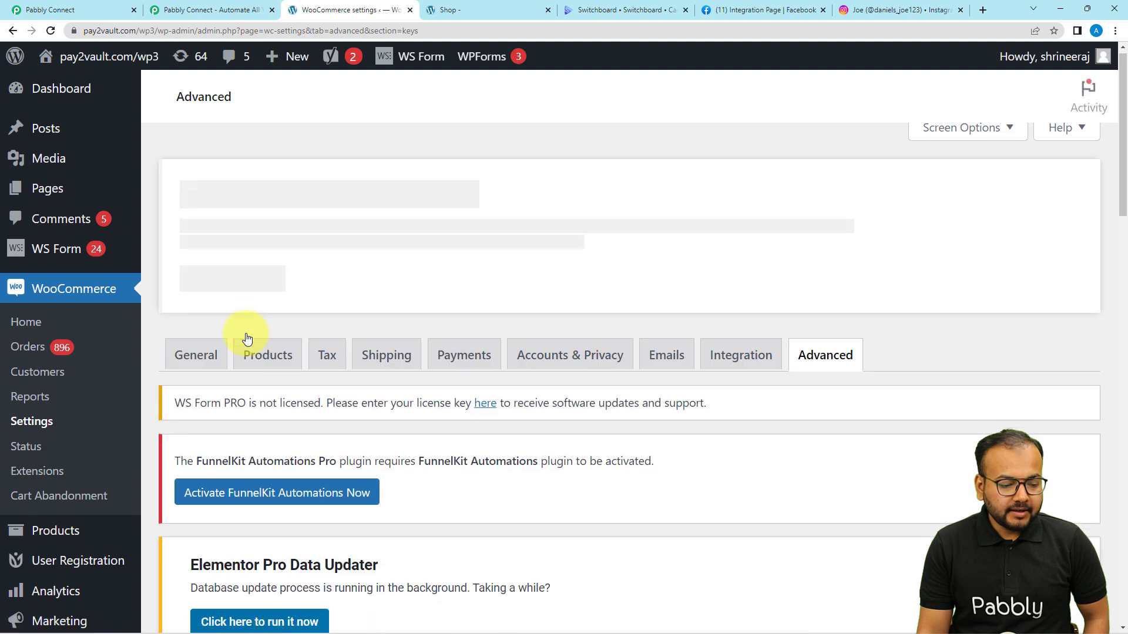
{"action": "scroll", "coordinate": [247, 339], "scroll_direction": "down", "scroll_amount": 5}
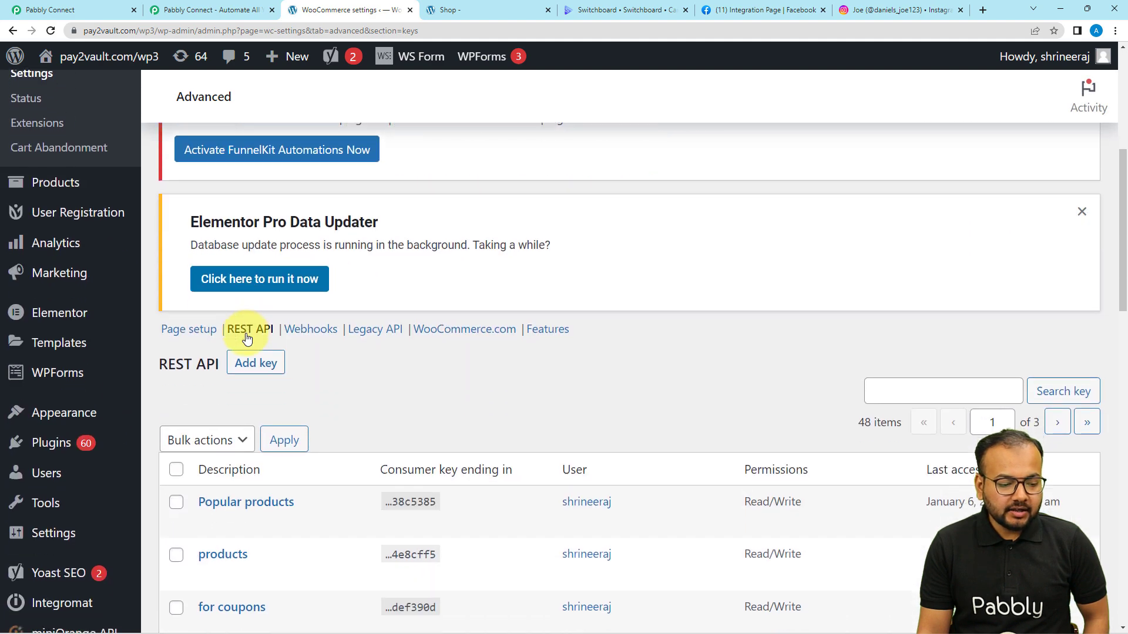
{"action": "scroll", "coordinate": [247, 339], "scroll_direction": "down", "scroll_amount": 2}
{"action": "left_click", "coordinate": [268, 252]}
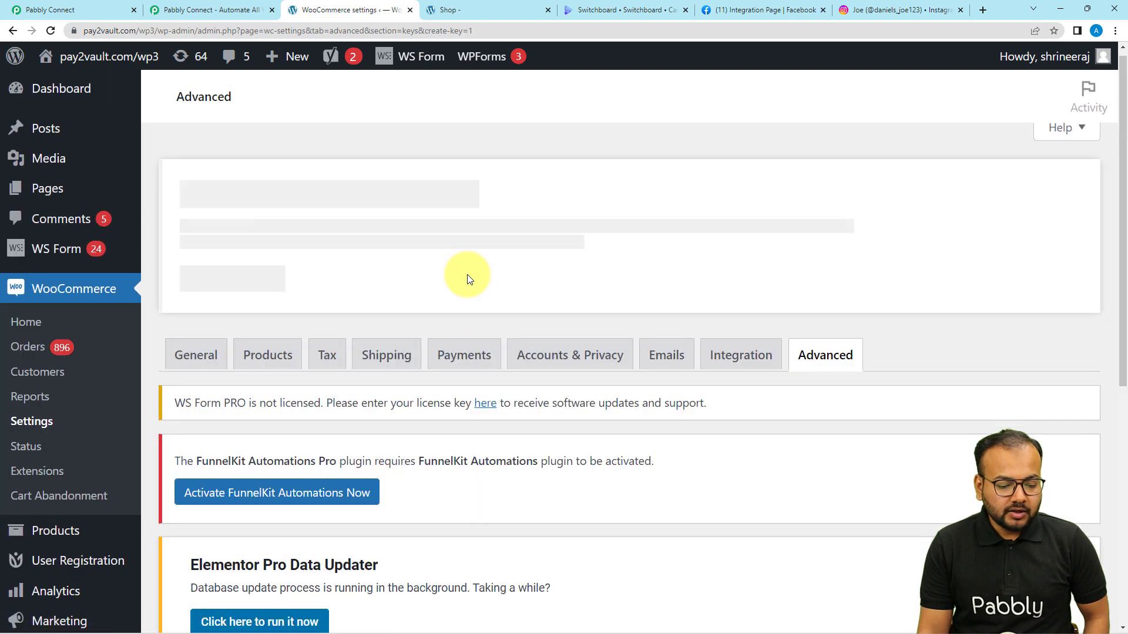
Generate an API key described as "most selling product" with Read/Write permissions.
{"action": "scroll", "coordinate": [468, 277], "scroll_direction": "down", "scroll_amount": 7}
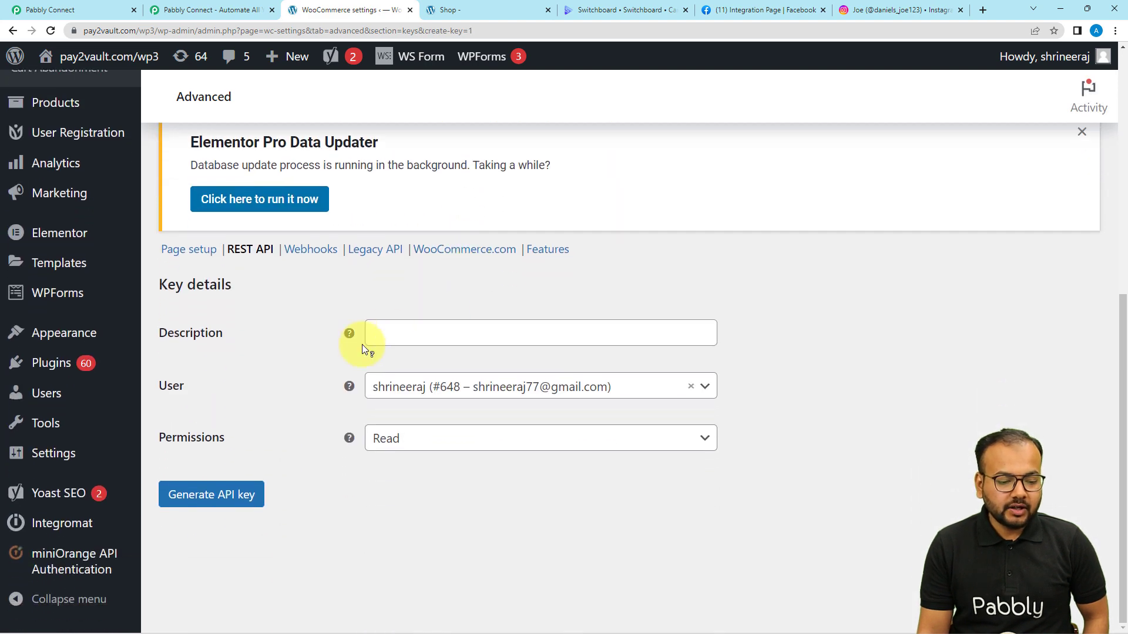
{"action": "left_click", "coordinate": [445, 335]}
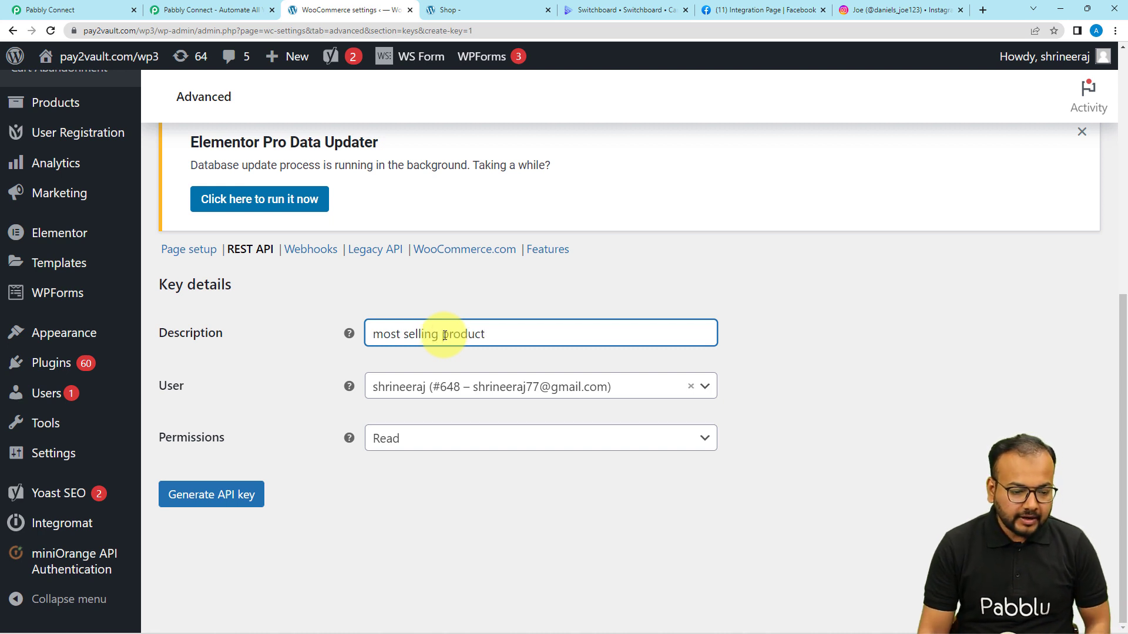
{"action": "left_click", "coordinate": [474, 453]}
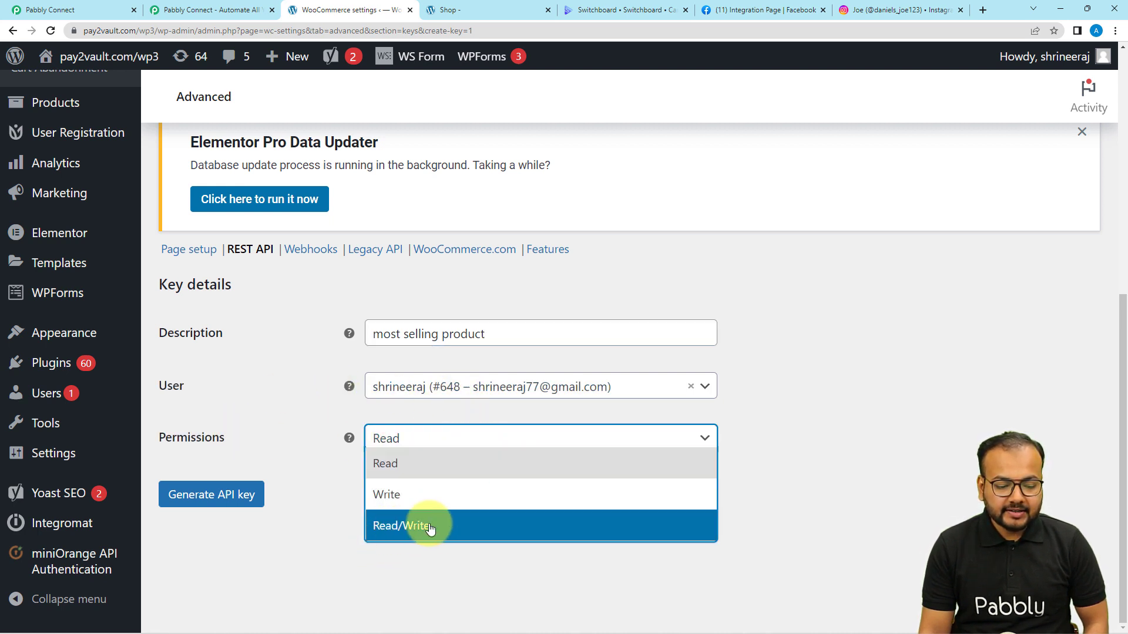
{"action": "left_click", "coordinate": [394, 524]}
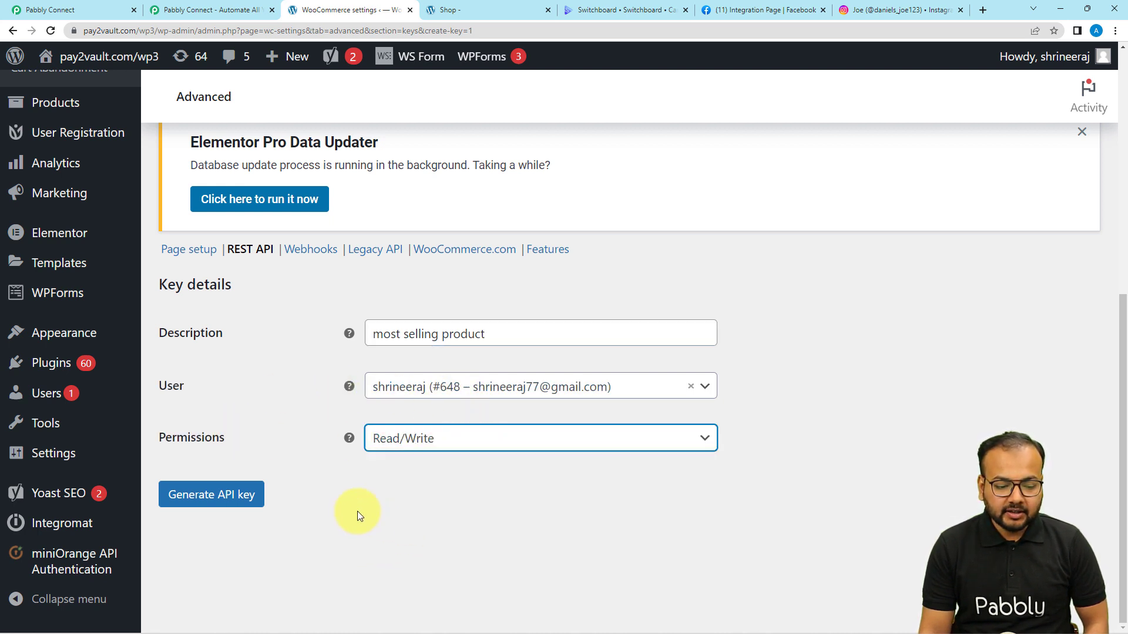
{"action": "left_click", "coordinate": [227, 494]}
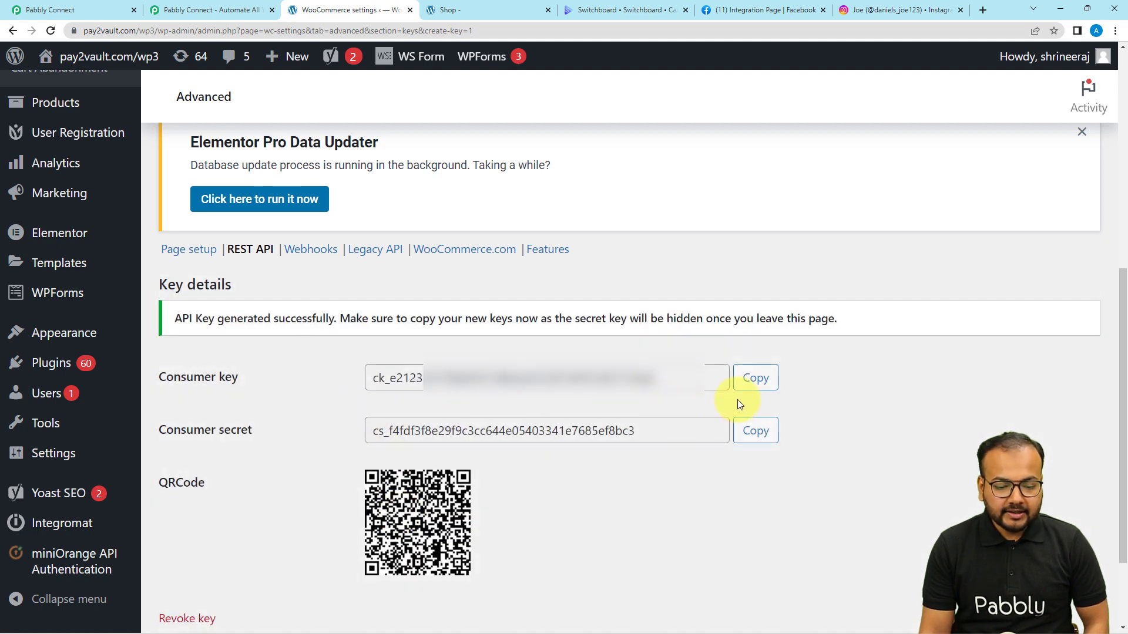
Copy the generated consumer key and paste it into the Consumer Key field of the new connection in Pabbly Connect.
{"action": "left_click", "coordinate": [755, 378]}
{"action": "left_click", "coordinate": [94, 5]}
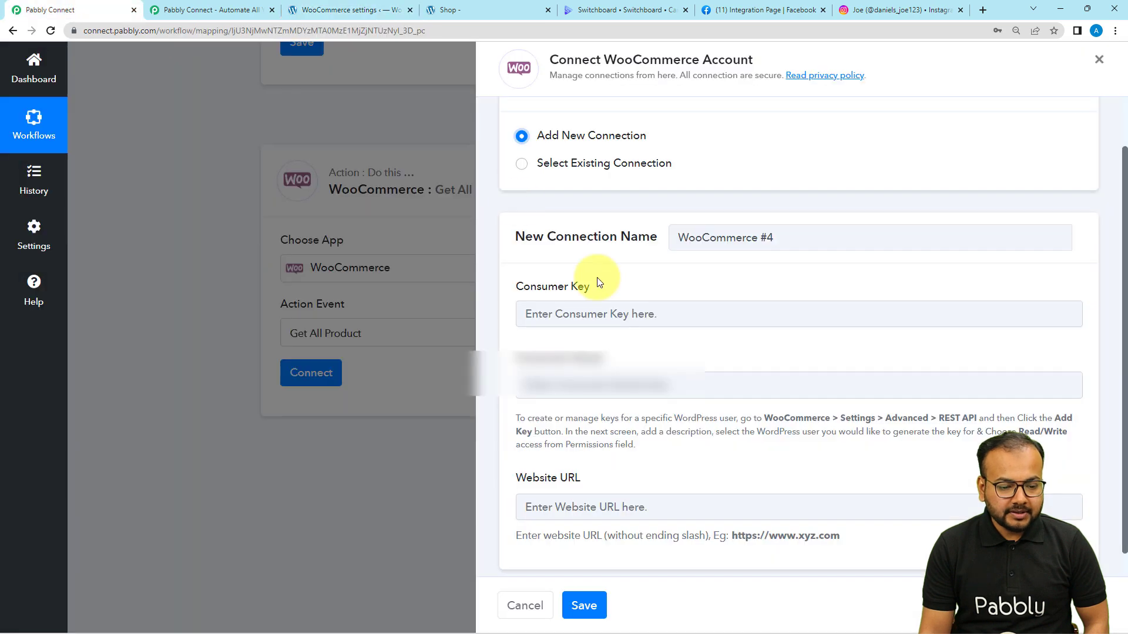
{"action": "right_click", "coordinate": [580, 325]}
{"action": "left_click", "coordinate": [609, 419]}
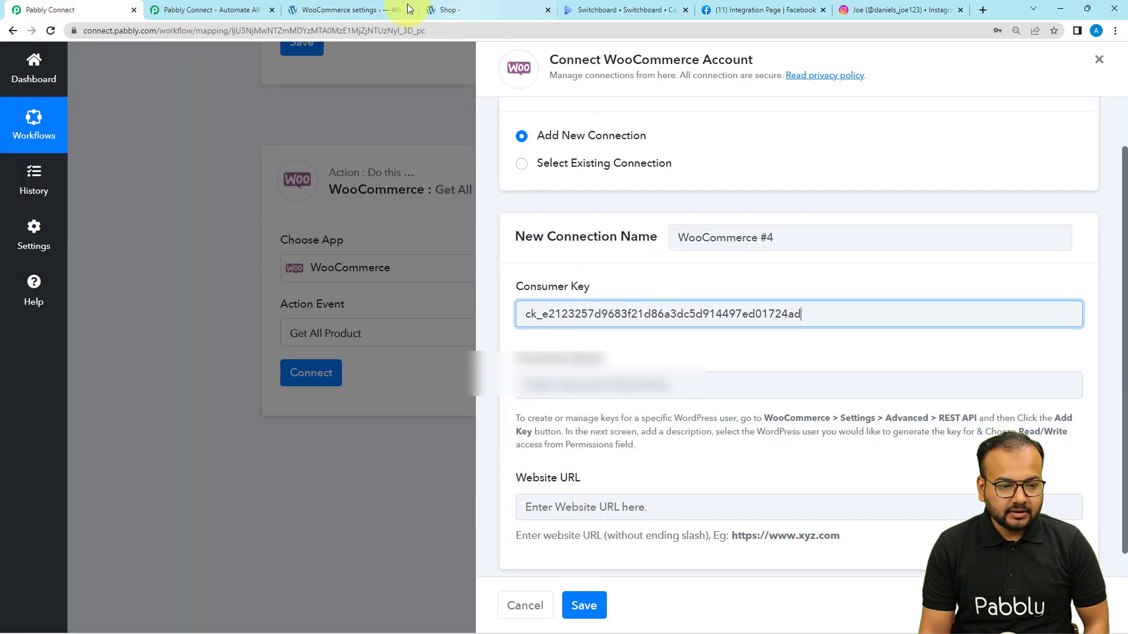
Copy the consumer secret from WordPress and paste it into the Consumer Secret field of the Pabbly Connect connection.
{"action": "left_click", "coordinate": [347, 9]}
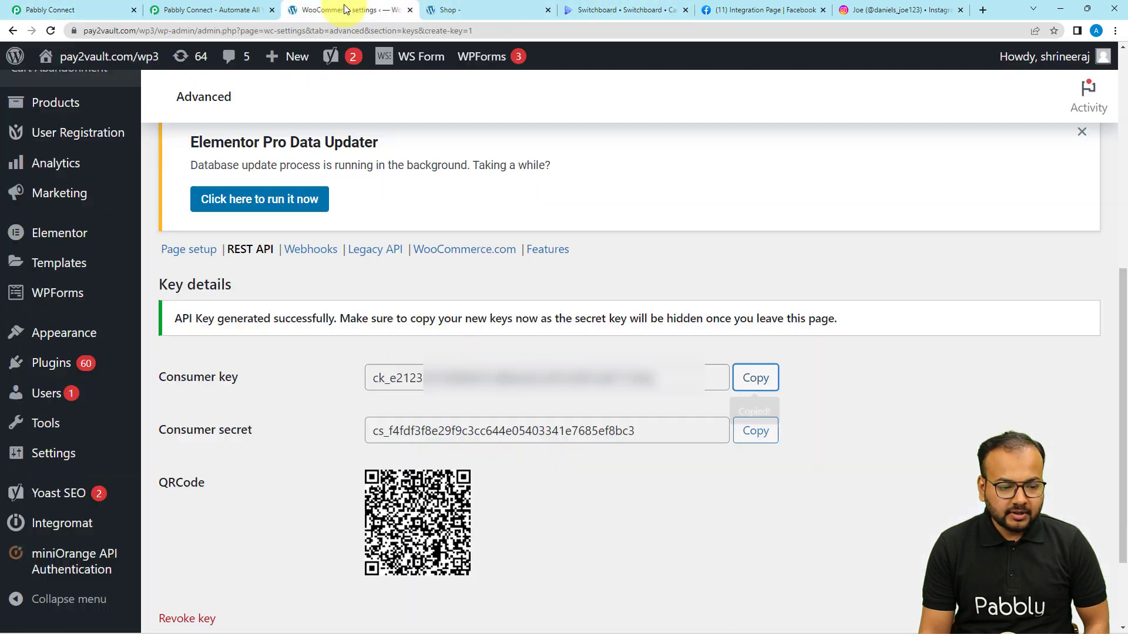
{"action": "left_click", "coordinate": [756, 430]}
{"action": "left_click", "coordinate": [77, 9]}
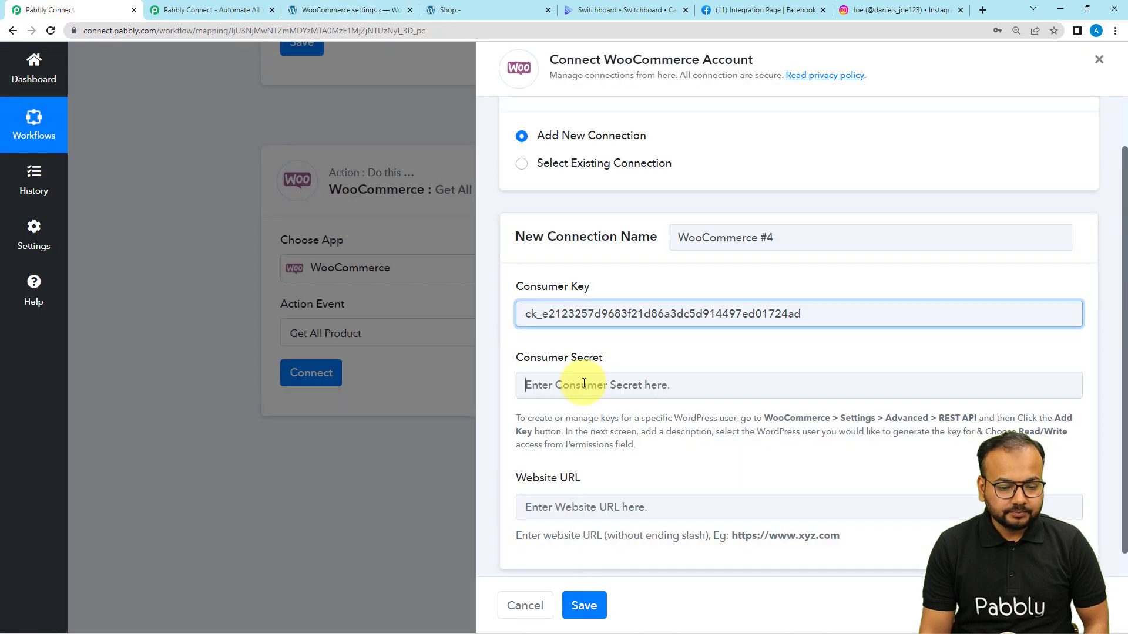
{"action": "right_click", "coordinate": [582, 384]}
{"action": "left_click", "coordinate": [615, 511]}
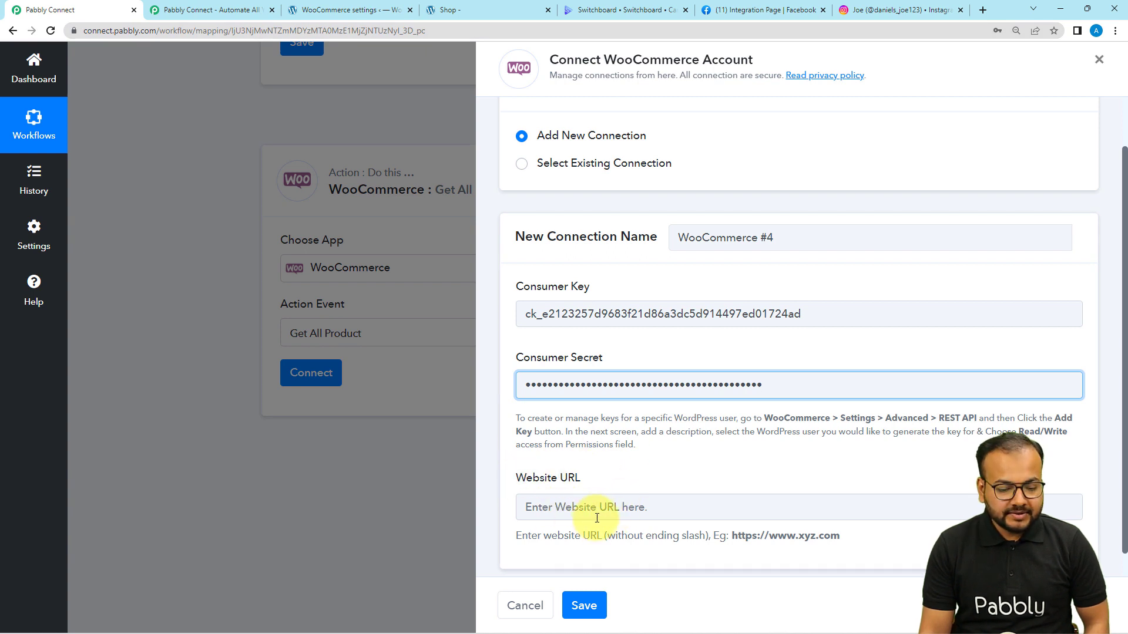
{"action": "left_click", "coordinate": [345, 12]}
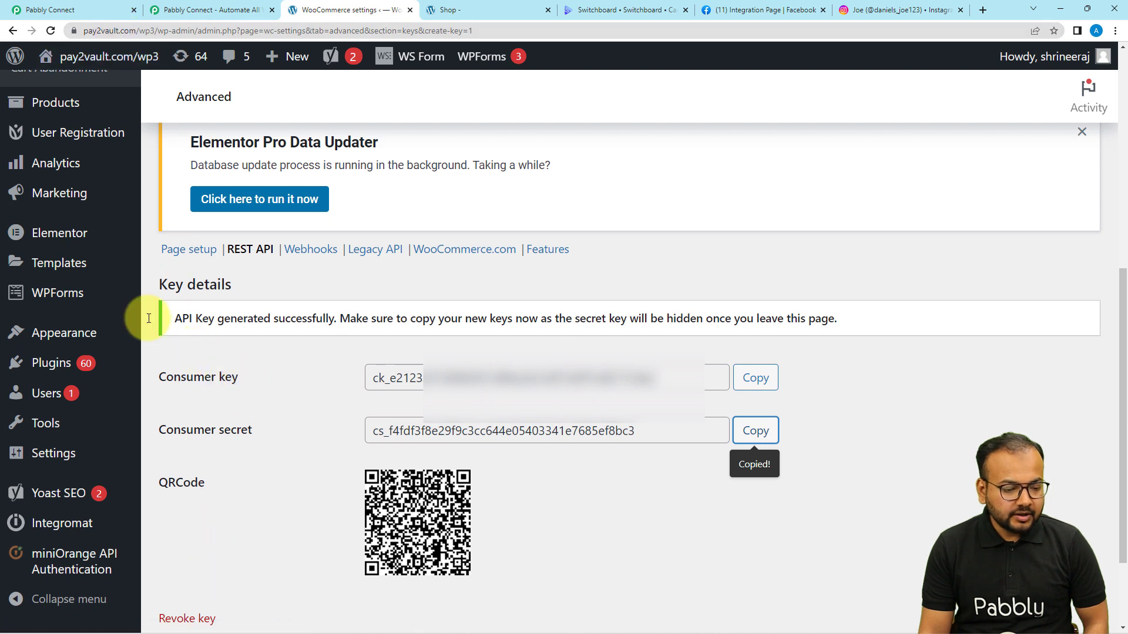
{"action": "left_click", "coordinate": [134, 30]}
{"action": "double_click", "coordinate": [174, 31]}
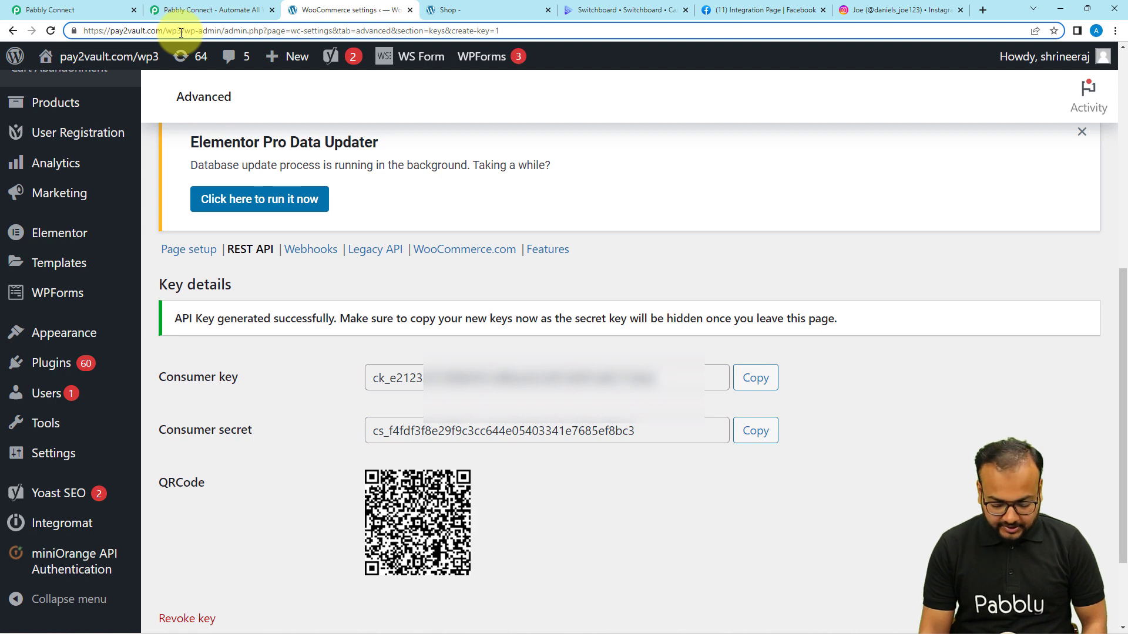
{"action": "key", "text": "shift+Left"}
{"action": "key", "text": "shift+Left"}
{"action": "key", "text": "shift+Left"}
{"action": "key", "text": "shift+Left"}
{"action": "key", "text": "shift+Left"}
{"action": "key", "text": "shift+Left"}
{"action": "key", "text": "shift+Left"}
{"action": "key", "text": "shift+Left"}
{"action": "key", "text": "shift+Left"}
{"action": "key", "text": "shift+Left"}
{"action": "key", "text": "shift+Left"}
{"action": "key", "text": "shift+Left"}
{"action": "key", "text": "shift+Left"}
{"action": "key", "text": "shift+Left"}
{"action": "key", "text": "shift+Left"}
{"action": "key", "text": "shift+Left"}
{"action": "key", "text": "shift+Left"}
{"action": "key", "text": "shift+Left"}
{"action": "key", "text": "shift+Left"}
{"action": "key", "text": "shift+Left"}
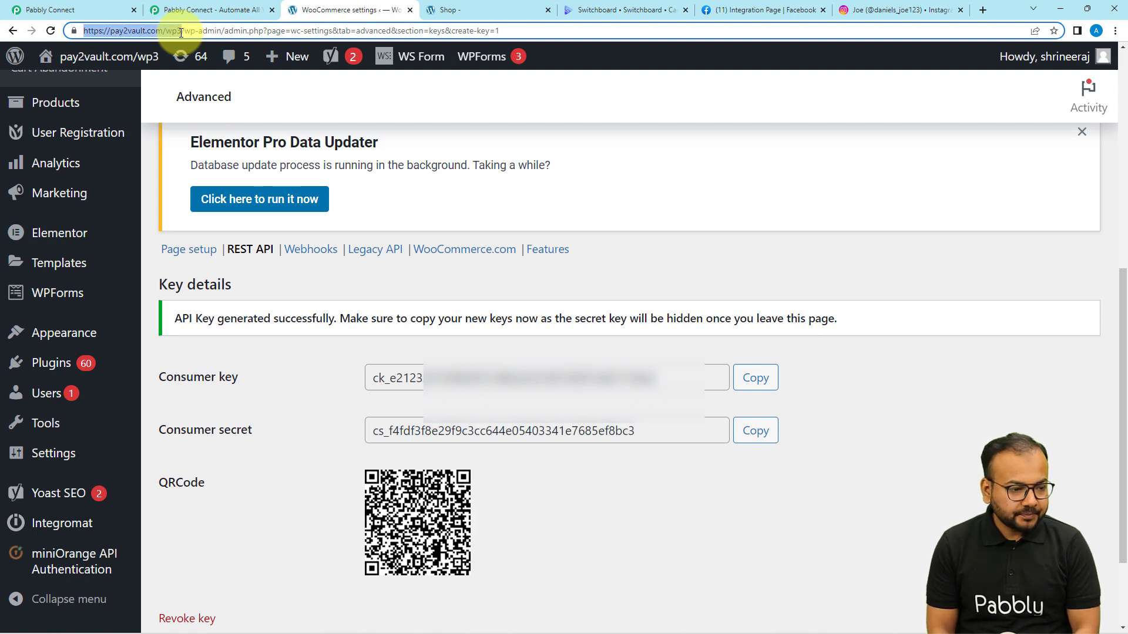
{"action": "left_click", "coordinate": [88, 10]}
{"action": "left_click", "coordinate": [609, 506]}
{"action": "key", "text": "ctrl+v"}
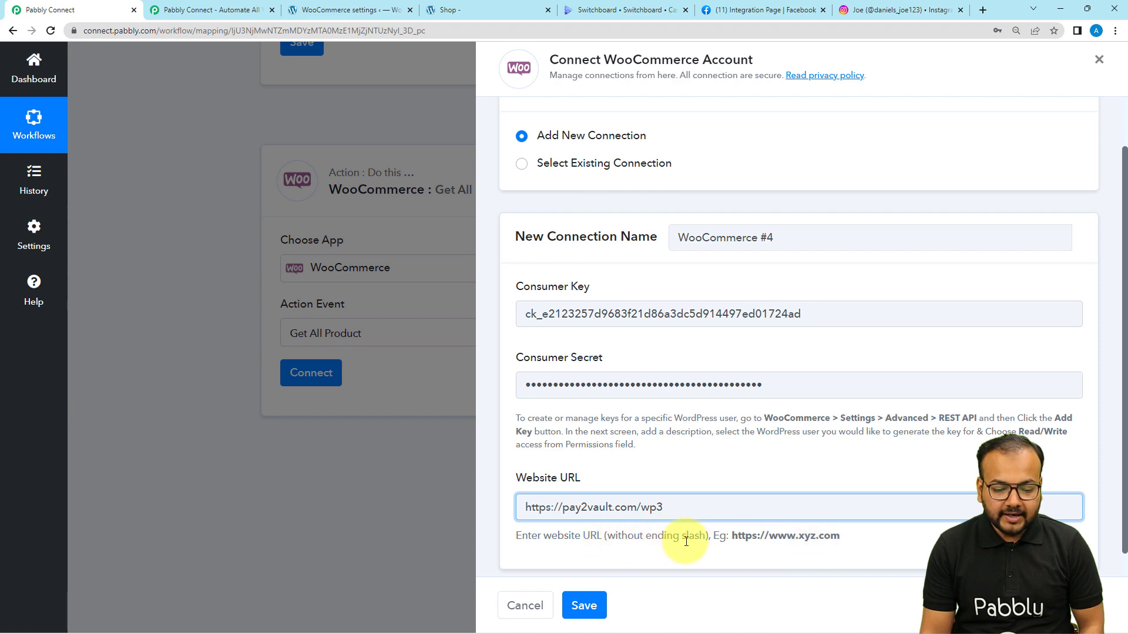
{"action": "left_click", "coordinate": [584, 606]}
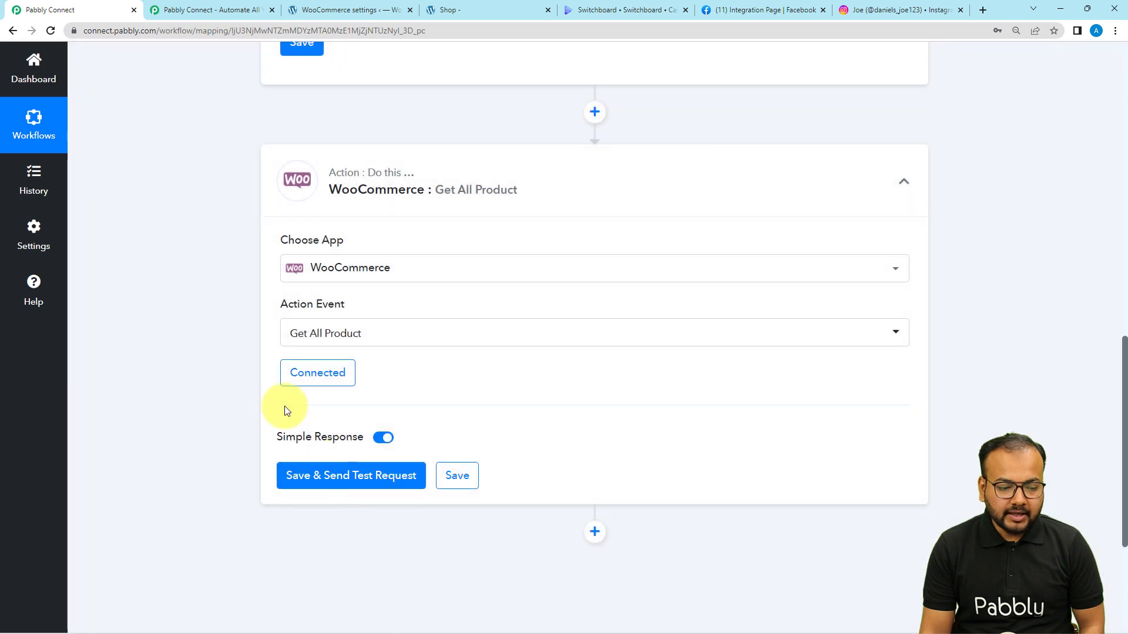
Turn off Simple Response for the Get All Product action, save it and send a test request.
{"action": "scroll", "coordinate": [196, 359], "scroll_direction": "down", "scroll_amount": 3}
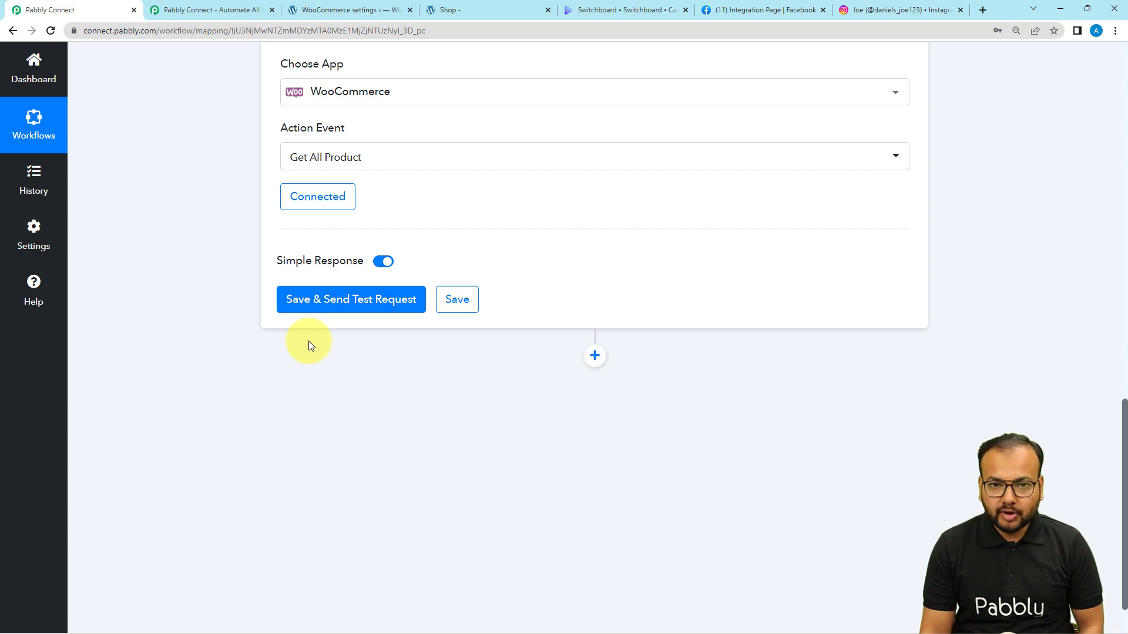
{"action": "left_click", "coordinate": [382, 262]}
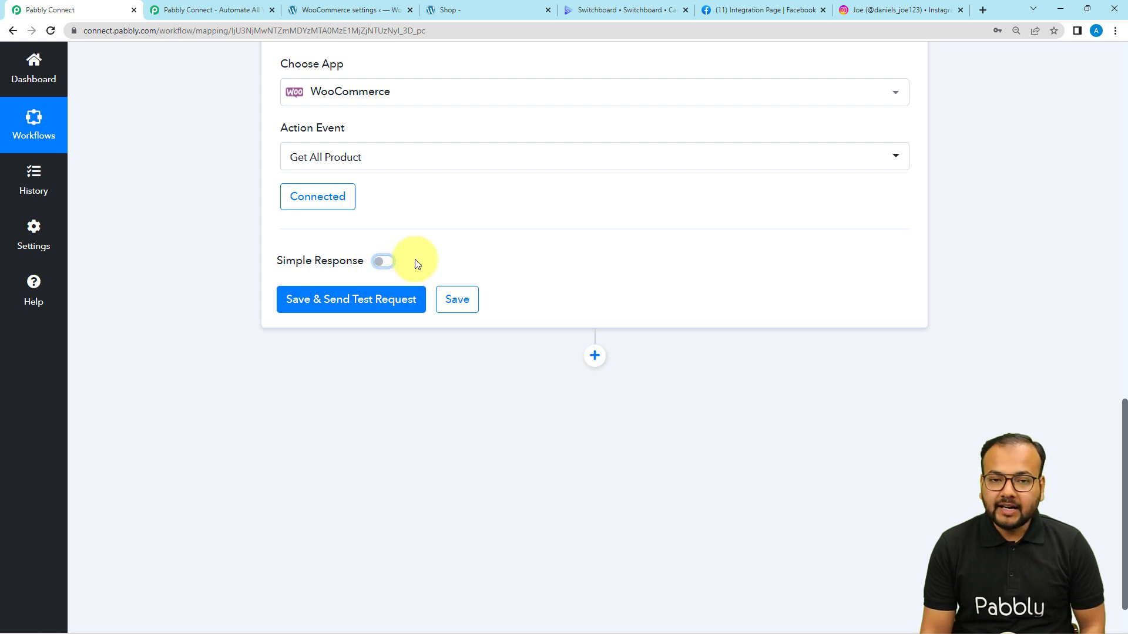
{"action": "left_click", "coordinate": [338, 310]}
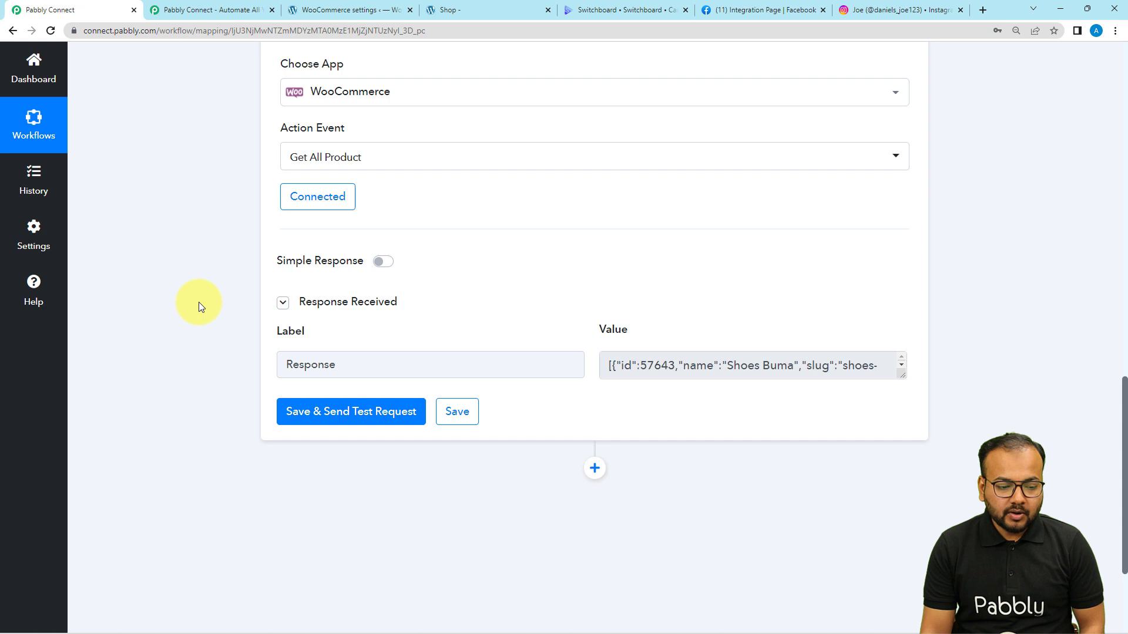
Enlarge the value box of the received response and read through the returned product data.
{"action": "scroll", "coordinate": [198, 302], "scroll_direction": "down", "scroll_amount": 3}
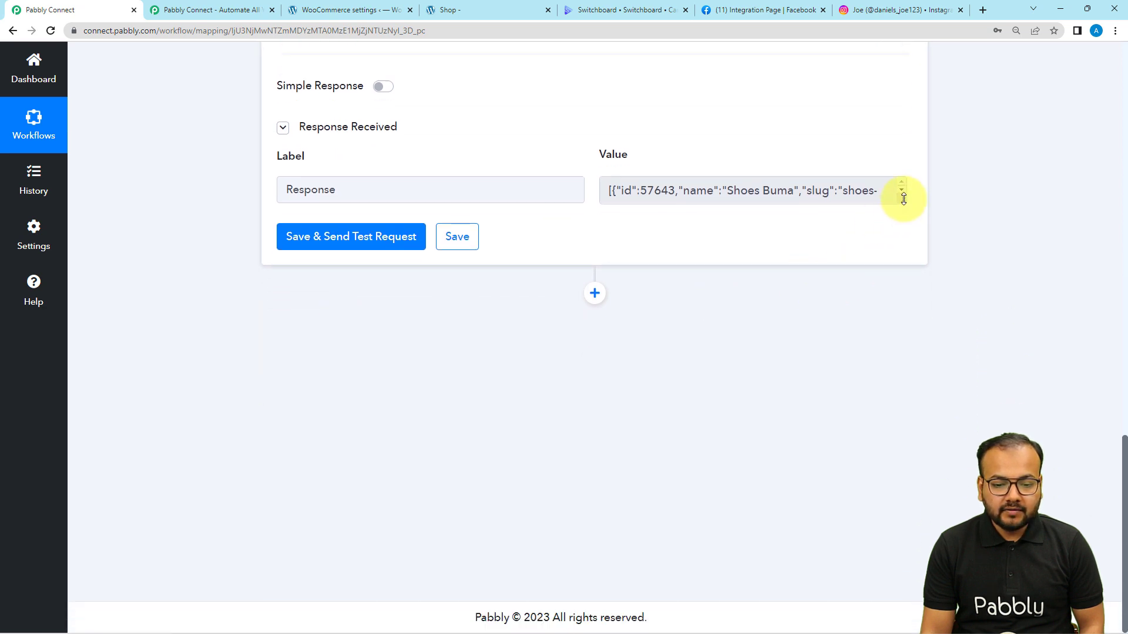
{"action": "left_click_drag", "start_coordinate": [902, 206], "coordinate": [903, 438]}
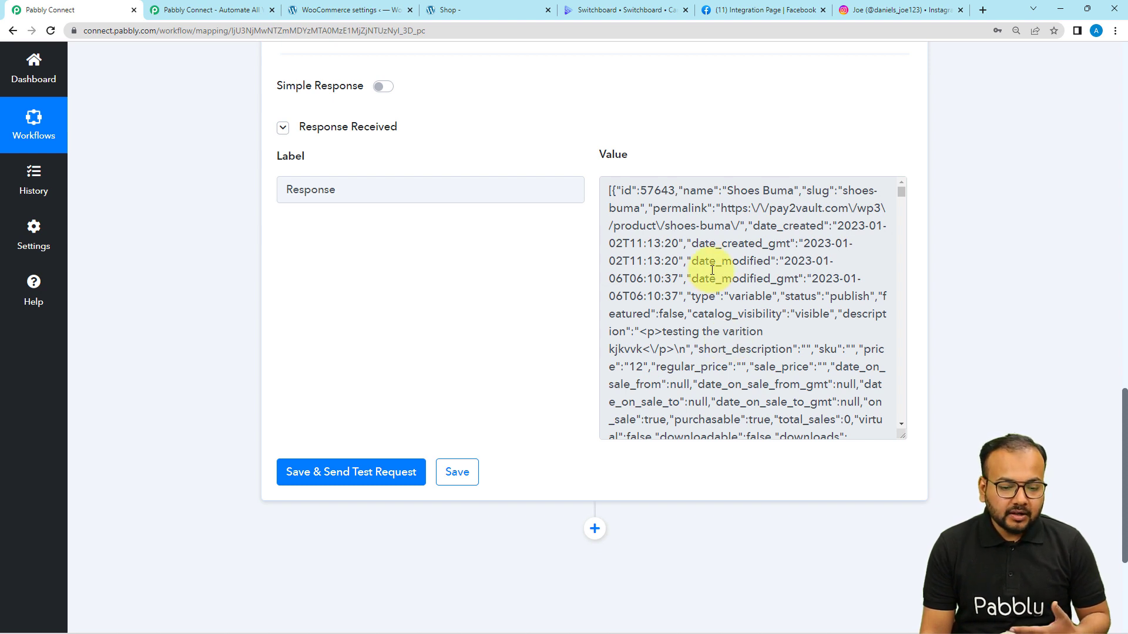
{"action": "scroll", "coordinate": [712, 270], "scroll_direction": "down", "scroll_amount": 4}
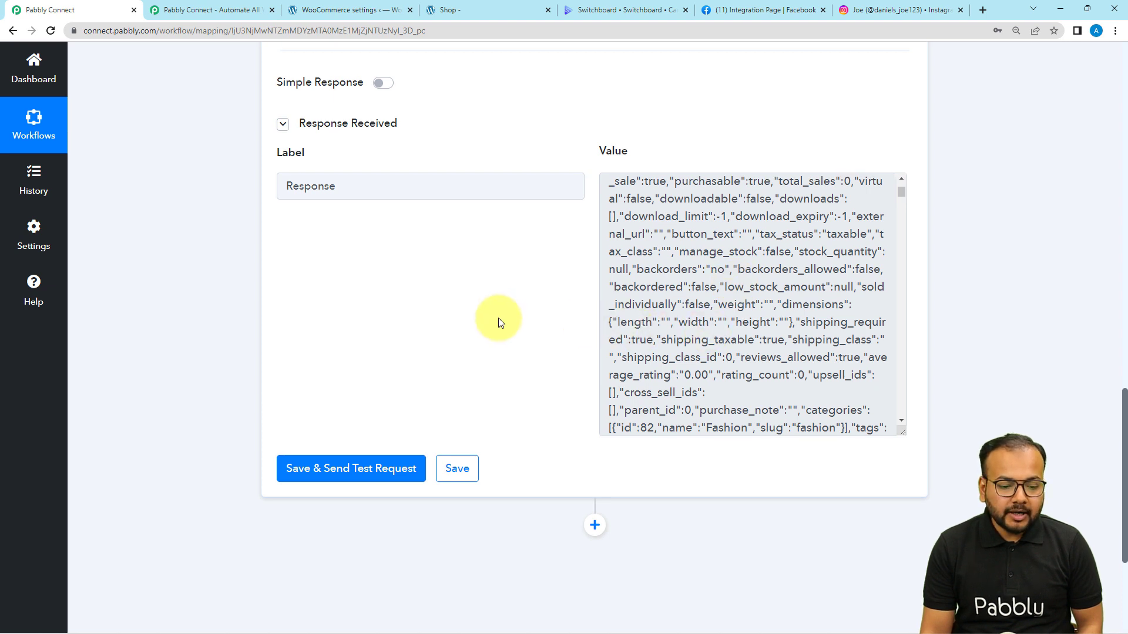
Add a third step below the WooCommerce action and choose Iterator by Pabbly as its app.
{"action": "scroll", "coordinate": [498, 319], "scroll_direction": "down", "scroll_amount": 3}
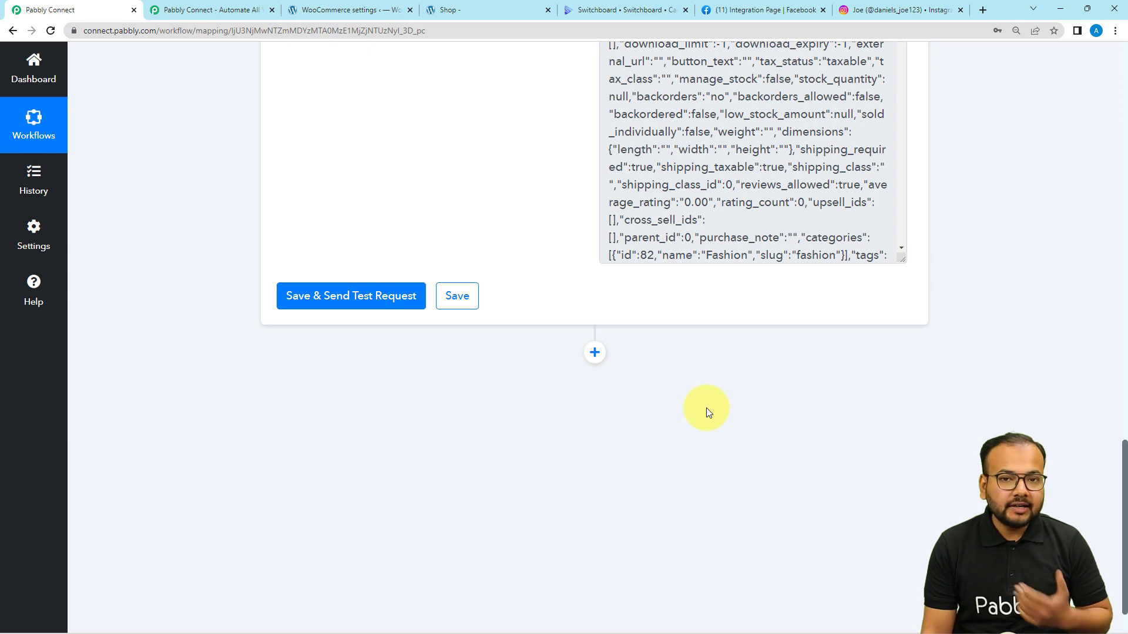
{"action": "left_click", "coordinate": [595, 353]}
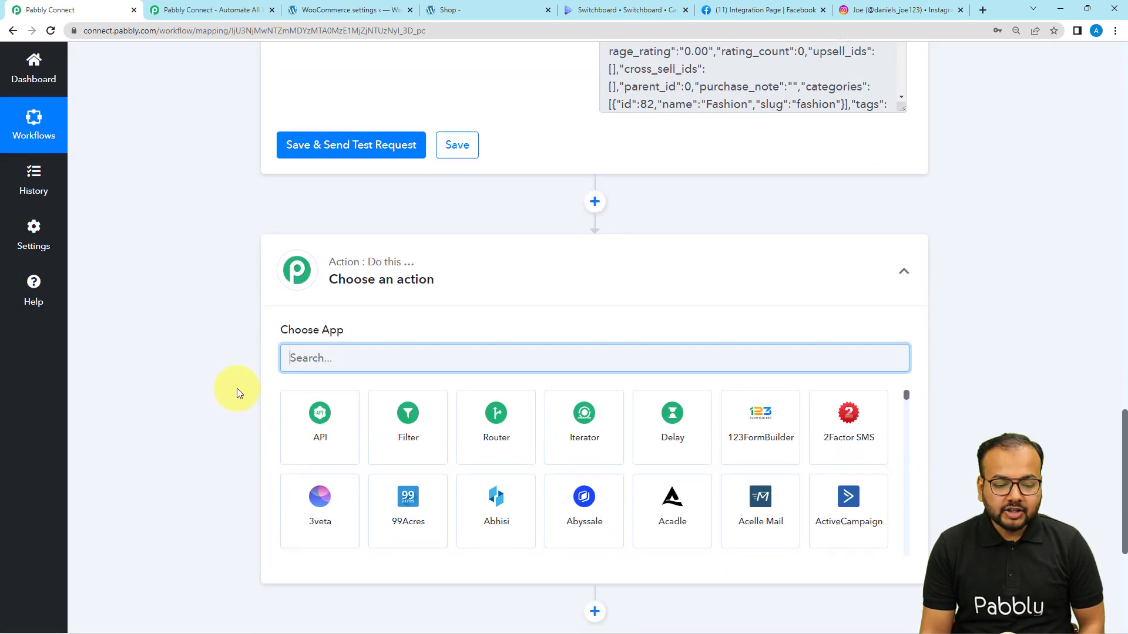
{"action": "scroll", "coordinate": [237, 389], "scroll_direction": "down", "scroll_amount": 1}
{"action": "left_click", "coordinate": [588, 442]}
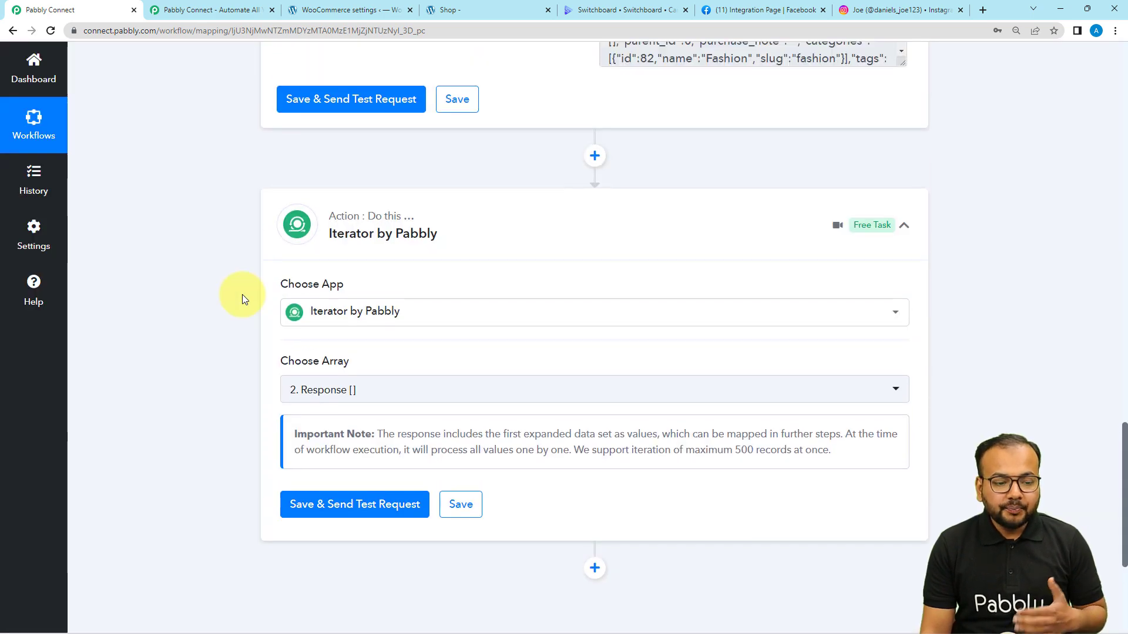
{"action": "scroll", "coordinate": [672, 337], "scroll_direction": "up", "scroll_amount": 5}
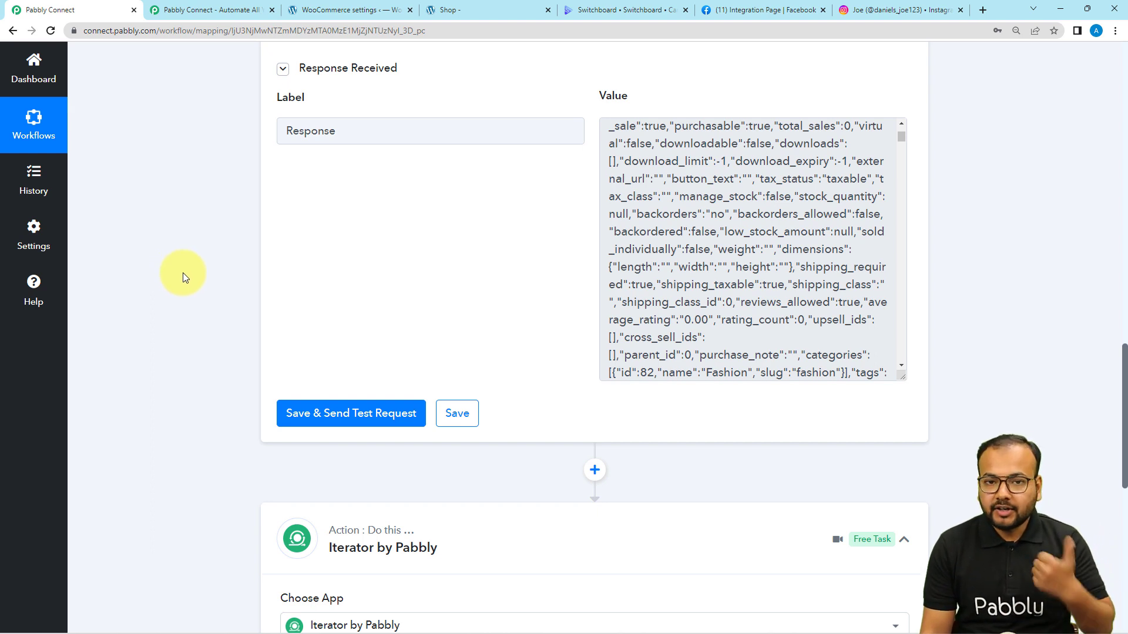
Choose the WooCommerce Get All Product array 2. Response [] for the Iterator, save it and send a test request.
{"action": "scroll", "coordinate": [182, 272], "scroll_direction": "down", "scroll_amount": 8}
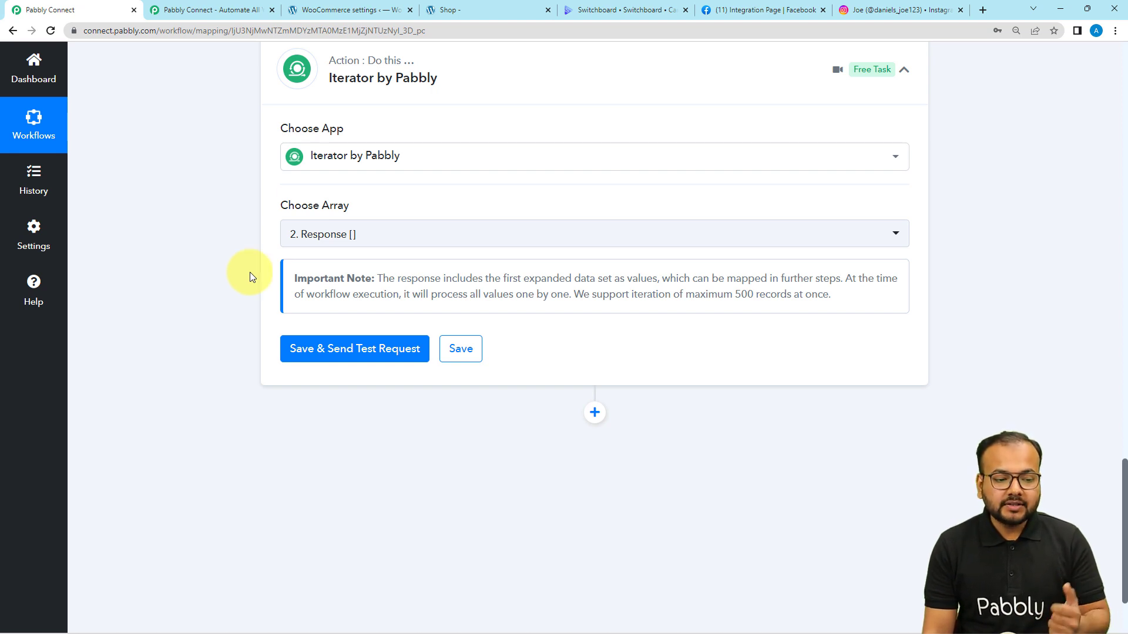
{"action": "scroll", "coordinate": [259, 255], "scroll_direction": "up", "scroll_amount": 1}
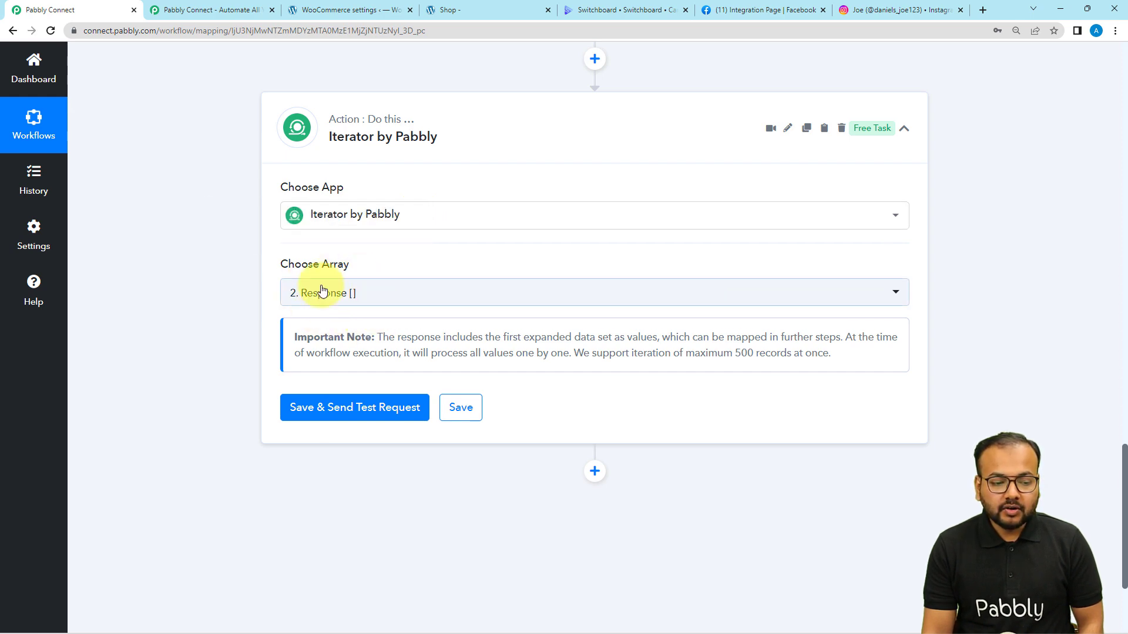
{"action": "scroll", "coordinate": [175, 288], "scroll_direction": "up", "scroll_amount": 7}
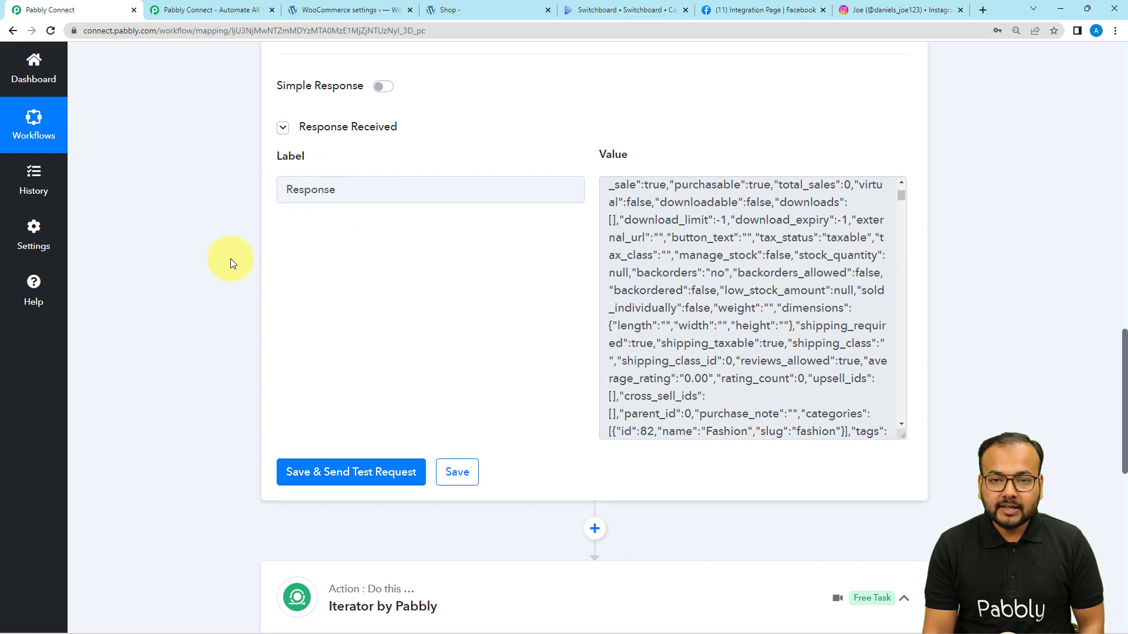
{"action": "scroll", "coordinate": [218, 282], "scroll_direction": "down", "scroll_amount": 1}
{"action": "scroll", "coordinate": [207, 310], "scroll_direction": "down", "scroll_amount": 8}
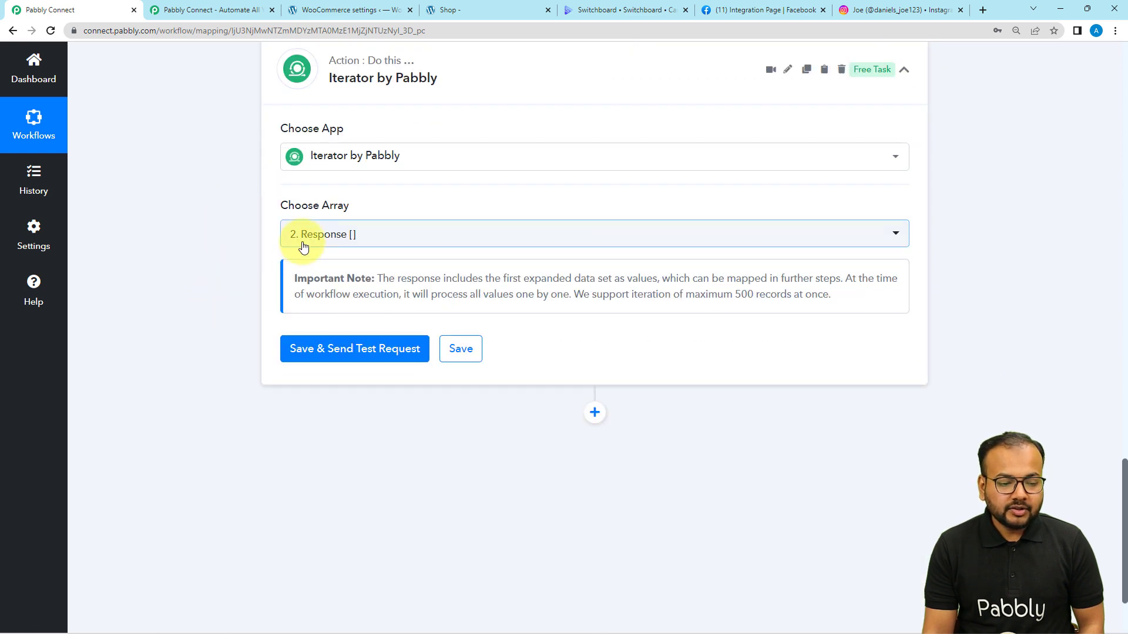
{"action": "left_click", "coordinate": [304, 246]}
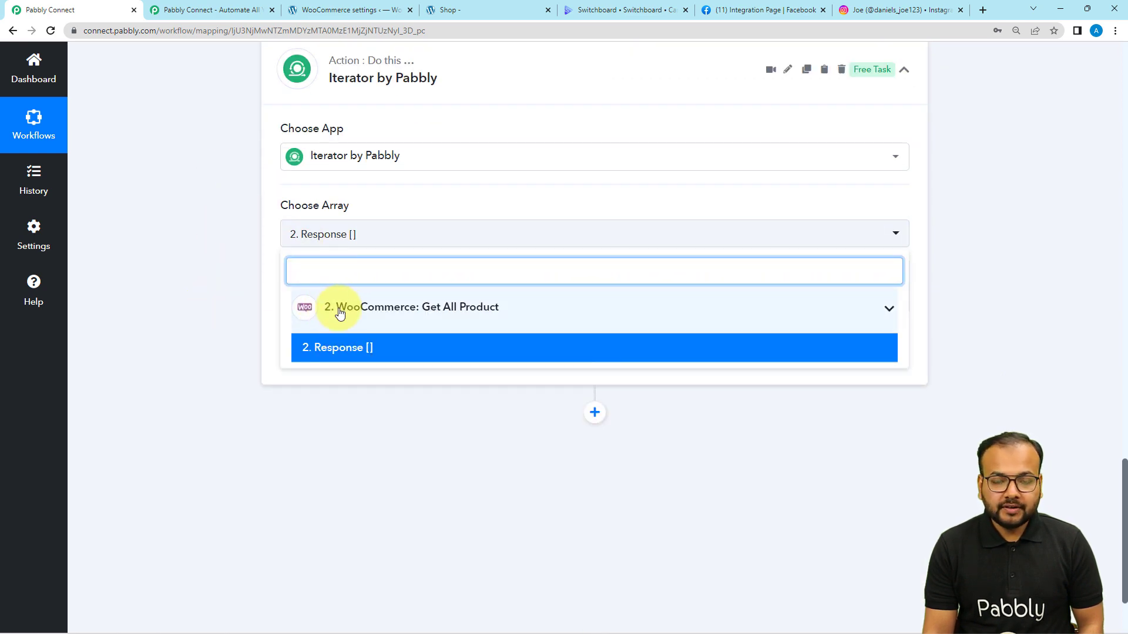
{"action": "left_click", "coordinate": [345, 352]}
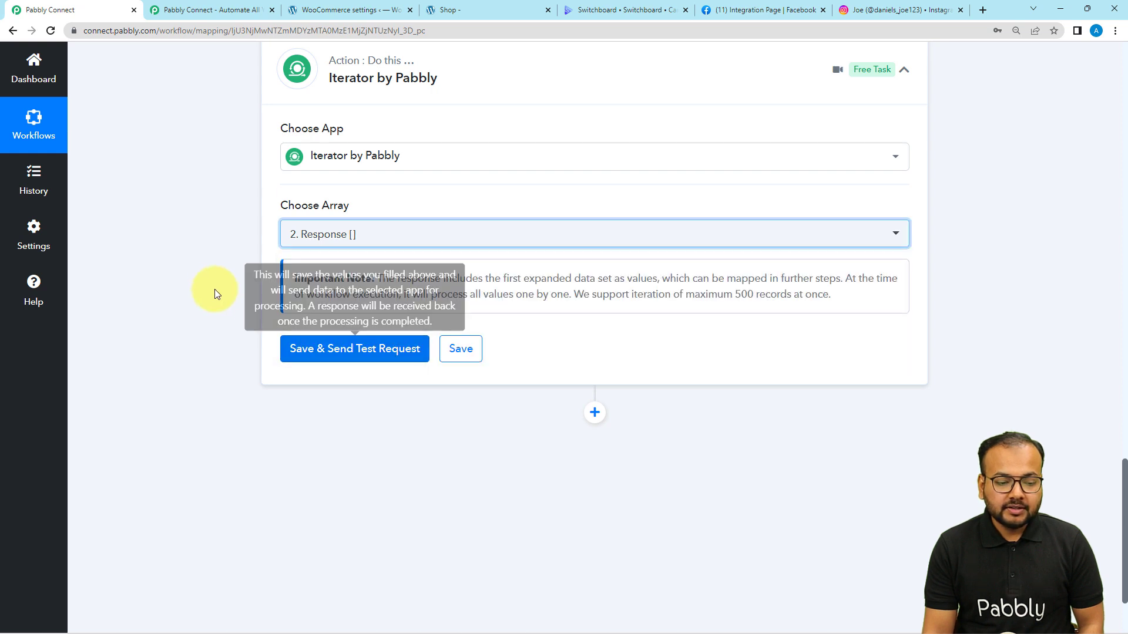
{"action": "left_click", "coordinate": [306, 356]}
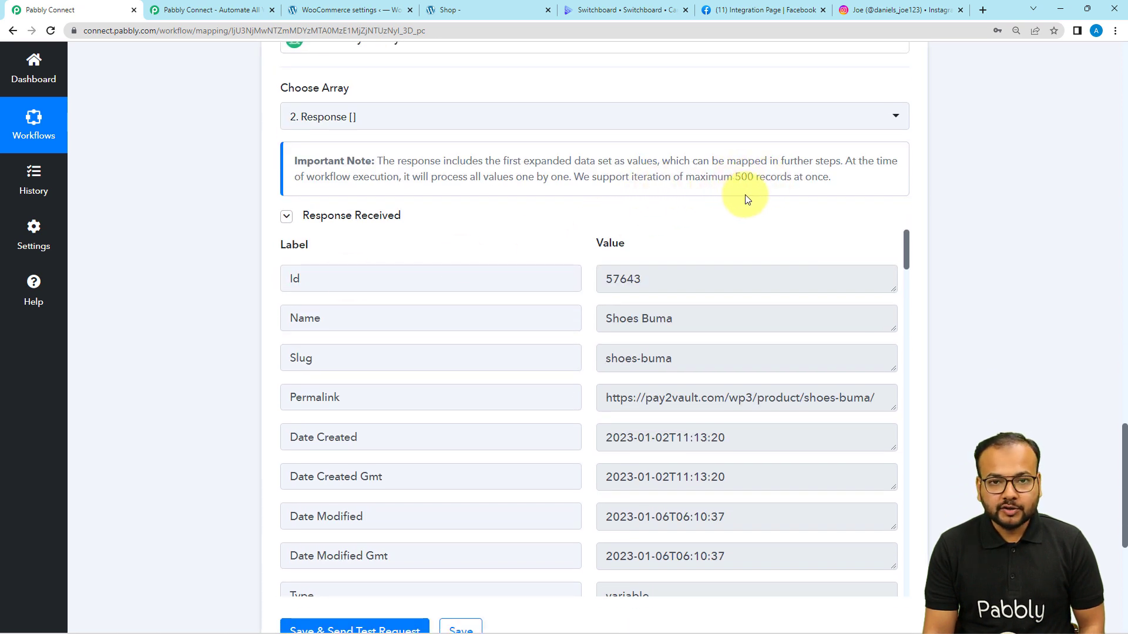
Read through the product fields in the Iterator's response down to Total Sales.
{"action": "scroll", "coordinate": [222, 260], "scroll_direction": "down", "scroll_amount": 2}
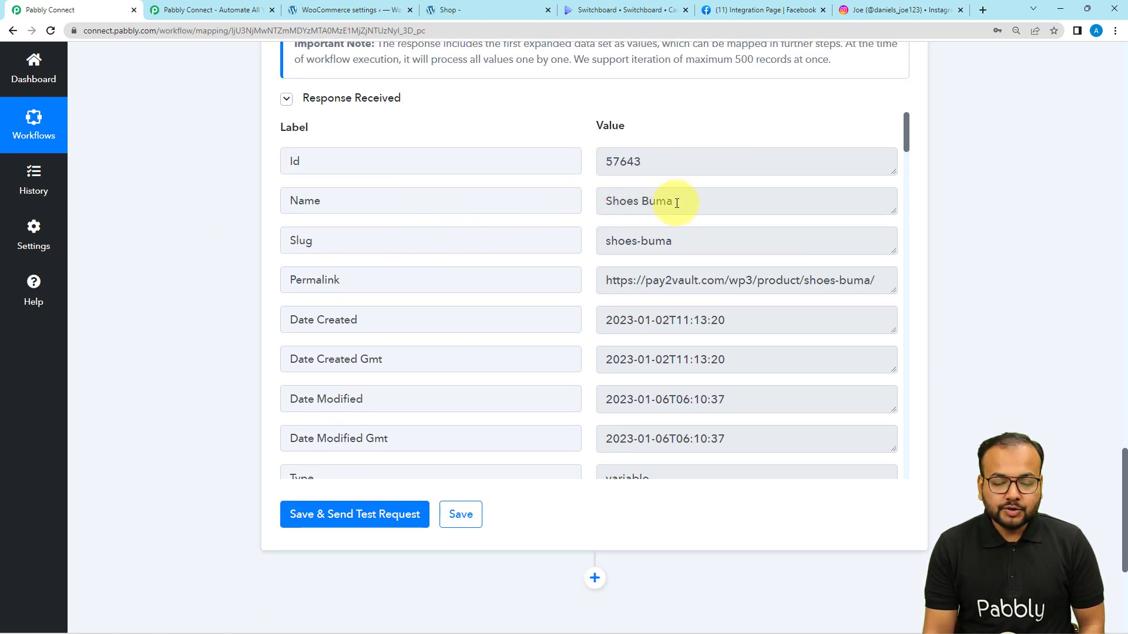
{"action": "scroll", "coordinate": [535, 229], "scroll_direction": "down", "scroll_amount": 3}
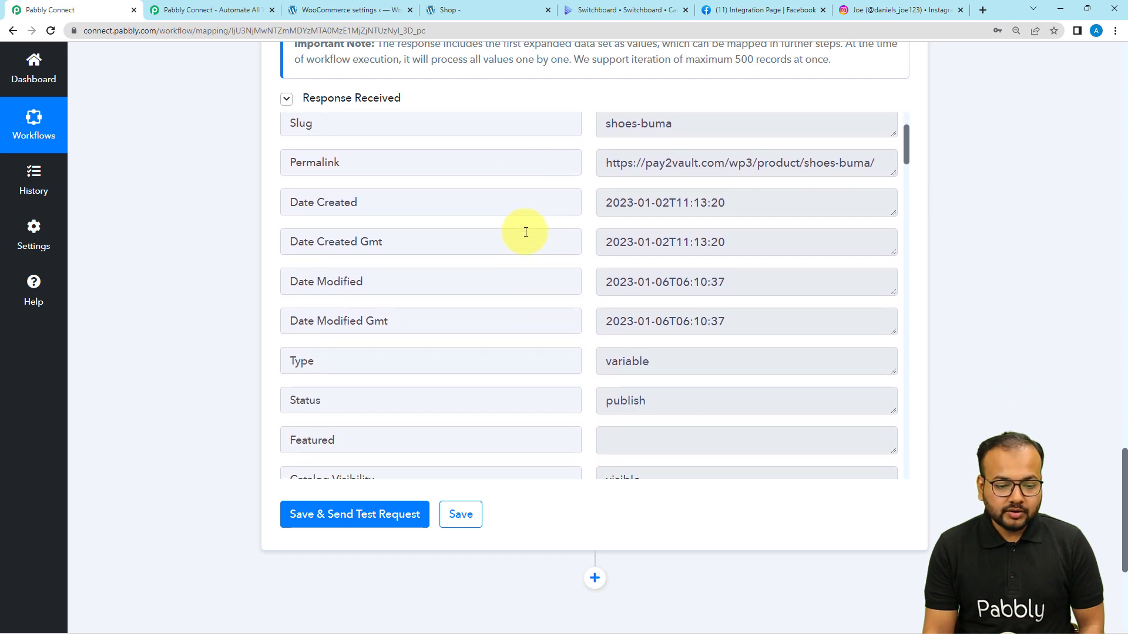
{"action": "scroll", "coordinate": [526, 232], "scroll_direction": "down", "scroll_amount": 5}
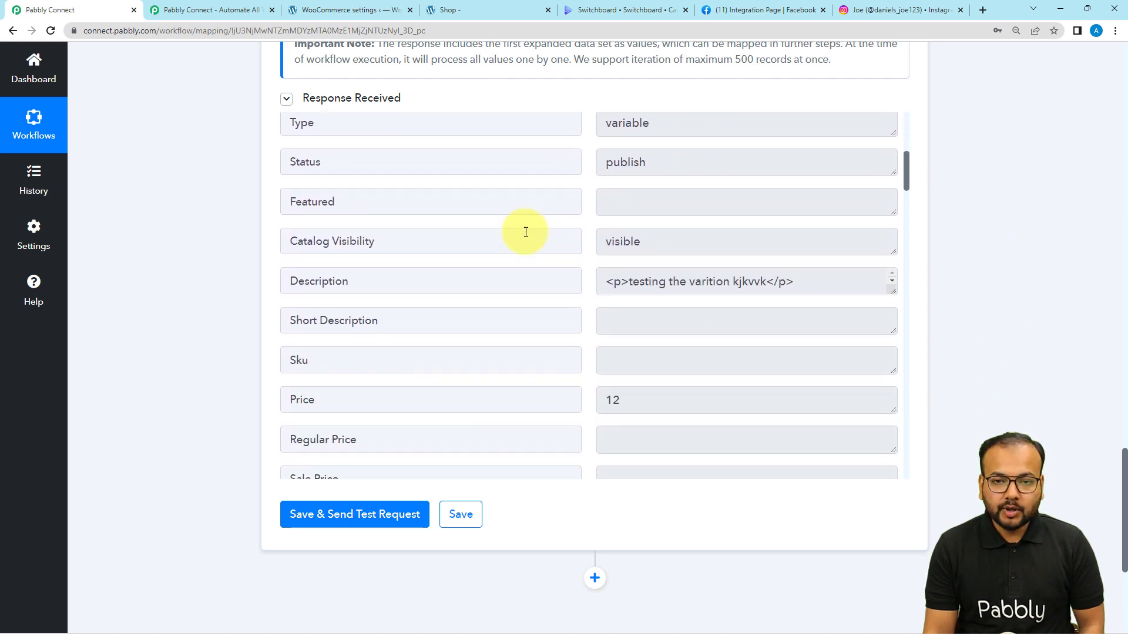
{"action": "scroll", "coordinate": [526, 232], "scroll_direction": "down", "scroll_amount": 2}
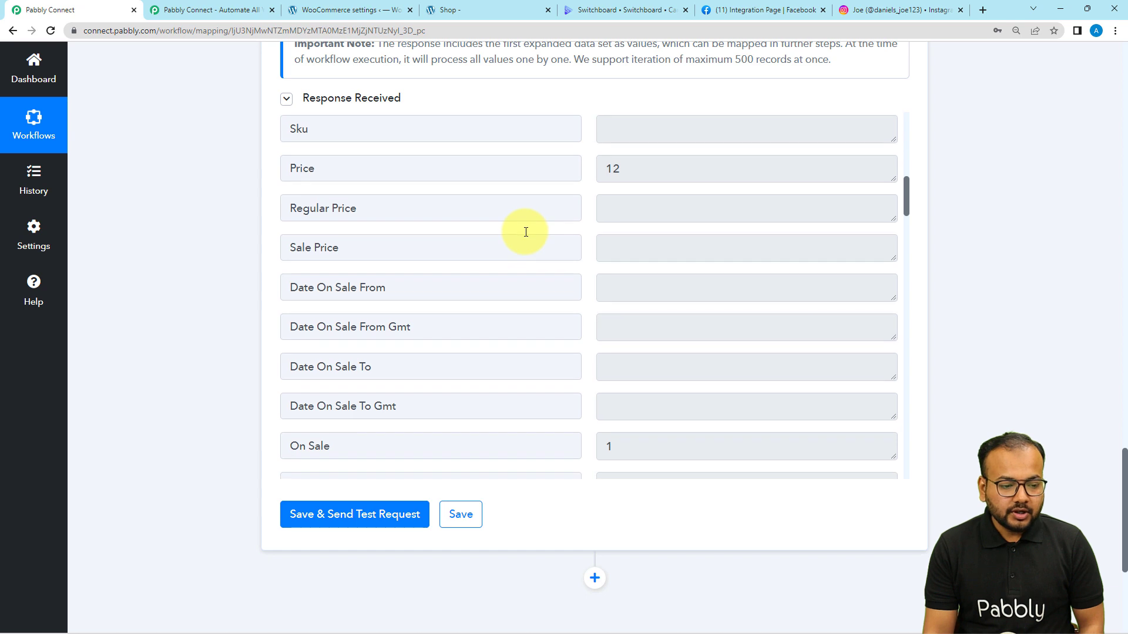
{"action": "scroll", "coordinate": [526, 232], "scroll_direction": "down", "scroll_amount": 5}
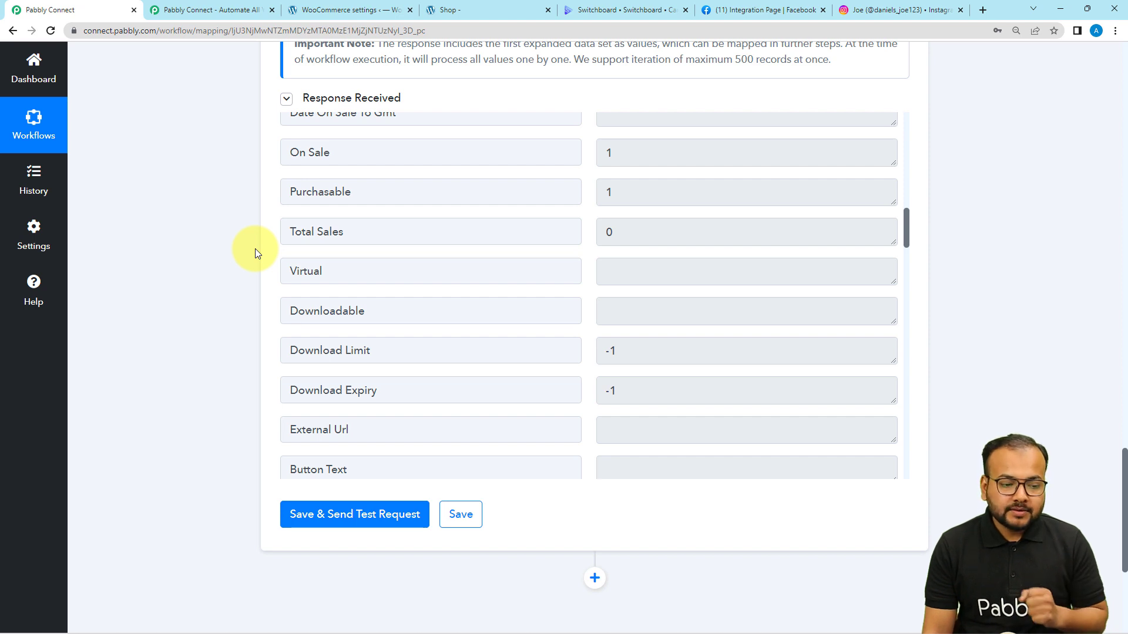
Add a fourth step below the Iterator and choose Filter by Pabbly as its app.
{"action": "scroll", "coordinate": [256, 253], "scroll_direction": "down", "scroll_amount": 5}
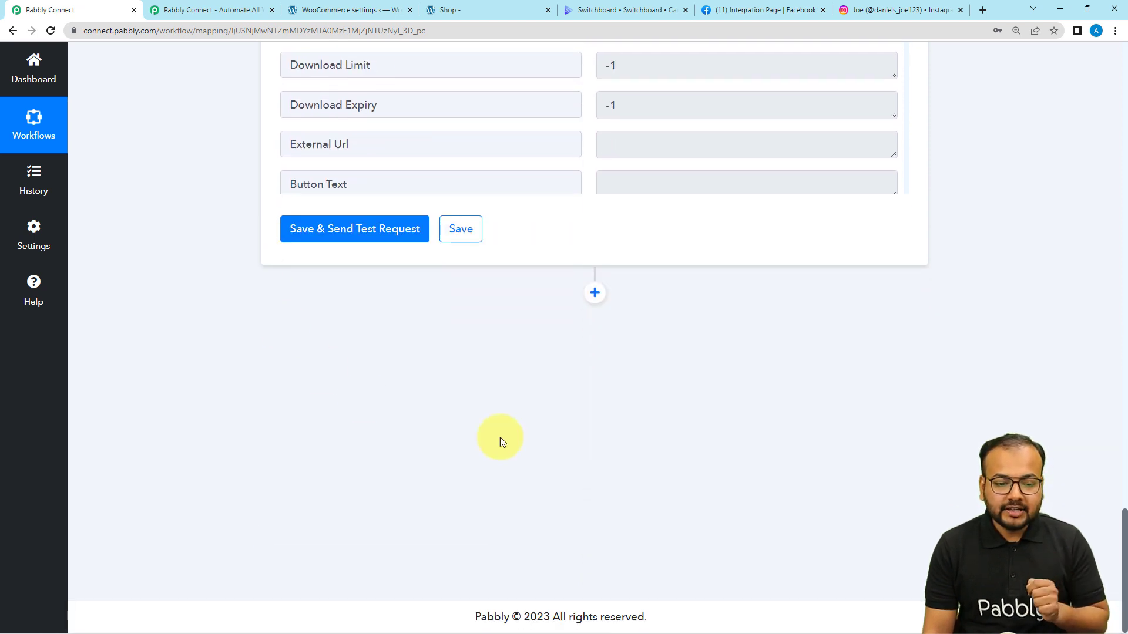
{"action": "left_click", "coordinate": [595, 293]}
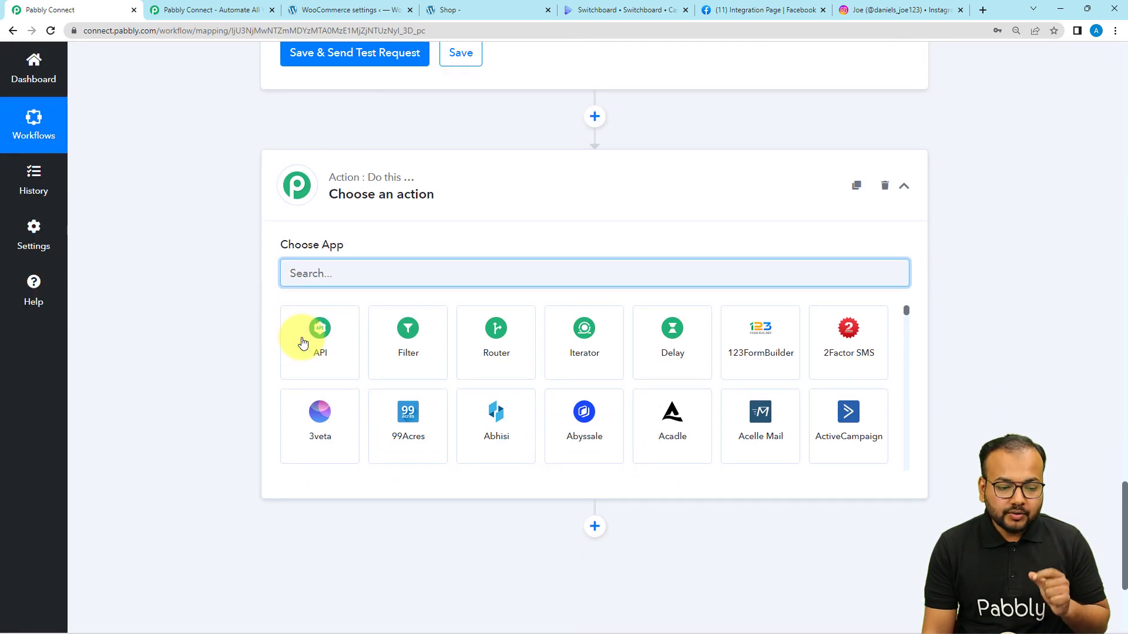
{"action": "left_click", "coordinate": [407, 344]}
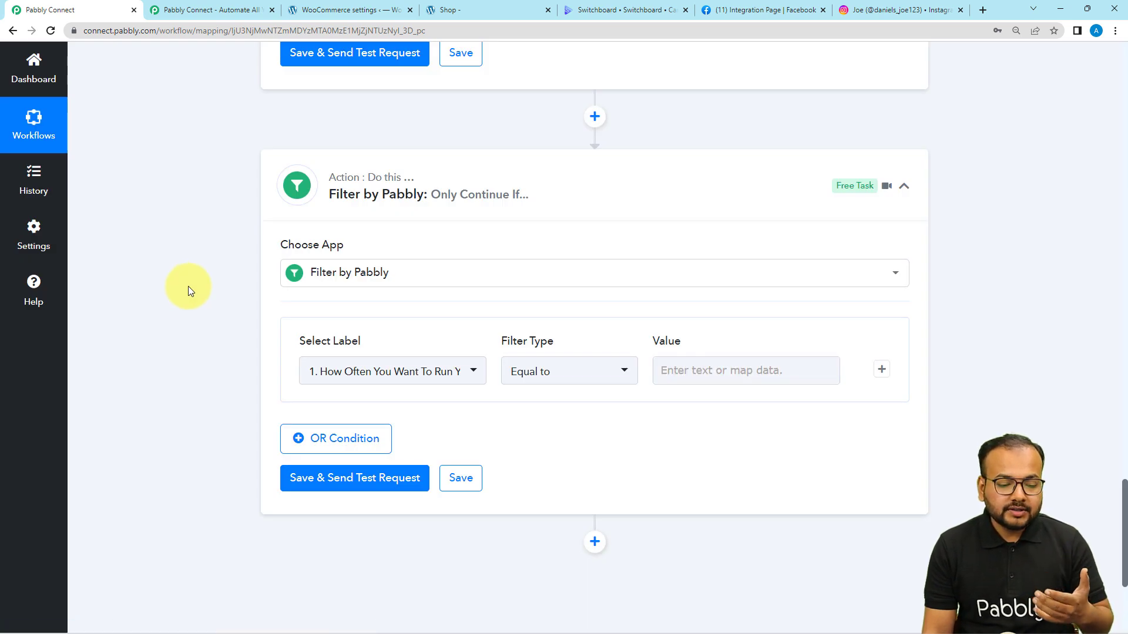
Set the filter condition's label to the Total Sales field from Iterator by Pabbly.
{"action": "scroll", "coordinate": [188, 287], "scroll_direction": "down", "scroll_amount": 1}
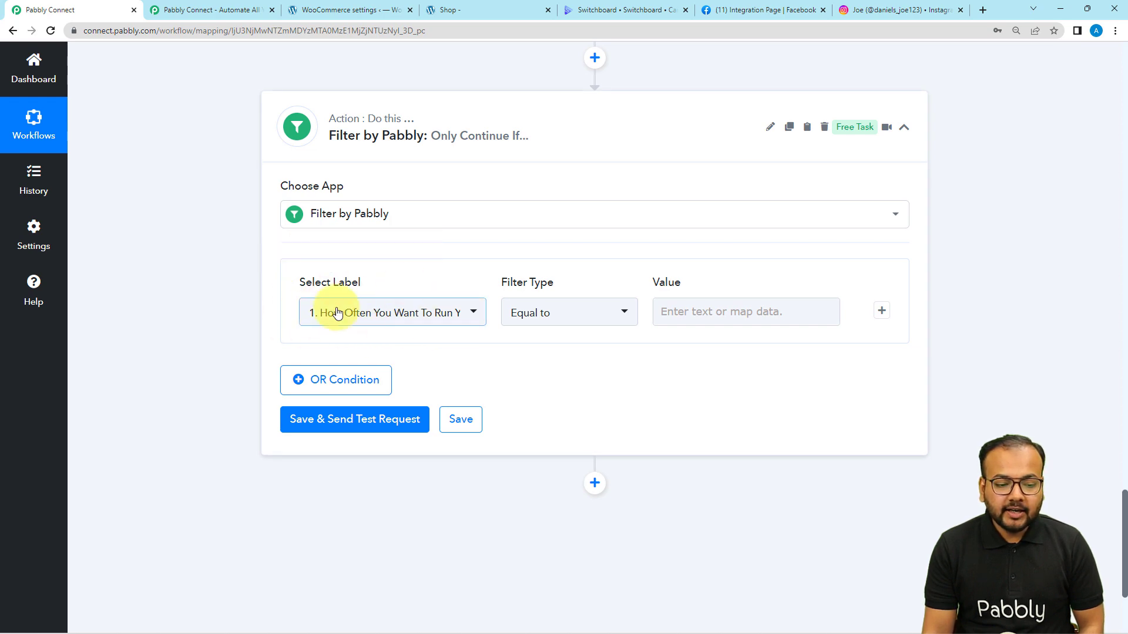
{"action": "scroll", "coordinate": [392, 339], "scroll_direction": "up", "scroll_amount": 4}
{"action": "scroll", "coordinate": [395, 337], "scroll_direction": "up", "scroll_amount": 5}
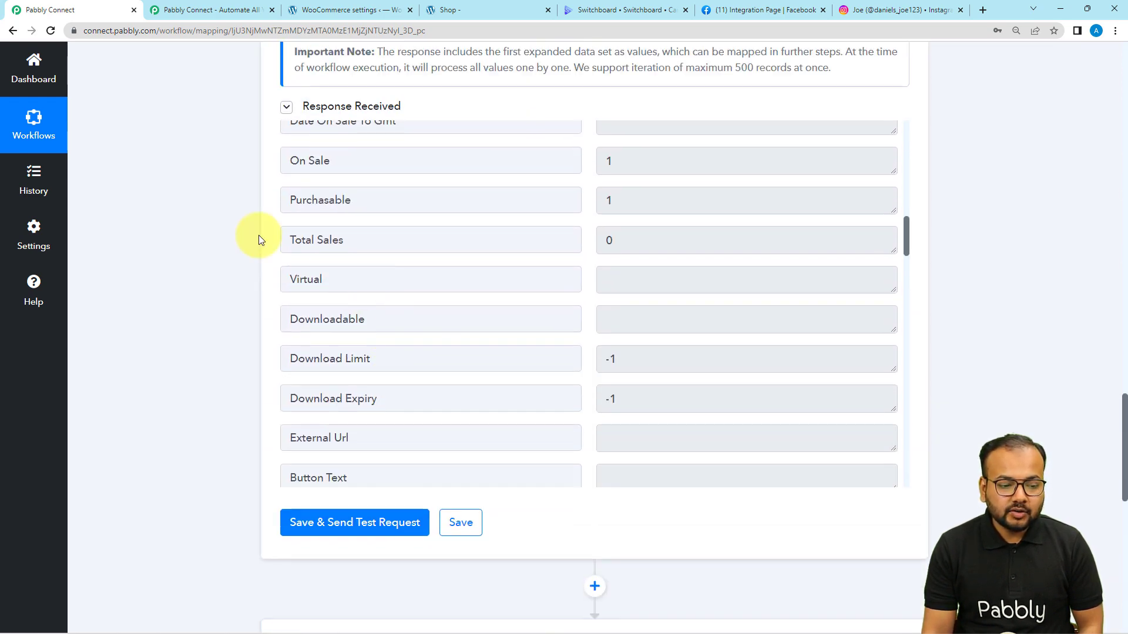
{"action": "scroll", "coordinate": [207, 277], "scroll_direction": "down", "scroll_amount": 12}
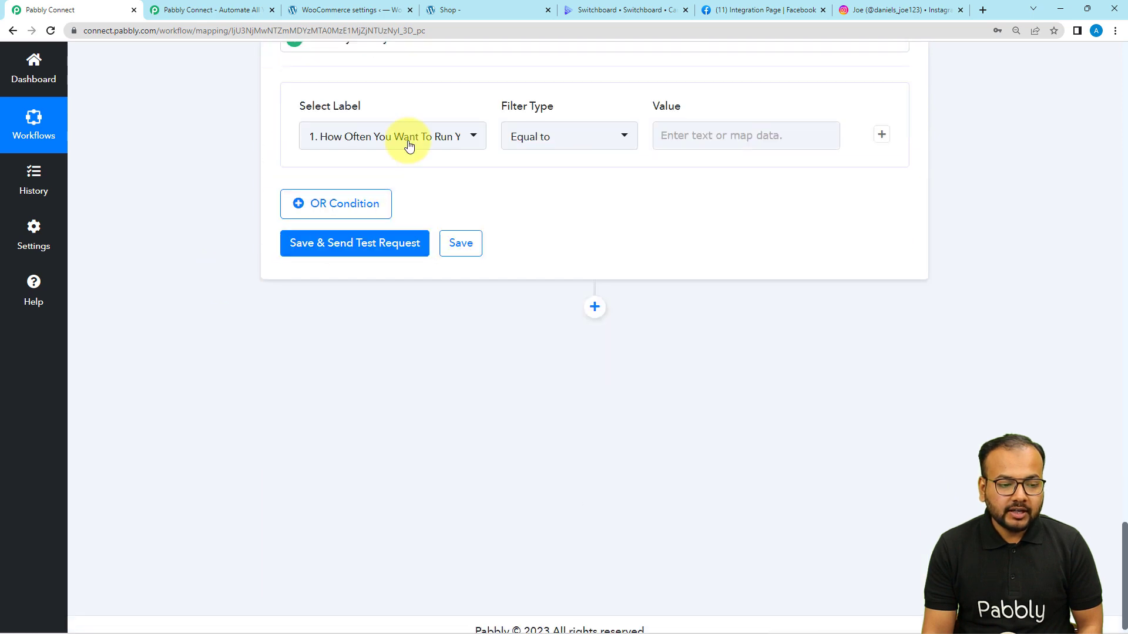
{"action": "left_click", "coordinate": [410, 146]}
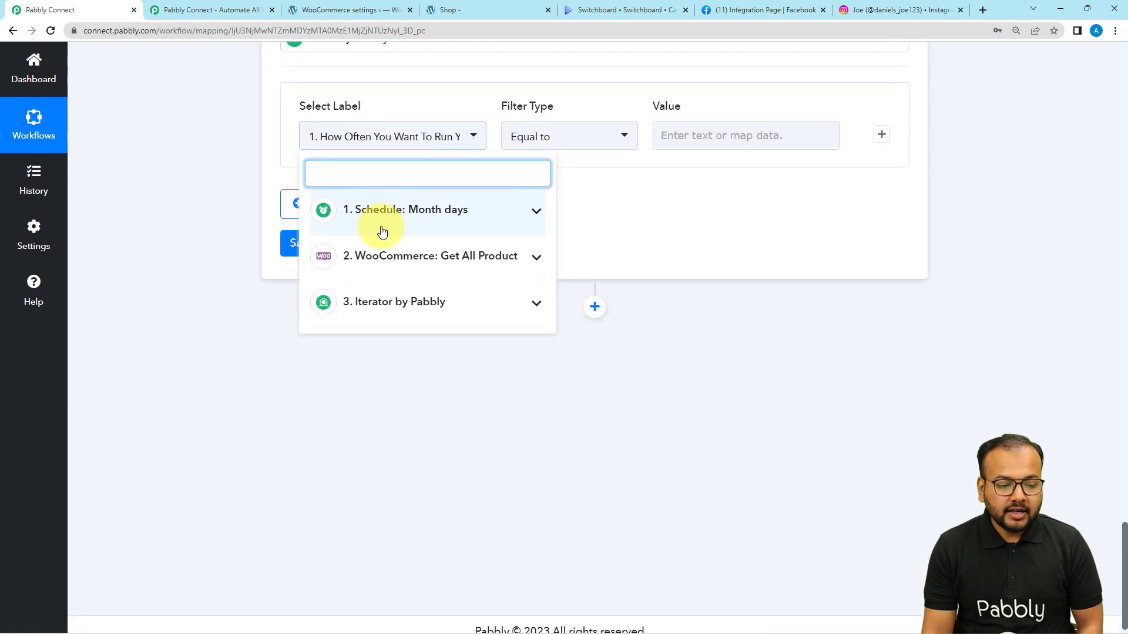
{"action": "left_click", "coordinate": [385, 310]}
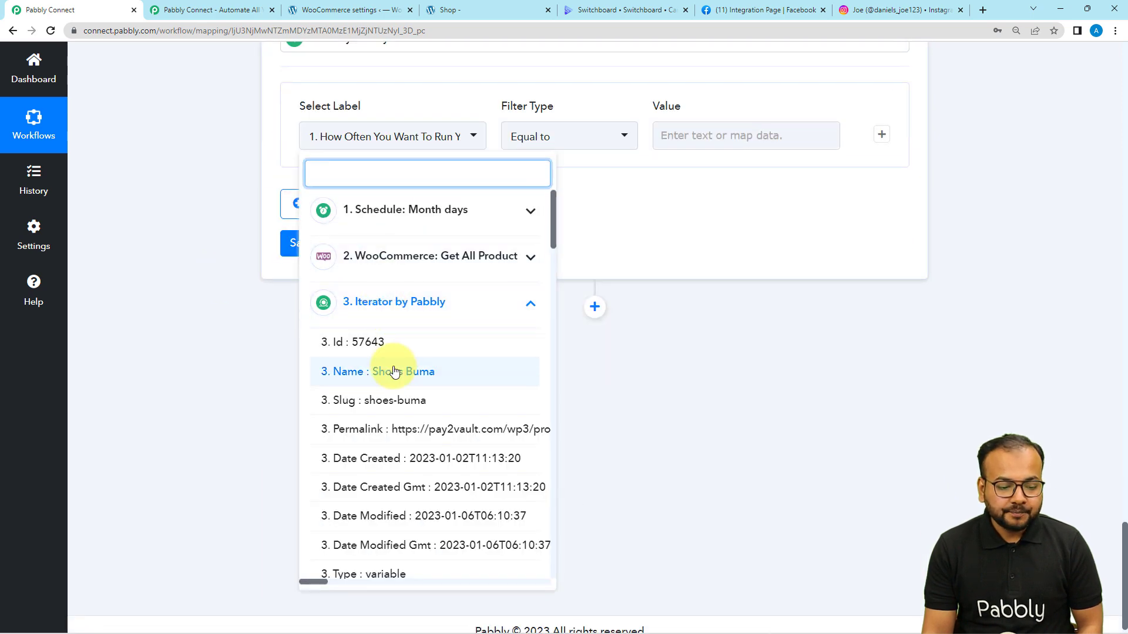
{"action": "type", "text": "sa"}
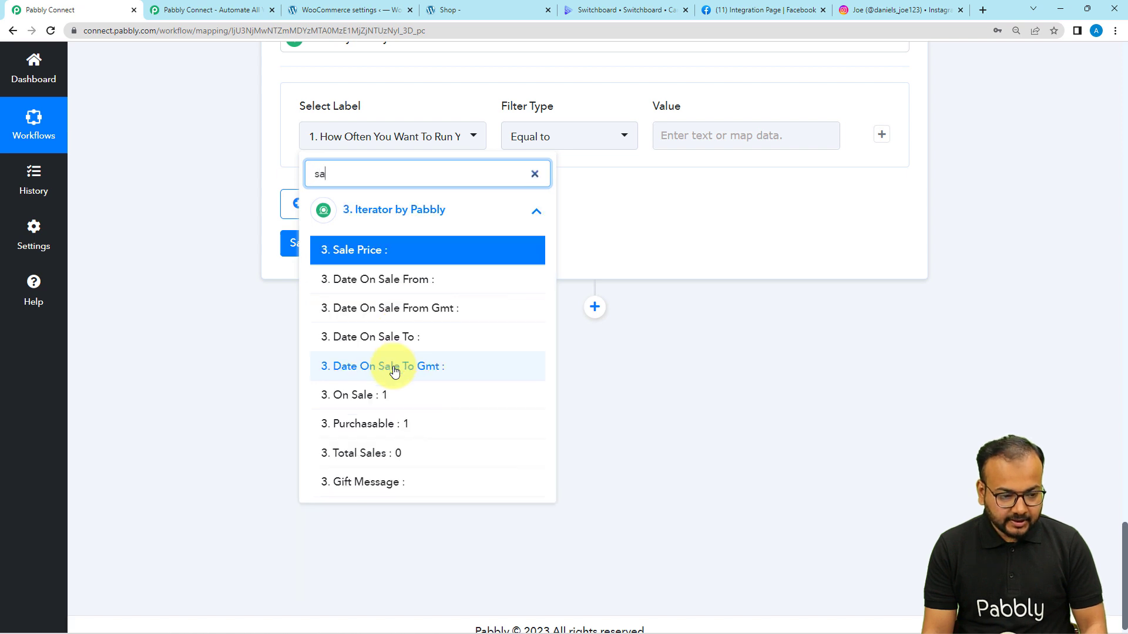
{"action": "left_click", "coordinate": [368, 454]}
Set the filter type to Greater than with value 100, save the filter and send a test request.
{"action": "left_click", "coordinate": [590, 147]}
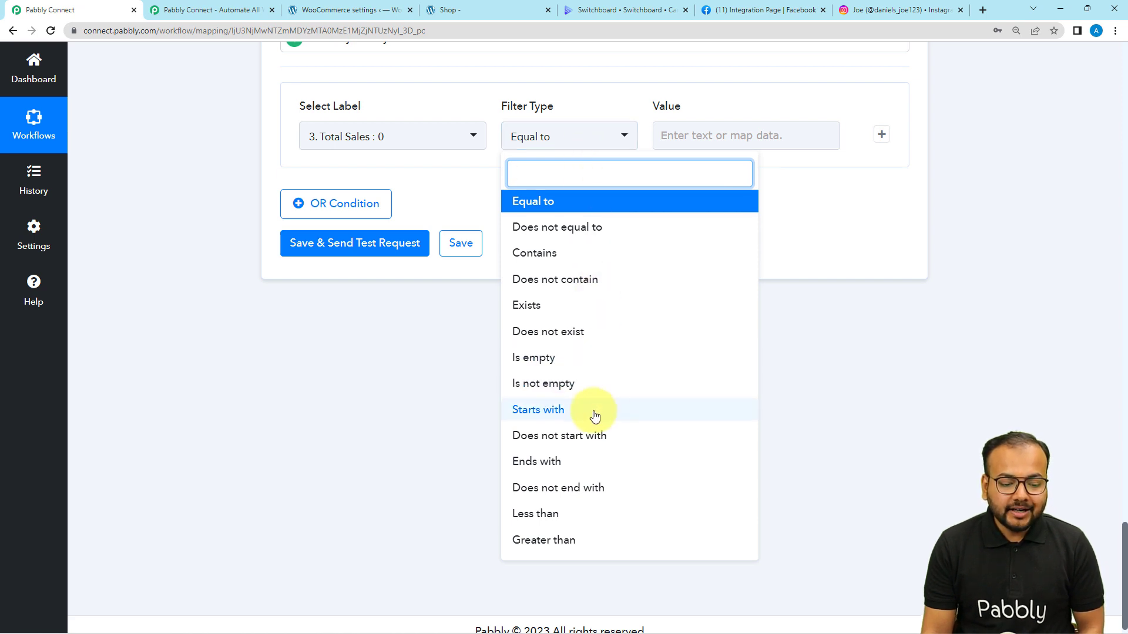
{"action": "left_click", "coordinate": [579, 543]}
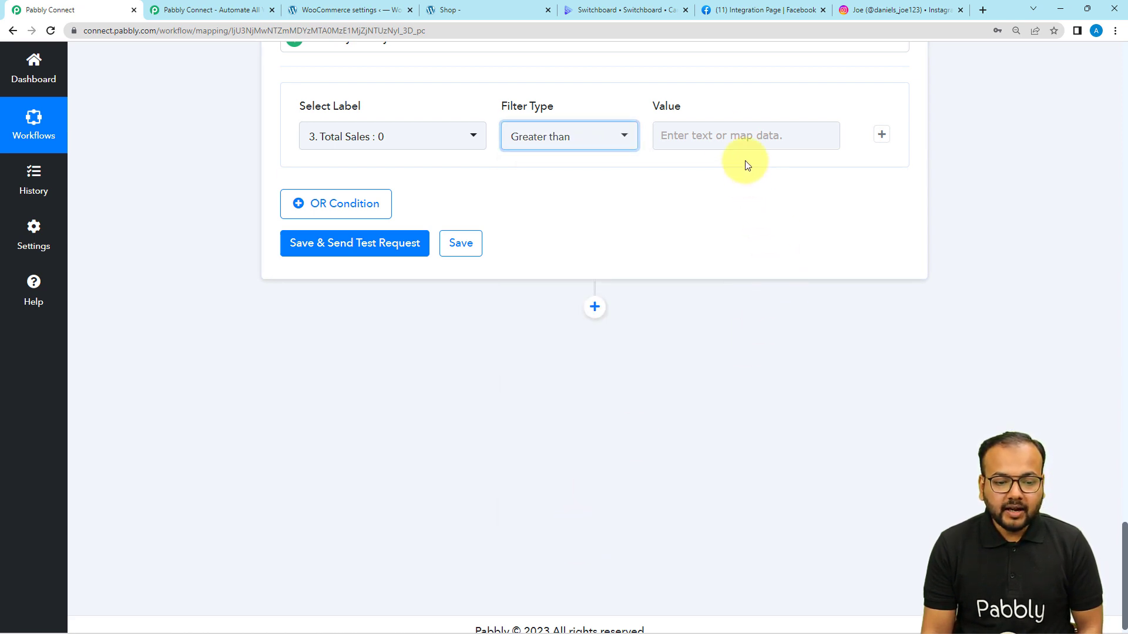
{"action": "left_click", "coordinate": [721, 138]}
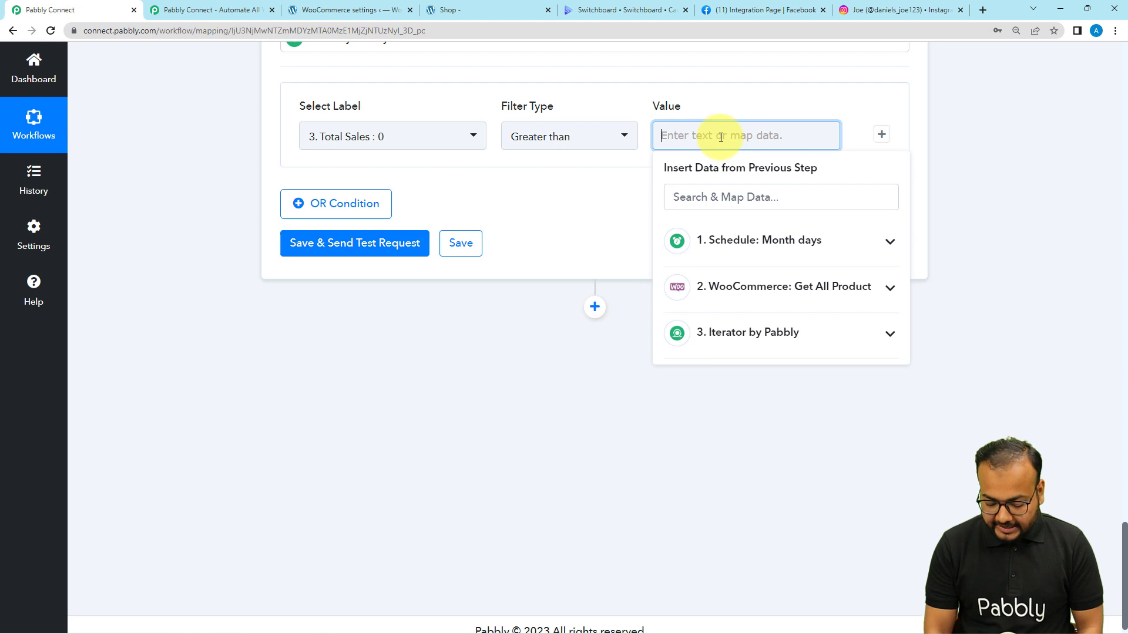
{"action": "type", "text": "100"}
{"action": "left_click", "coordinate": [584, 194]}
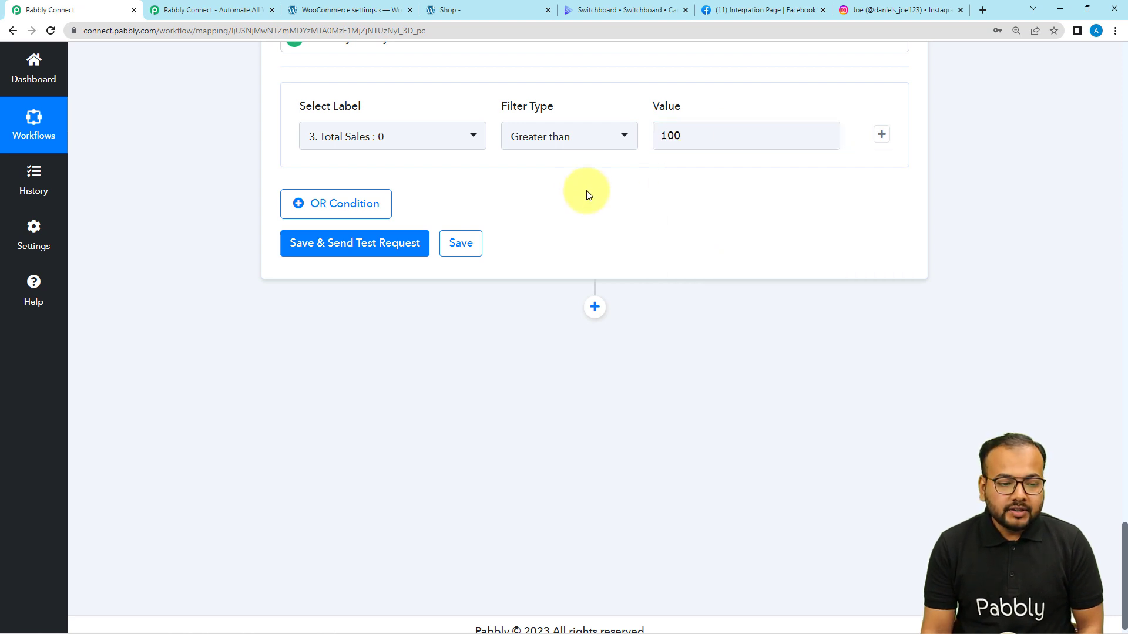
{"action": "scroll", "coordinate": [584, 194], "scroll_direction": "up", "scroll_amount": 2}
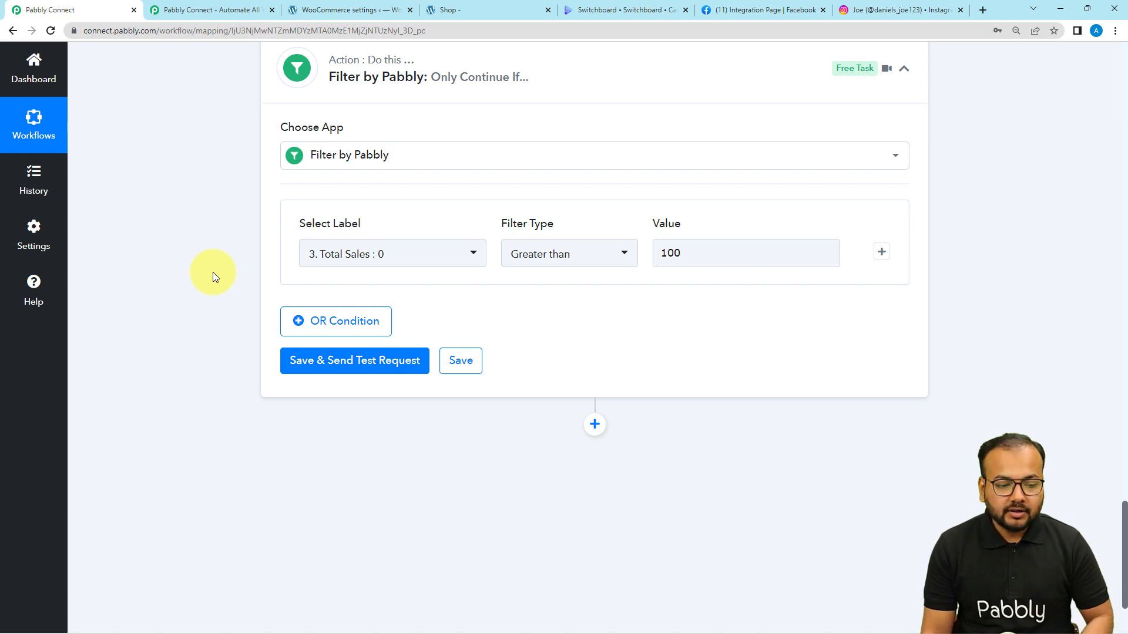
{"action": "scroll", "coordinate": [264, 294], "scroll_direction": "down", "scroll_amount": 2}
{"action": "left_click", "coordinate": [329, 243]}
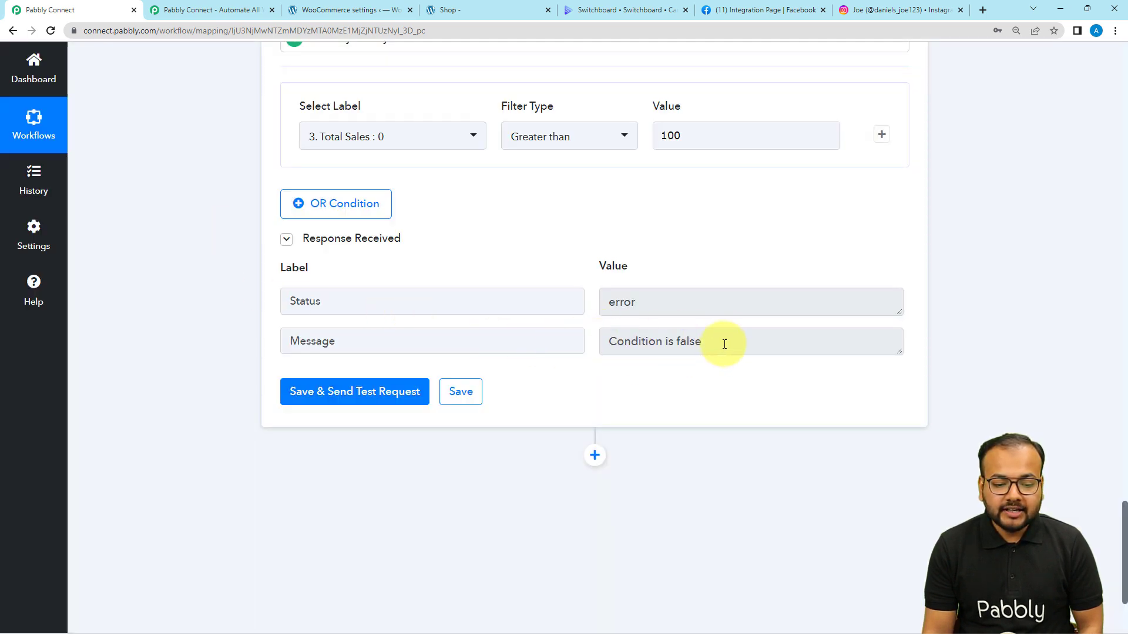
Compare the filter's test response with the Total Sales value in the Iterator's response.
{"action": "scroll", "coordinate": [655, 376], "scroll_direction": "up", "scroll_amount": 5}
{"action": "scroll", "coordinate": [656, 379], "scroll_direction": "up", "scroll_amount": 7}
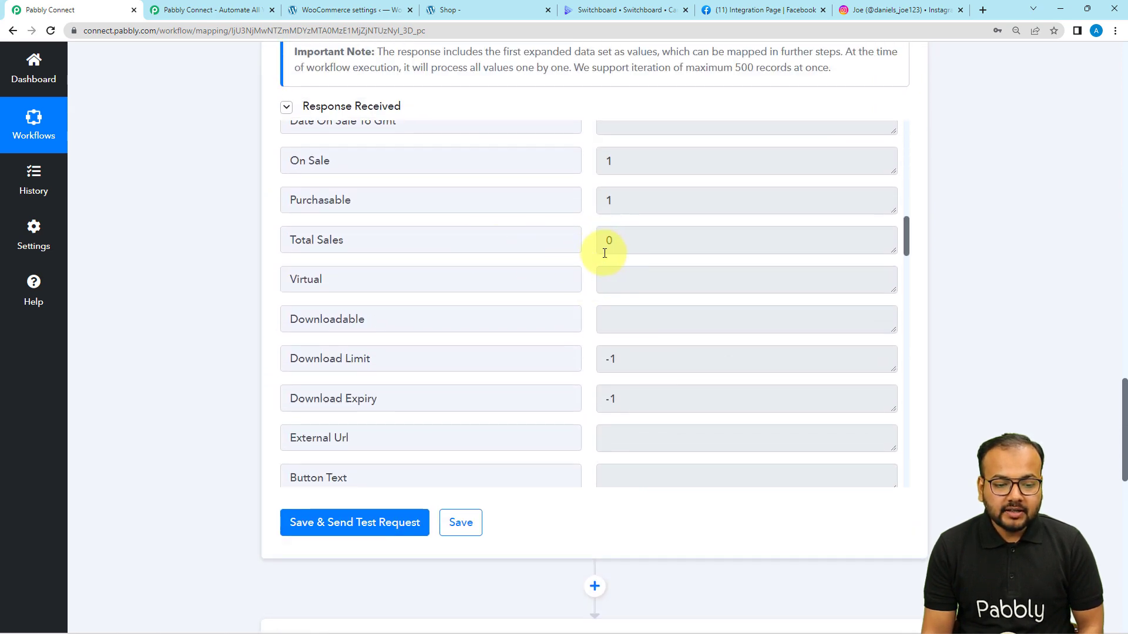
{"action": "scroll", "coordinate": [198, 320], "scroll_direction": "down", "scroll_amount": 7}
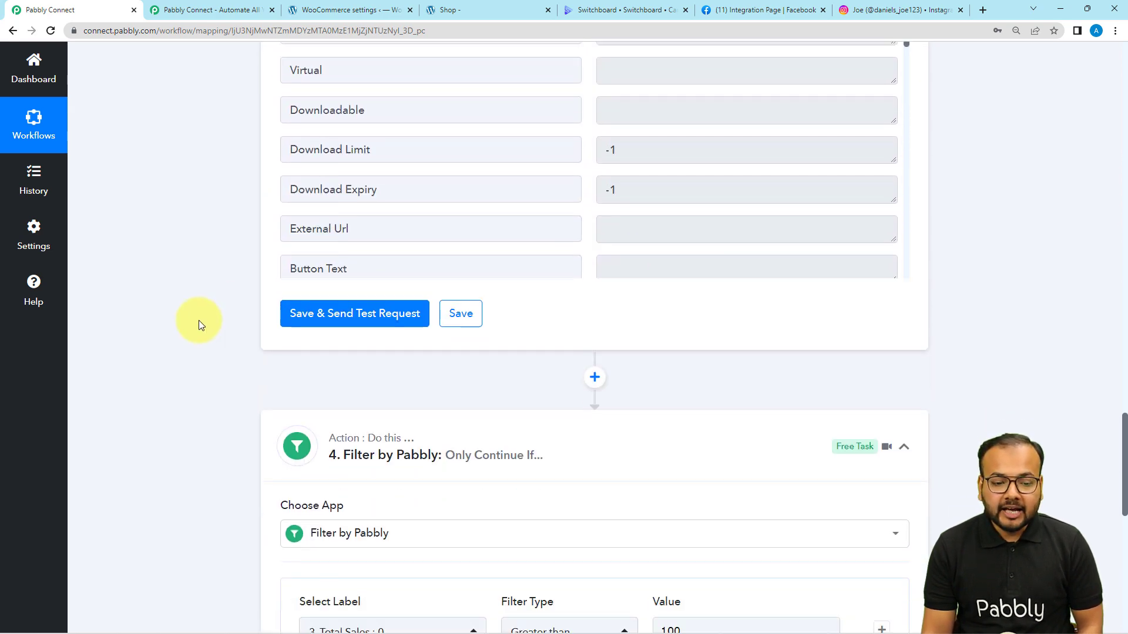
{"action": "scroll", "coordinate": [199, 320], "scroll_direction": "down", "scroll_amount": 2}
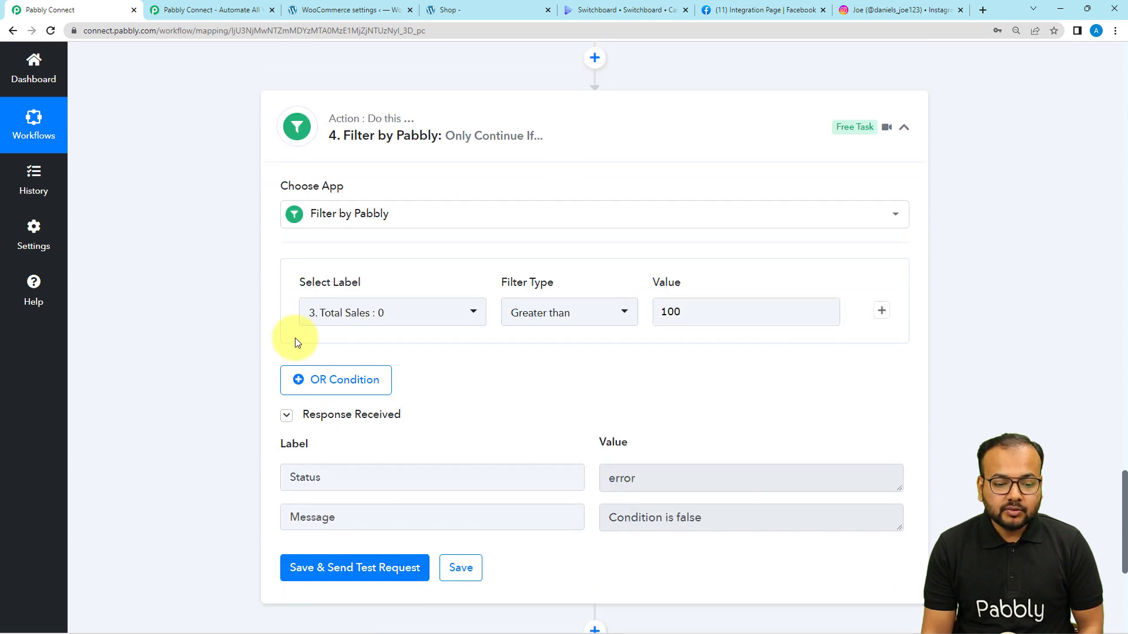
{"action": "scroll", "coordinate": [652, 373], "scroll_direction": "down", "scroll_amount": 3}
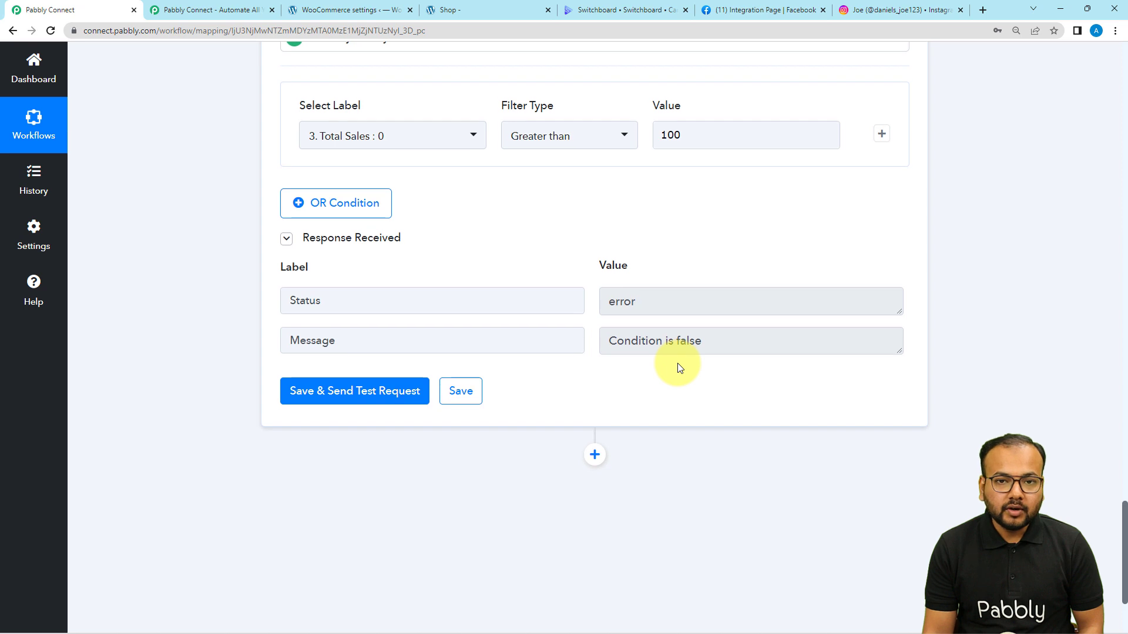
{"action": "scroll", "coordinate": [680, 367], "scroll_direction": "down", "scroll_amount": 3}
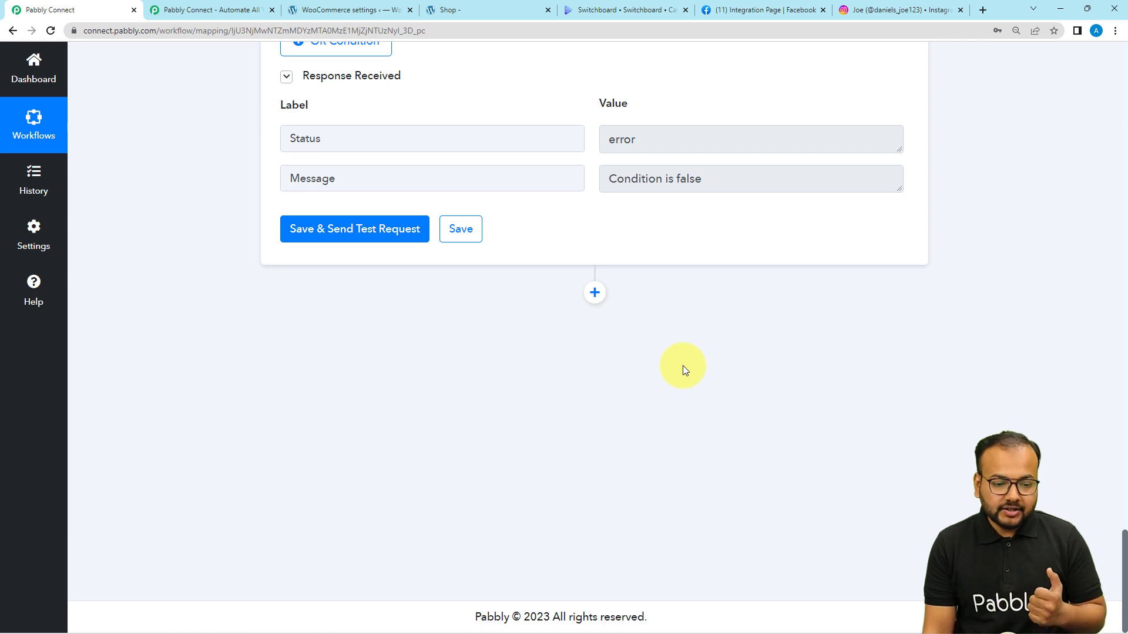
Switch to Switchboard and examine the popular-products template's background and productimage element.
{"action": "left_click", "coordinate": [603, 10]}
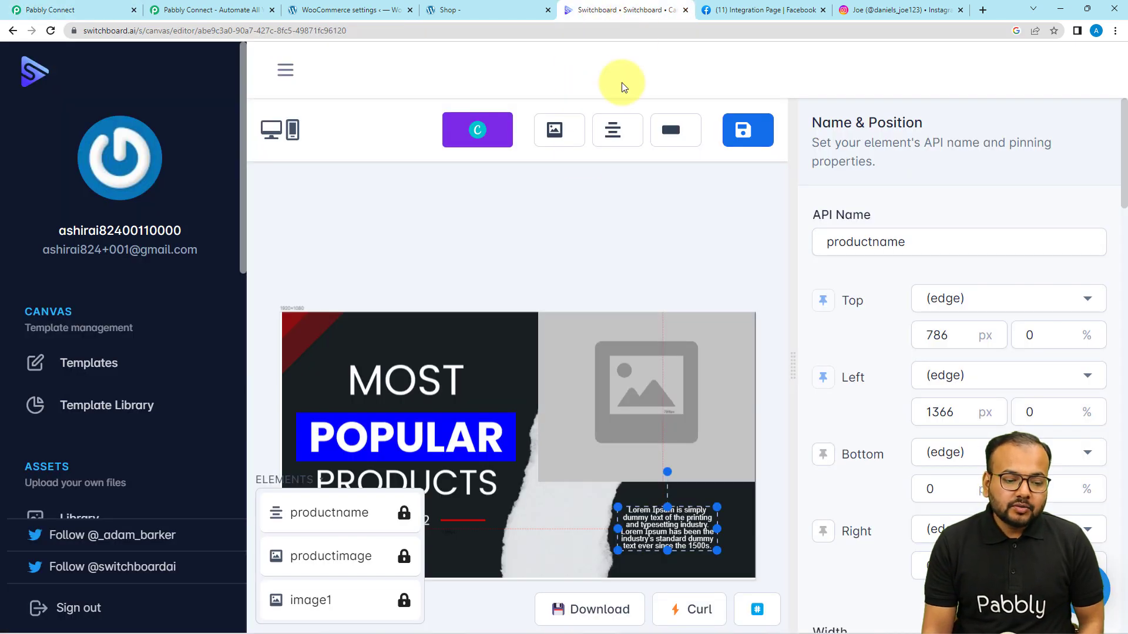
{"action": "left_click", "coordinate": [542, 210]}
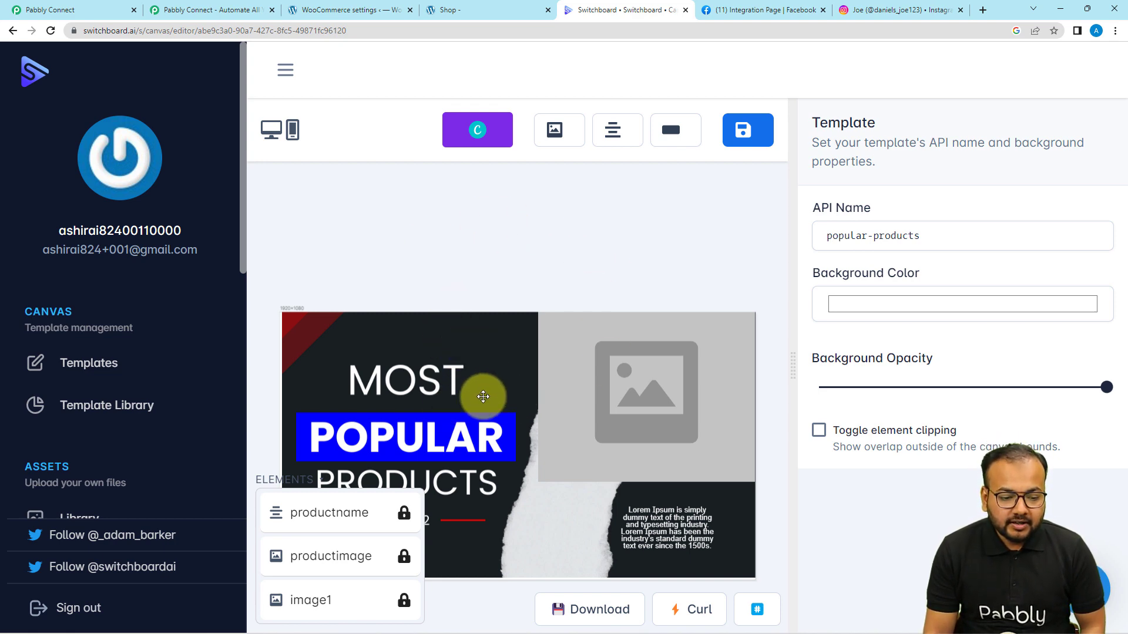
{"action": "left_click", "coordinate": [481, 396]}
{"action": "left_click", "coordinate": [579, 396]}
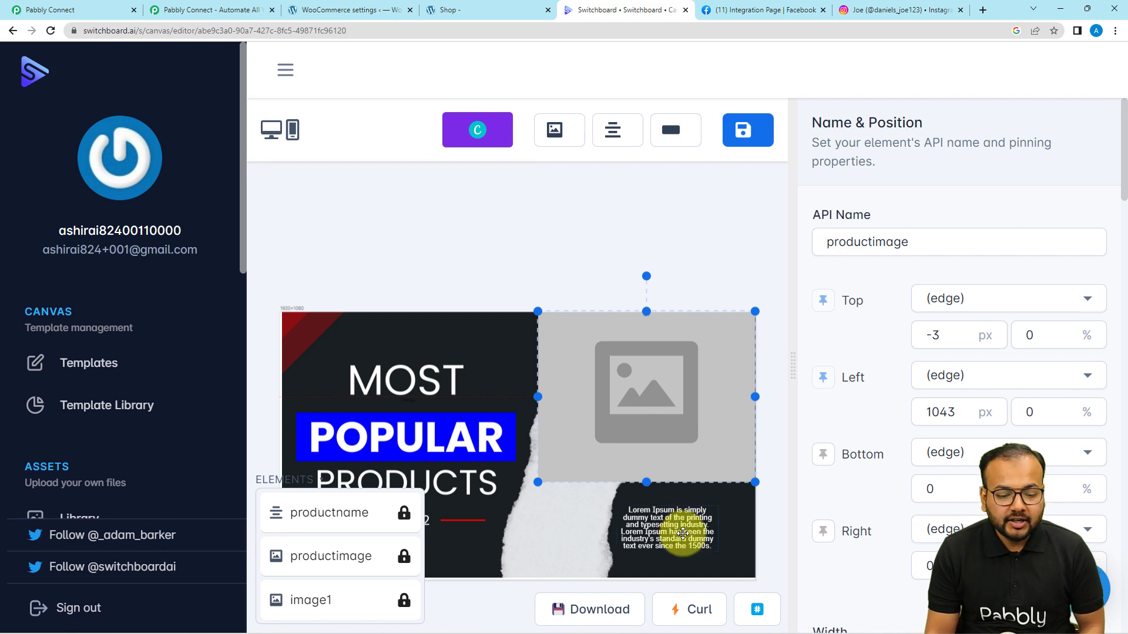
Inspect the template's productname element, and switch to Pabbly Connect to view the full Images value in the Iterator's response.
{"action": "left_click", "coordinate": [682, 533]}
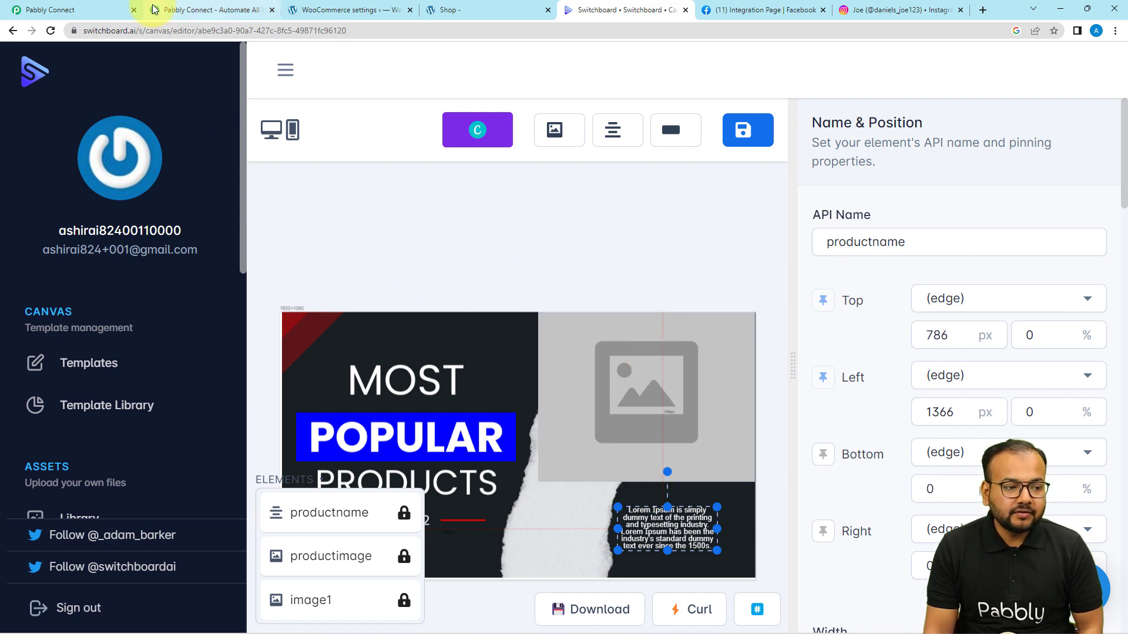
{"action": "left_click", "coordinate": [104, 13]}
{"action": "scroll", "coordinate": [273, 330], "scroll_direction": "up", "scroll_amount": 5}
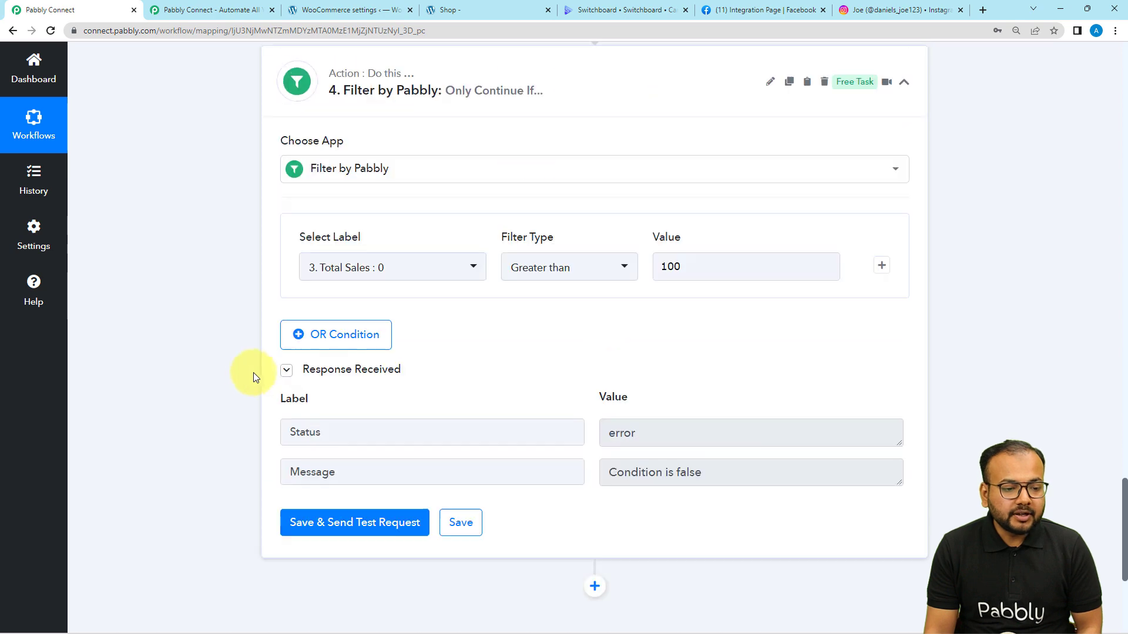
{"action": "scroll", "coordinate": [249, 373], "scroll_direction": "up", "scroll_amount": 12}
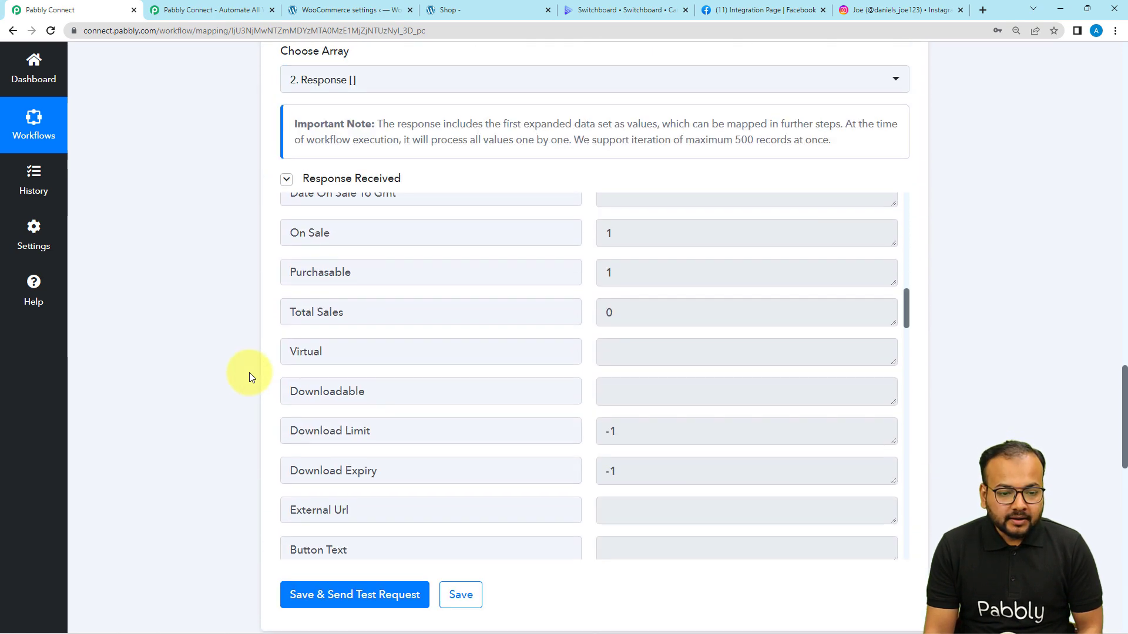
{"action": "scroll", "coordinate": [693, 399], "scroll_direction": "down", "scroll_amount": 6}
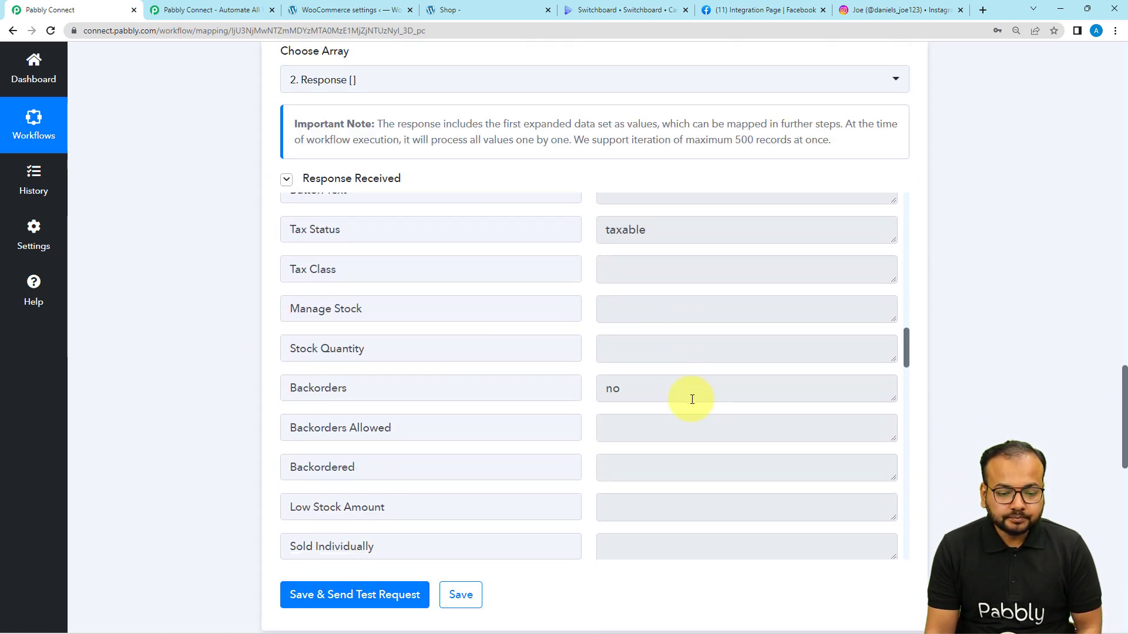
{"action": "scroll", "coordinate": [692, 400], "scroll_direction": "down", "scroll_amount": 12}
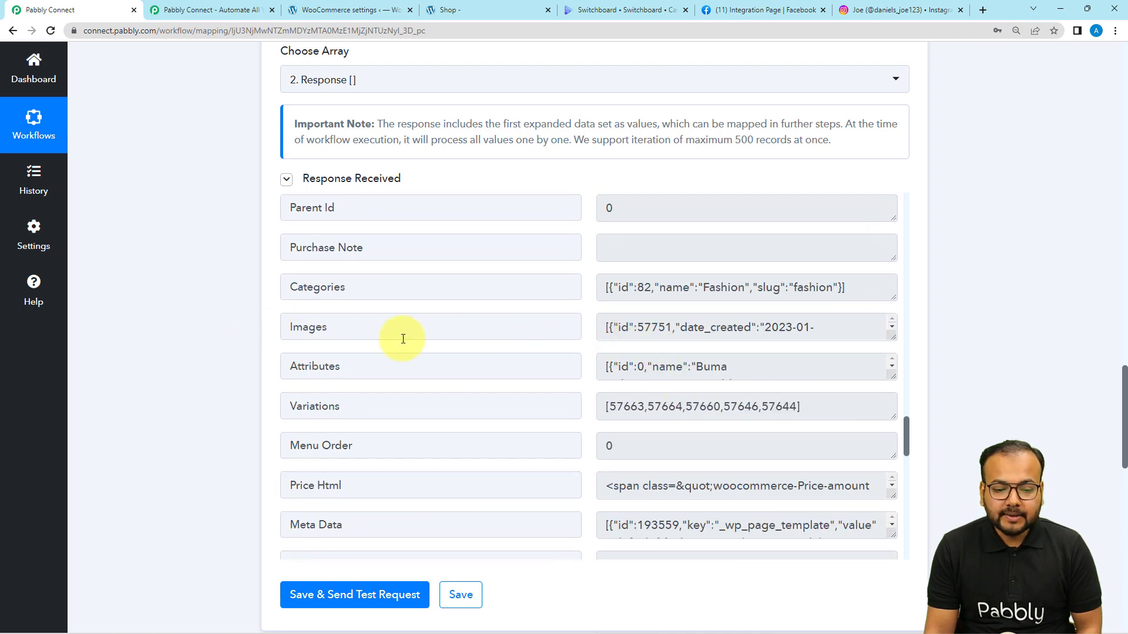
{"action": "left_click_drag", "start_coordinate": [891, 336], "coordinate": [894, 537]}
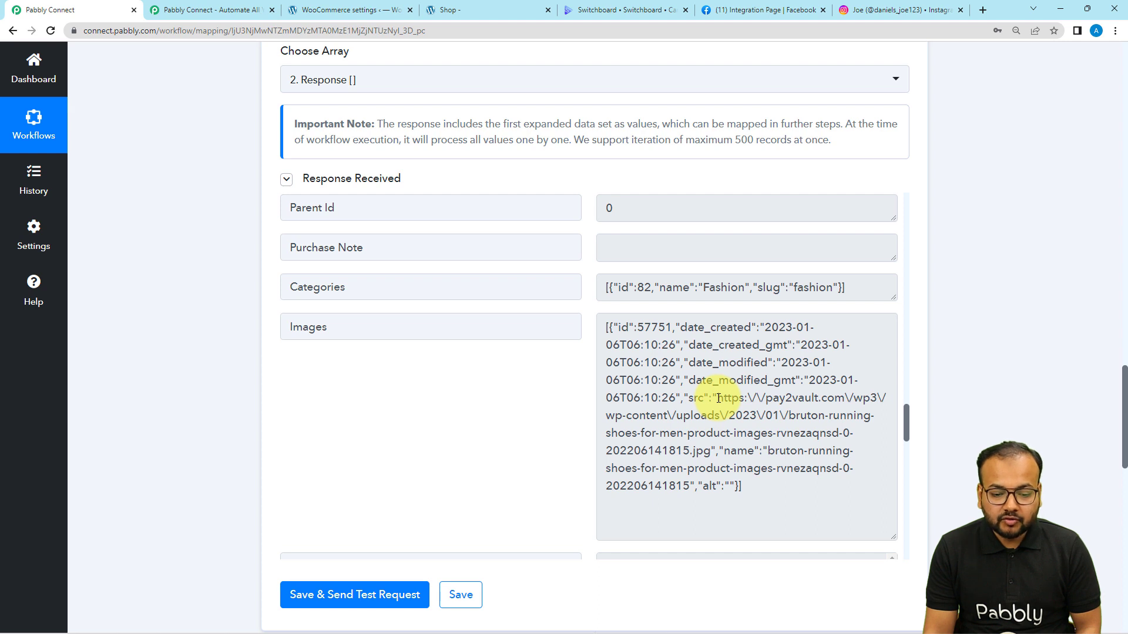
Open the src image URL from the Iterator's Images value in a new browser tab to view the product picture.
{"action": "left_click_drag", "start_coordinate": [718, 399], "coordinate": [721, 449]}
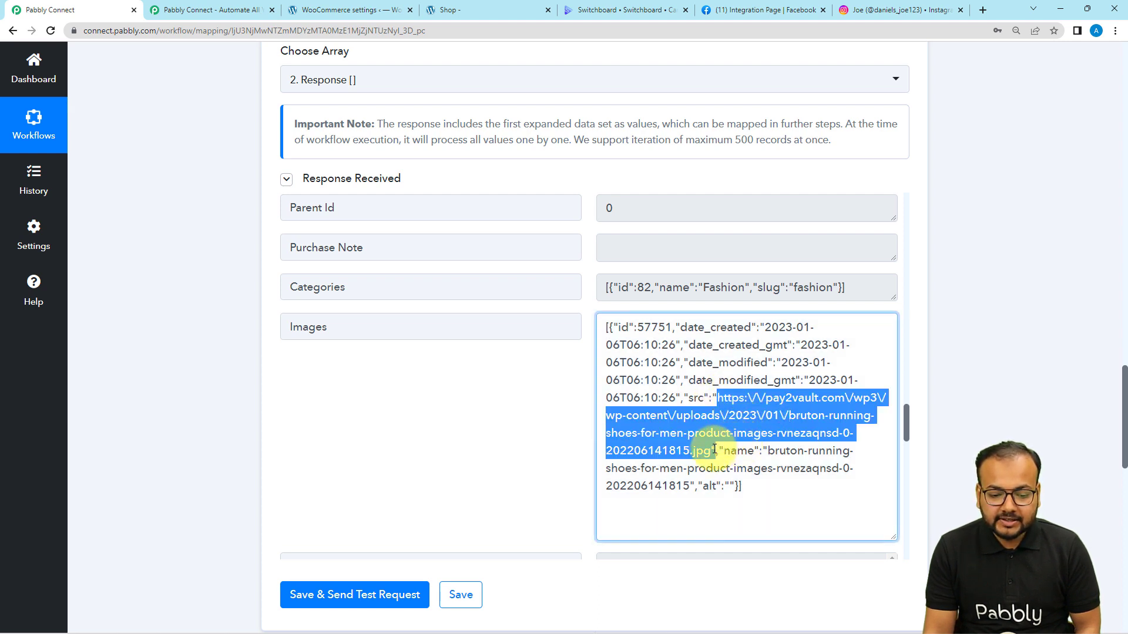
{"action": "right_click", "coordinate": [719, 424]}
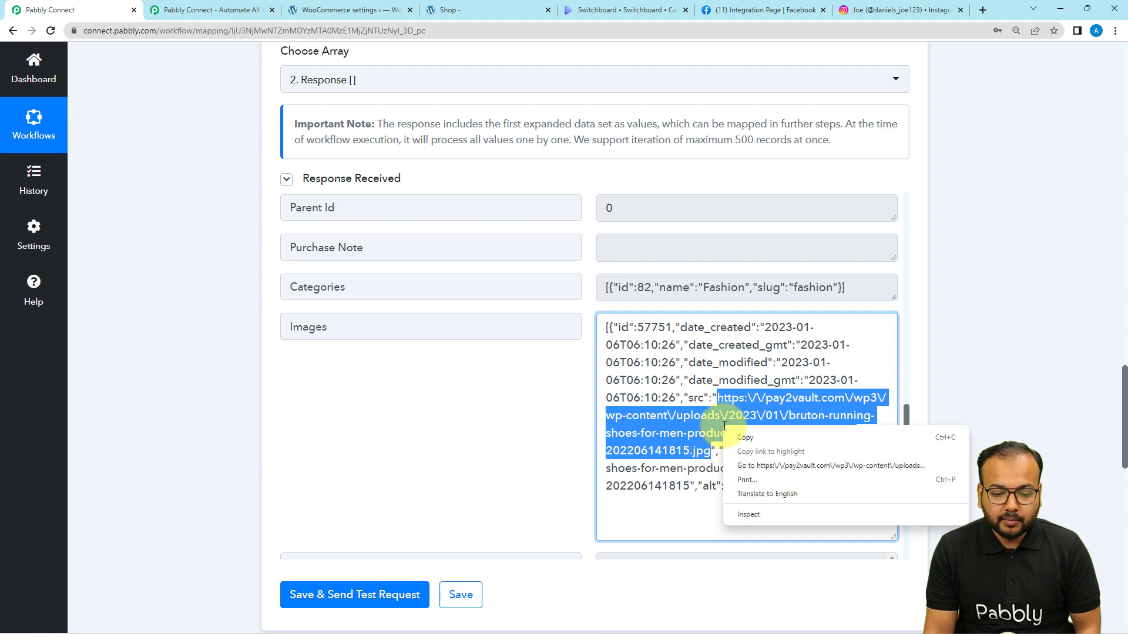
{"action": "left_click", "coordinate": [739, 467]}
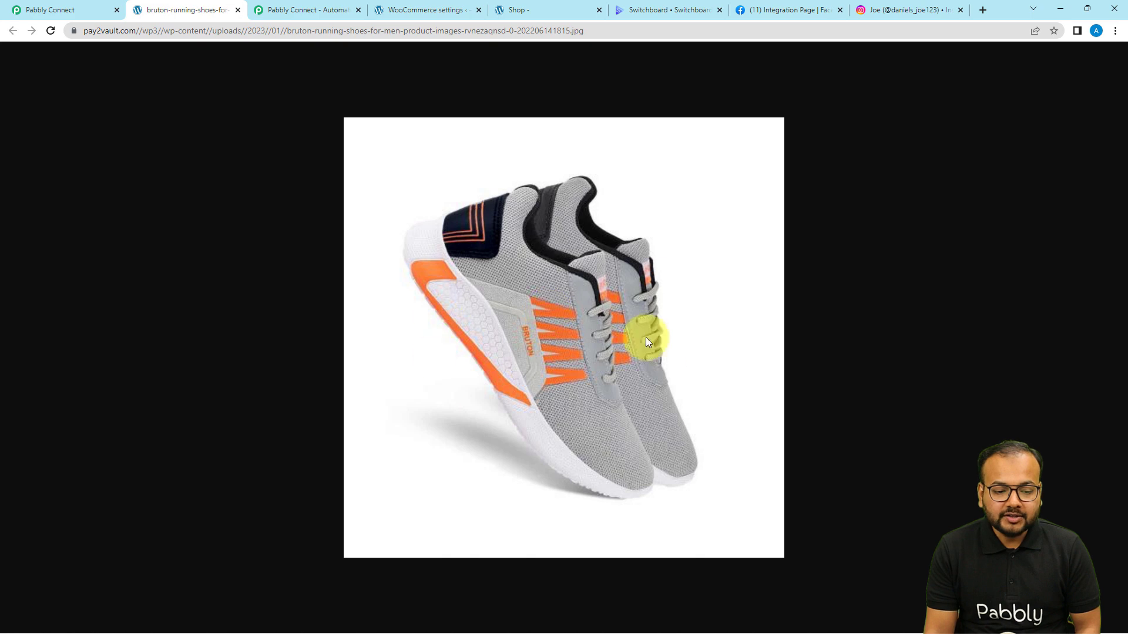
Back in the workflow, add a Text Formatter by Pabbly action after the filter with the Text Parser event and connect it.
{"action": "left_click", "coordinate": [45, 13]}
{"action": "scroll", "coordinate": [97, 263], "scroll_direction": "down", "scroll_amount": 2}
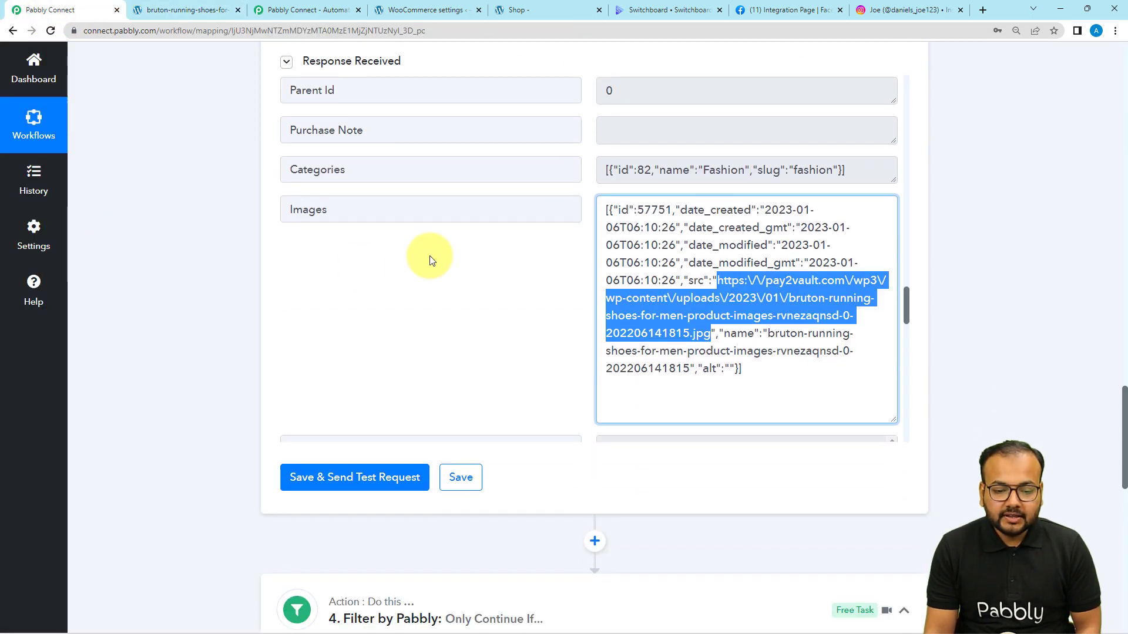
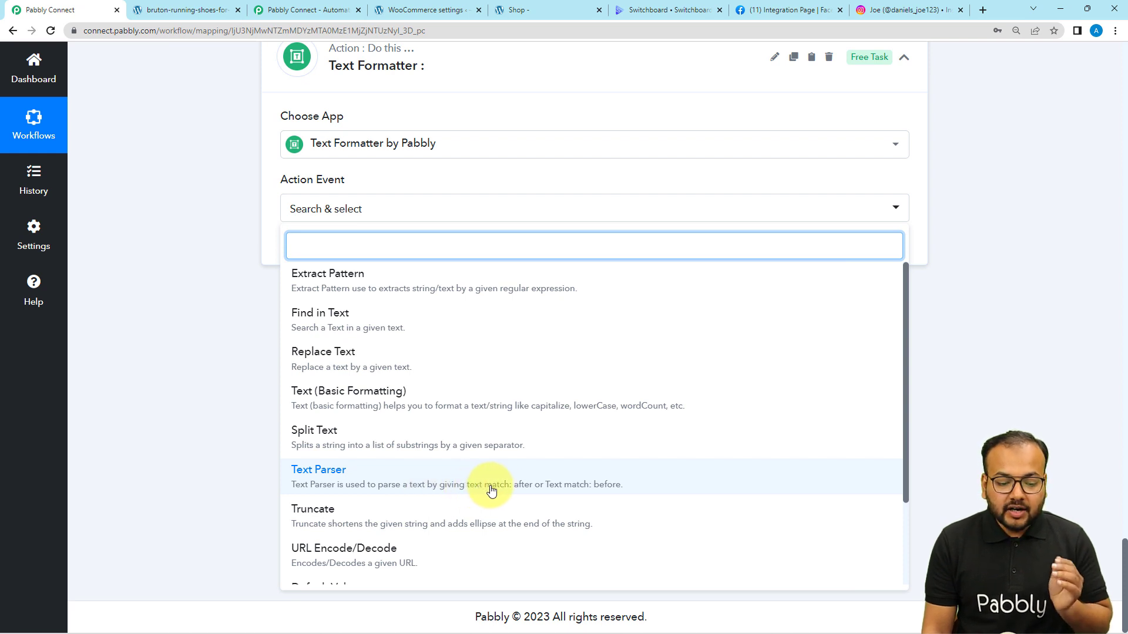
{"action": "left_click", "coordinate": [583, 486]}
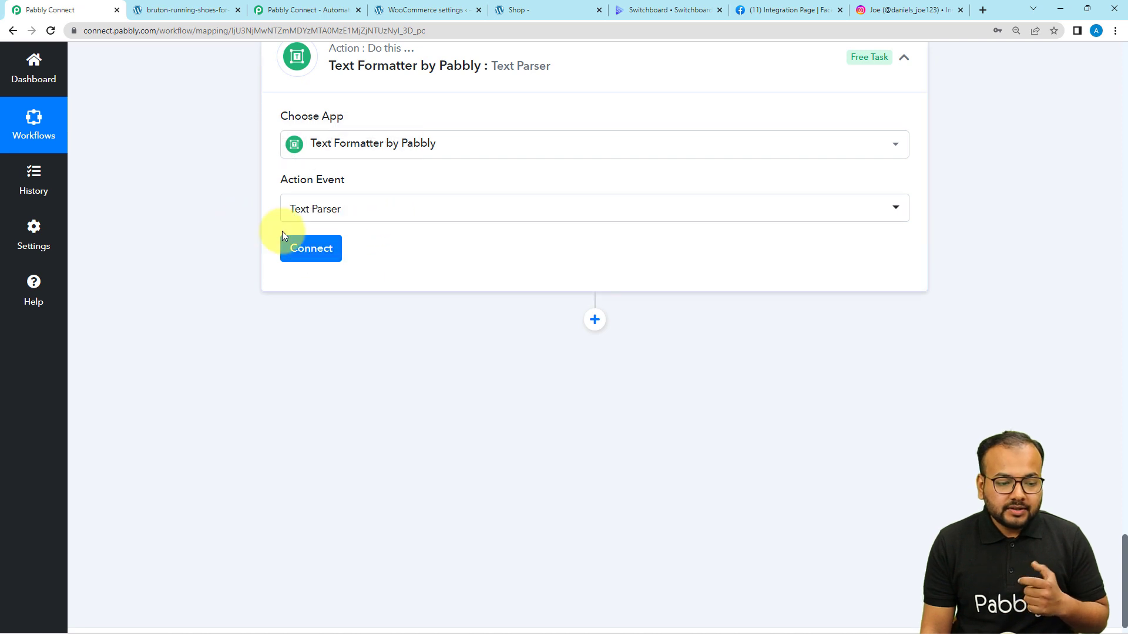
{"action": "left_click", "coordinate": [310, 250]}
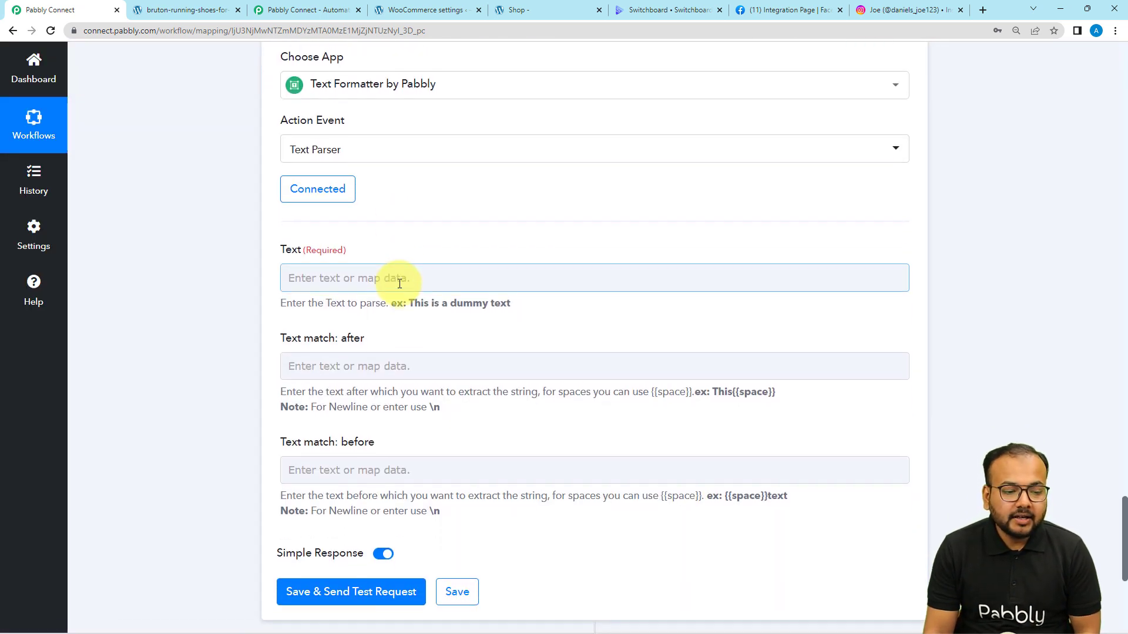
Map the Images field from Iterator by Pabbly into the Text Parser's required Text field.
{"action": "scroll", "coordinate": [376, 276], "scroll_direction": "down", "scroll_amount": 1}
{"action": "left_click", "coordinate": [311, 229]}
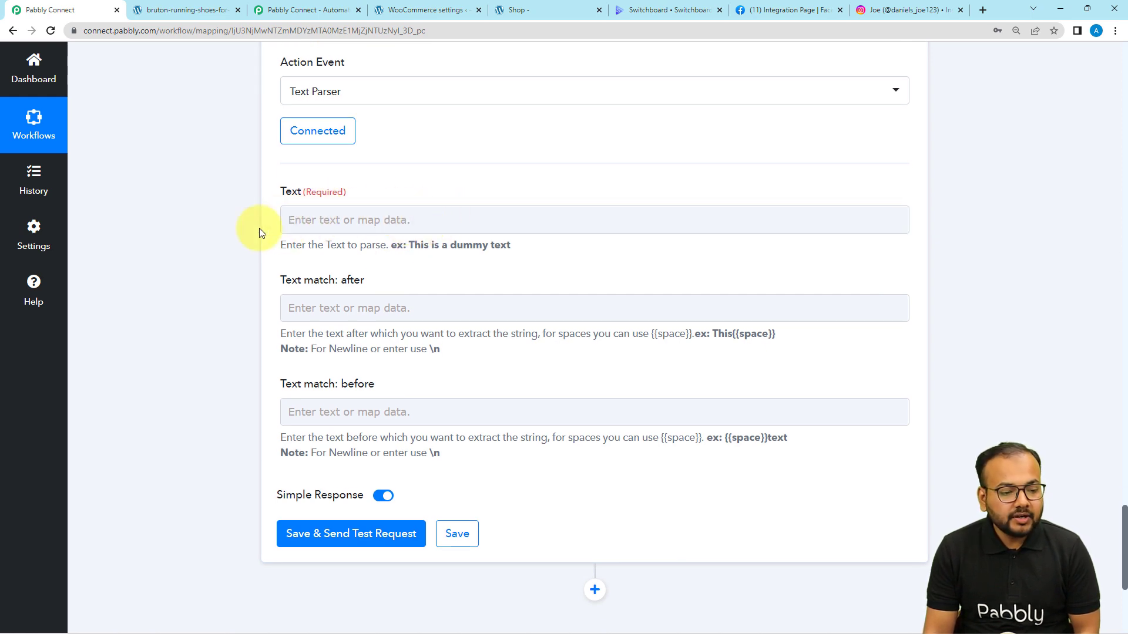
{"action": "scroll", "coordinate": [259, 228], "scroll_direction": "up", "scroll_amount": 8}
{"action": "scroll", "coordinate": [259, 228], "scroll_direction": "up", "scroll_amount": 15}
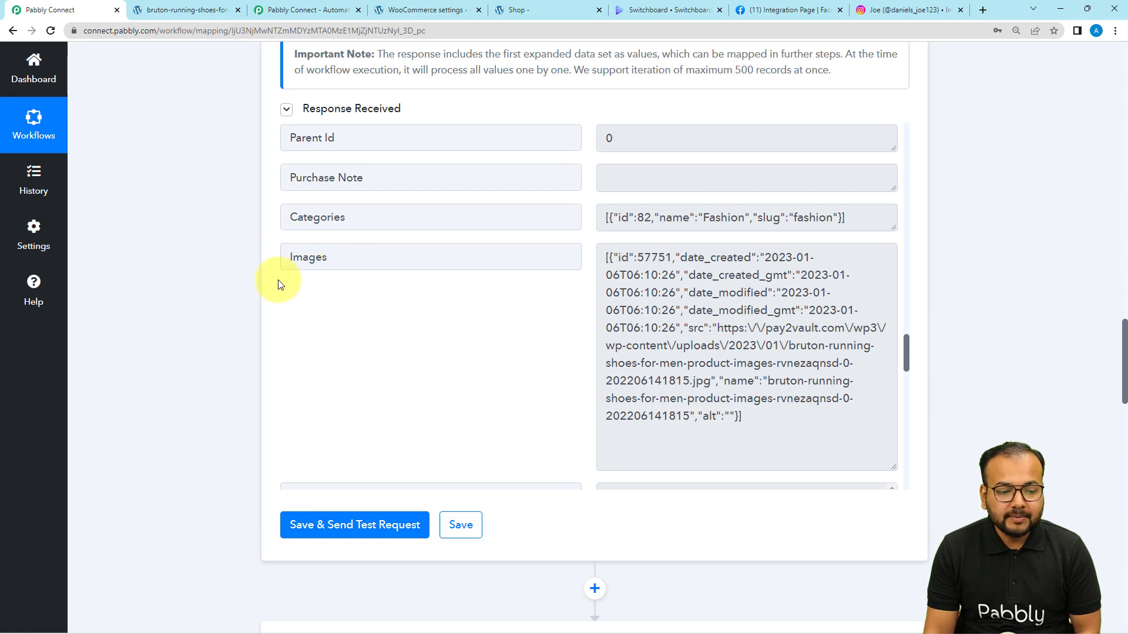
{"action": "scroll", "coordinate": [247, 301], "scroll_direction": "down", "scroll_amount": 19}
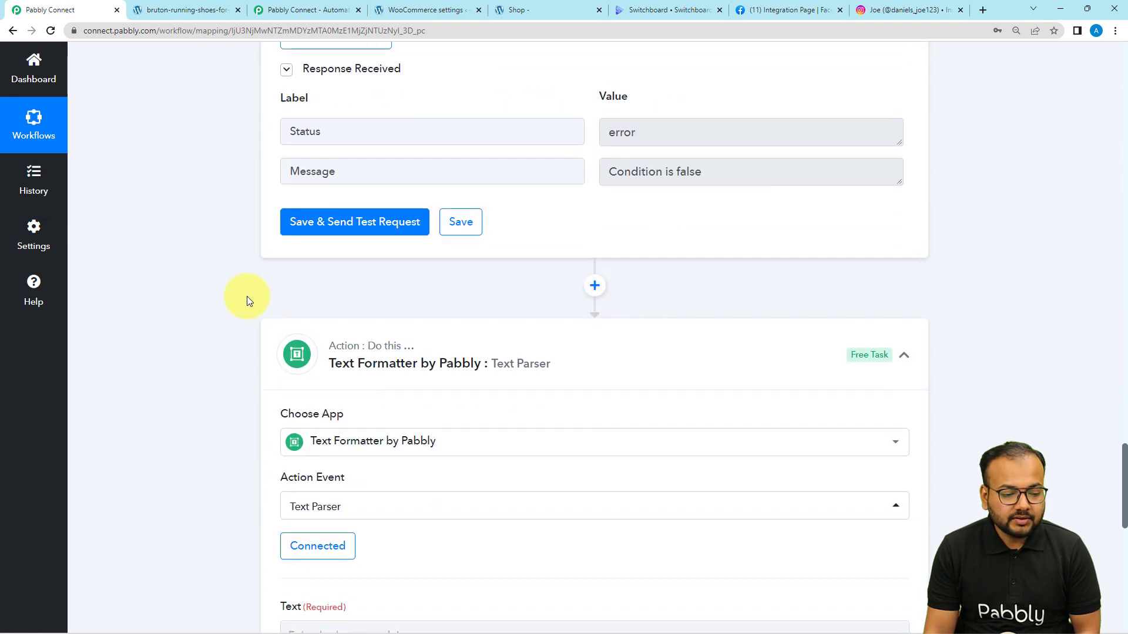
{"action": "scroll", "coordinate": [247, 296], "scroll_direction": "down", "scroll_amount": 4}
{"action": "left_click", "coordinate": [328, 220]}
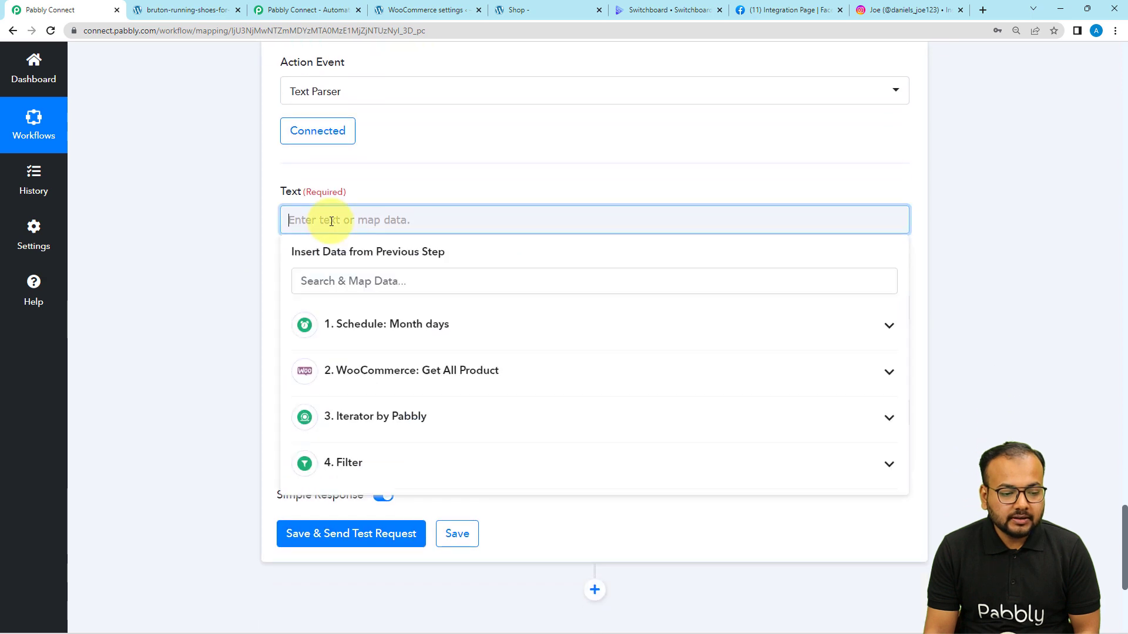
{"action": "scroll", "coordinate": [329, 221], "scroll_direction": "down", "scroll_amount": 2}
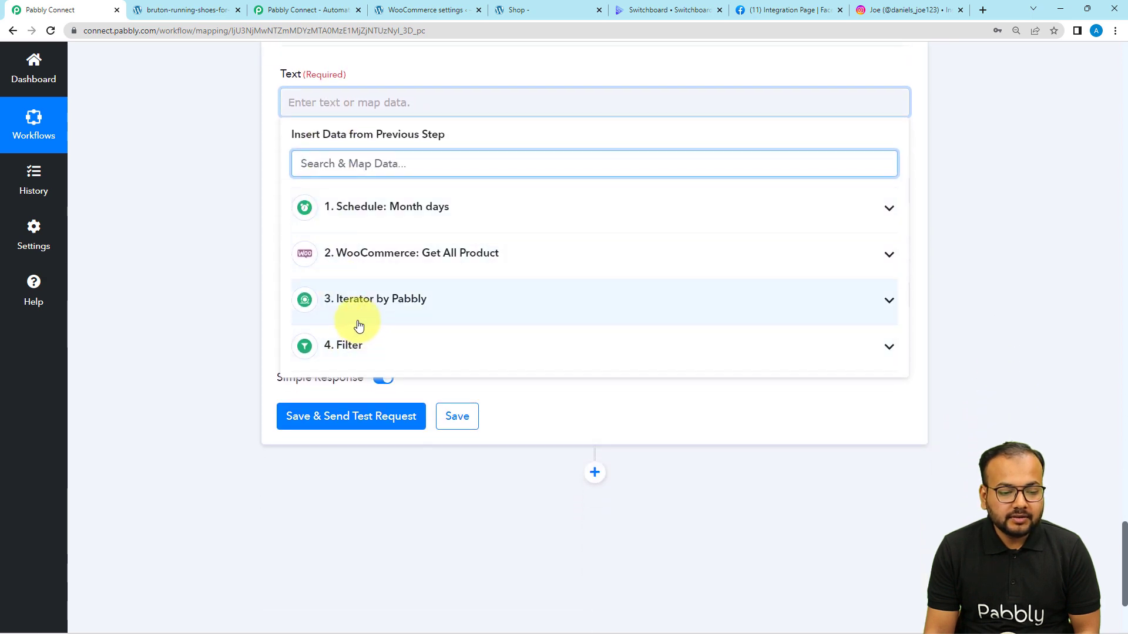
{"action": "left_click", "coordinate": [359, 323]}
{"action": "scroll", "coordinate": [390, 470], "scroll_direction": "down", "scroll_amount": 6}
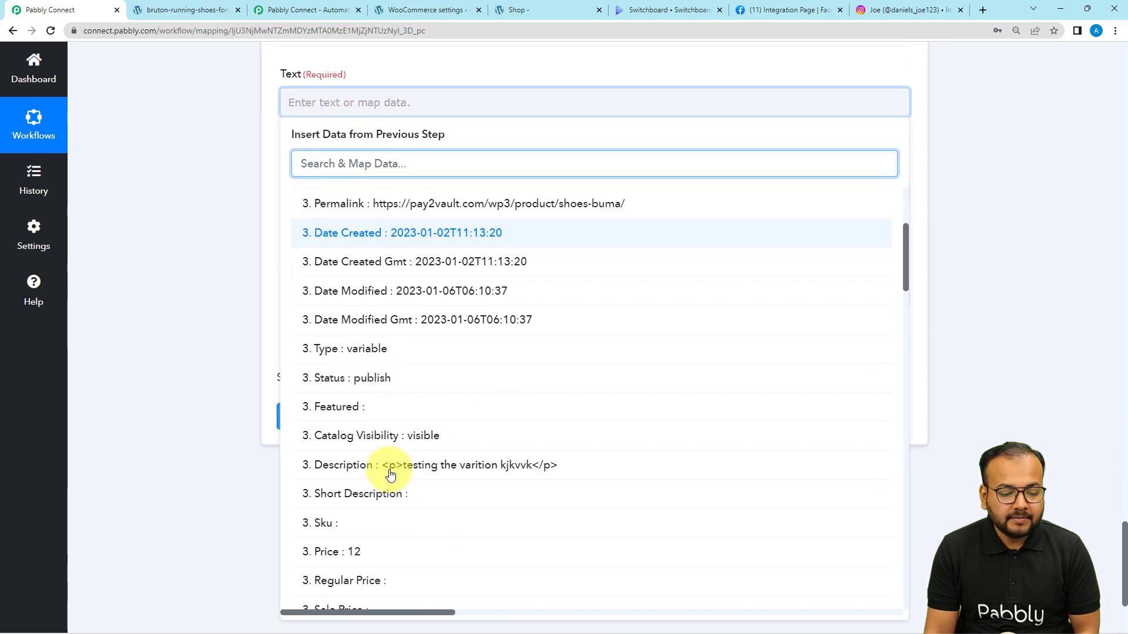
{"action": "scroll", "coordinate": [391, 473], "scroll_direction": "down", "scroll_amount": 7}
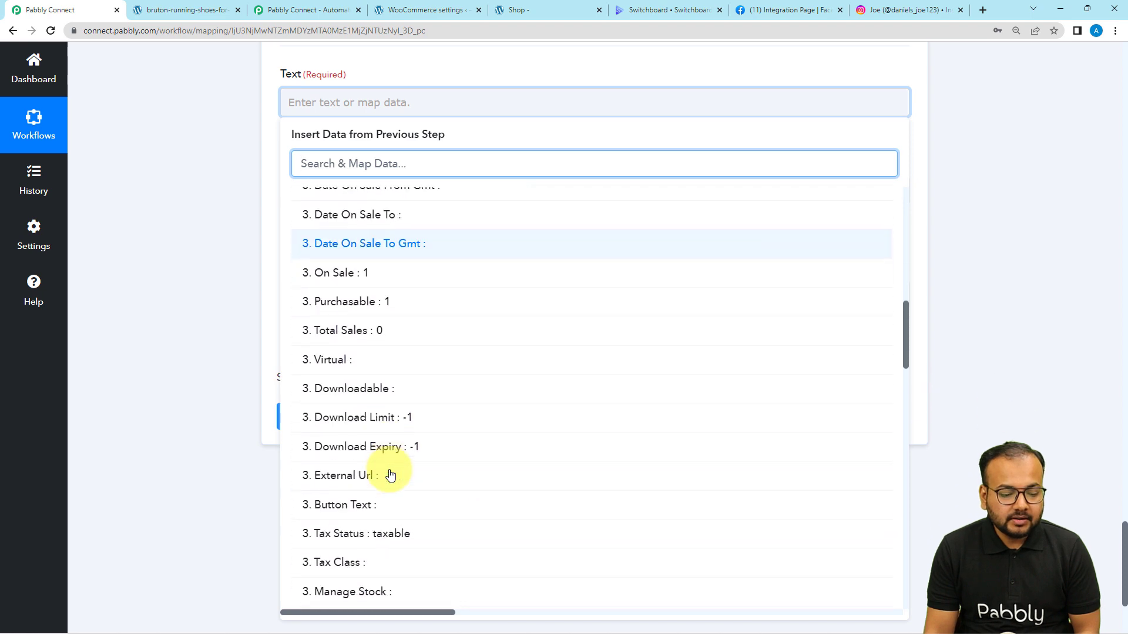
{"action": "scroll", "coordinate": [391, 475], "scroll_direction": "down", "scroll_amount": 8}
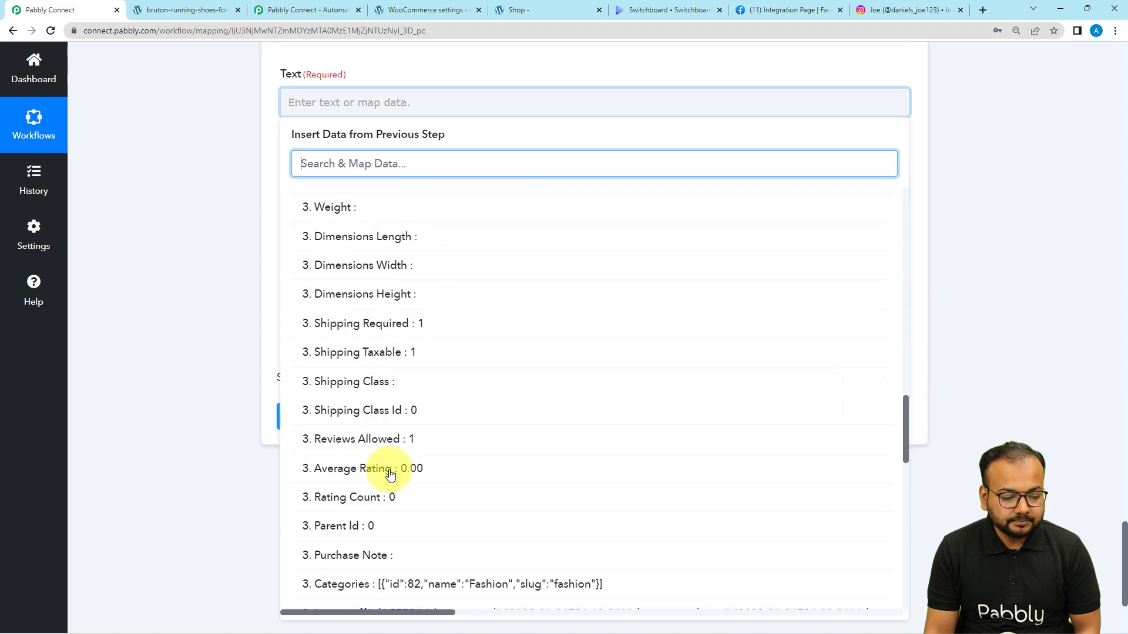
{"action": "left_click", "coordinate": [379, 442]}
{"action": "left_click", "coordinate": [187, 307]}
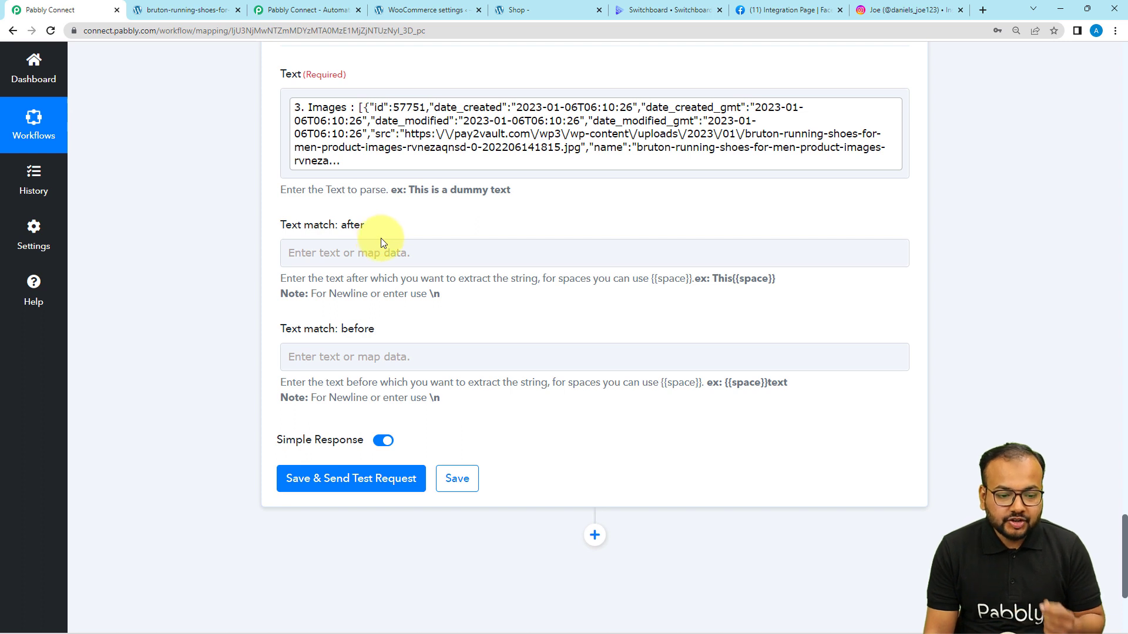
Set the Text Parser's Text match: after to src":" and Text match: before to a single double-quote character.
{"action": "left_click", "coordinate": [349, 259]}
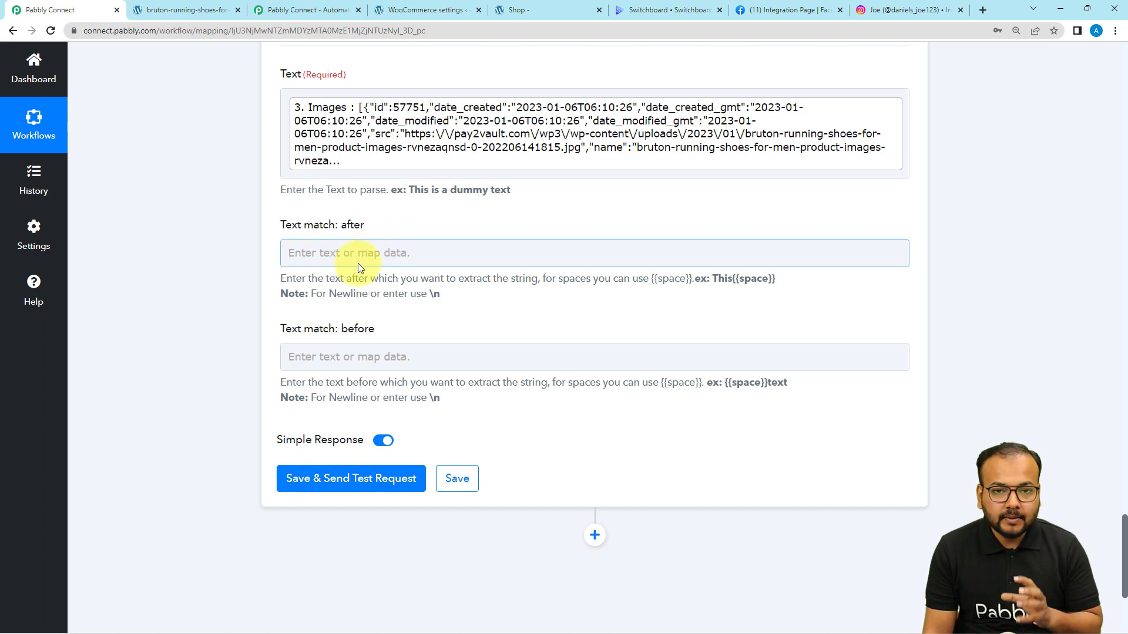
{"action": "left_click", "coordinate": [573, 148]}
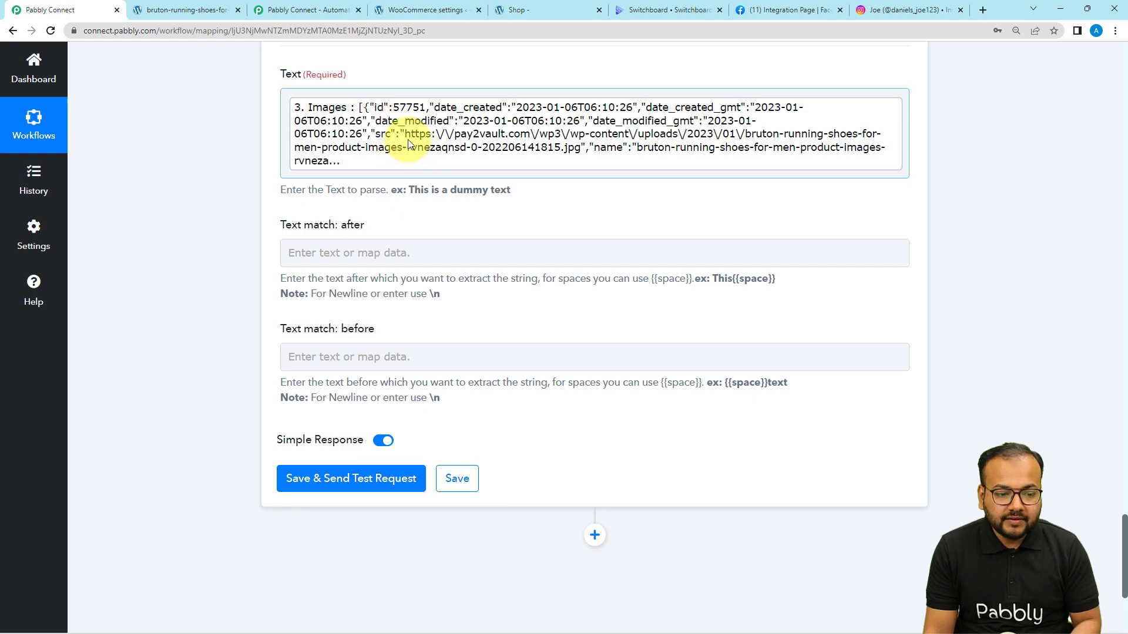
{"action": "left_click", "coordinate": [364, 252]}
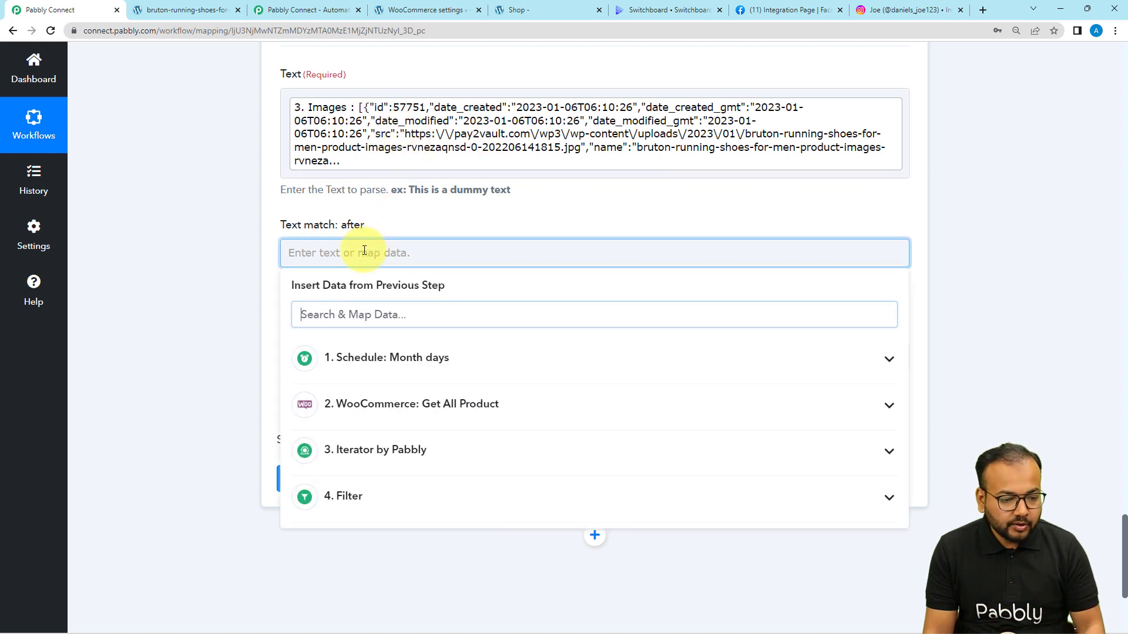
{"action": "left_click", "coordinate": [364, 251]}
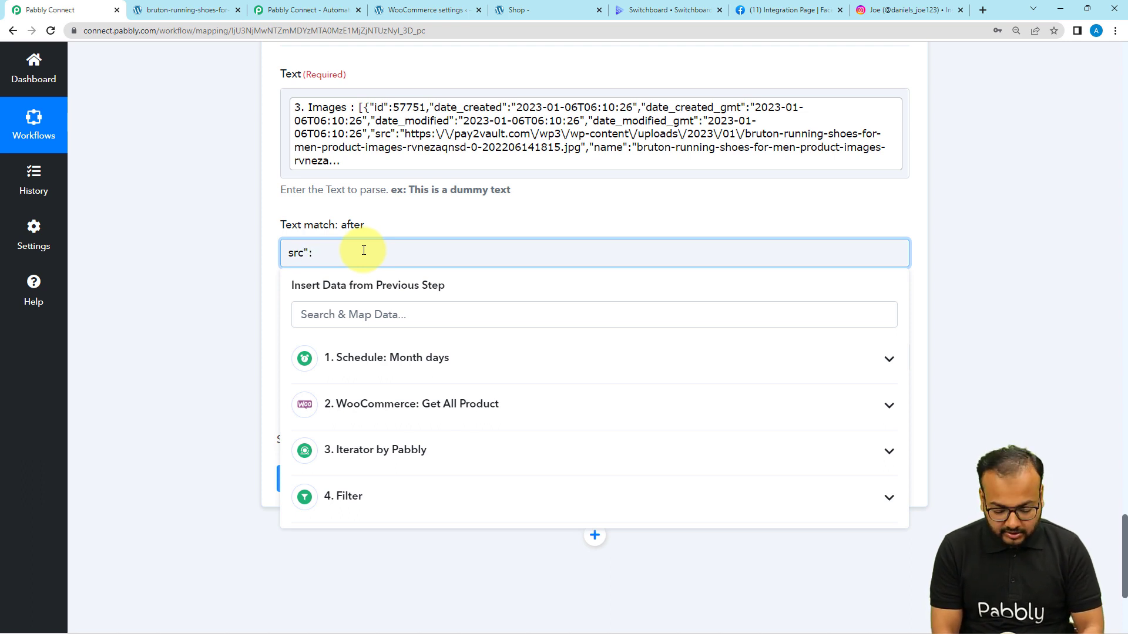
{"action": "left_click", "coordinate": [385, 216]}
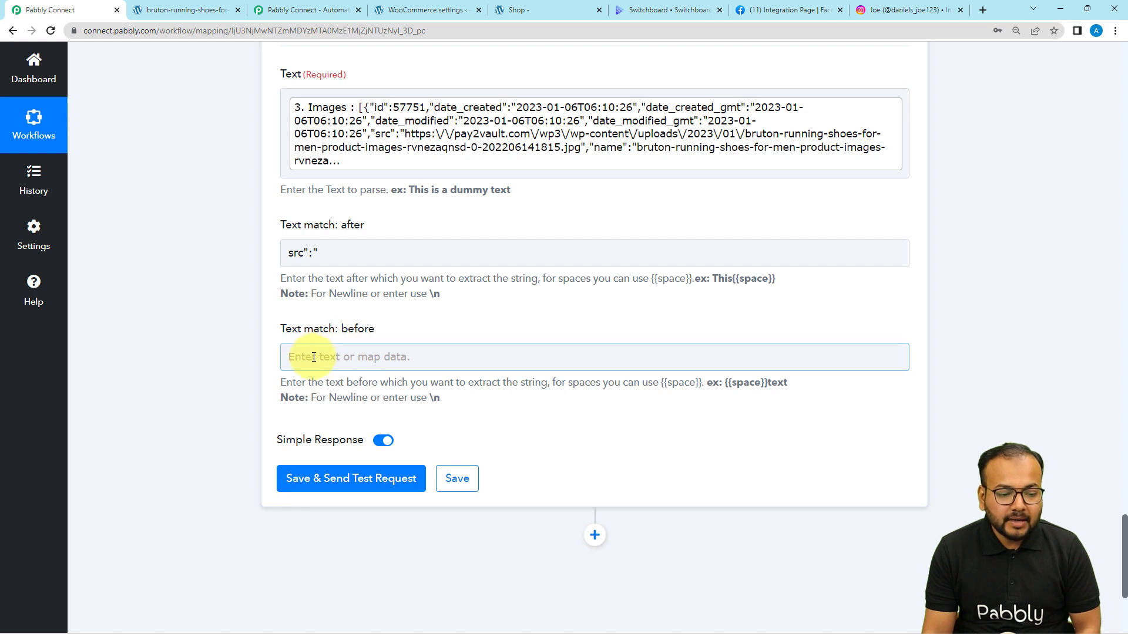
{"action": "left_click", "coordinate": [356, 362]}
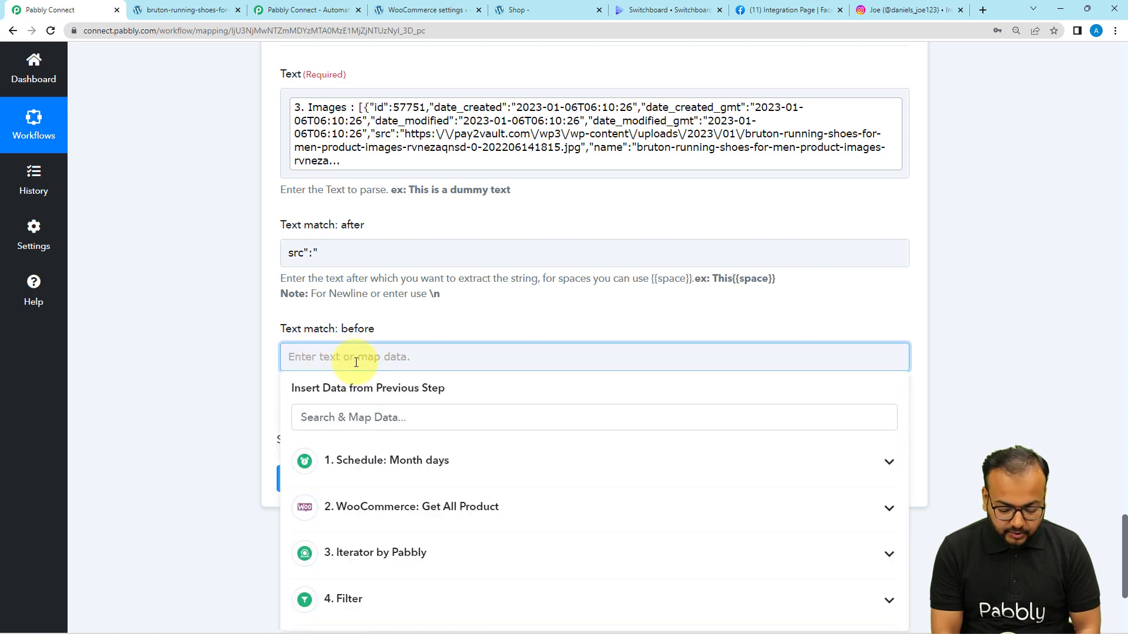
{"action": "type", "text": "\""}
{"action": "left_click", "coordinate": [371, 311]}
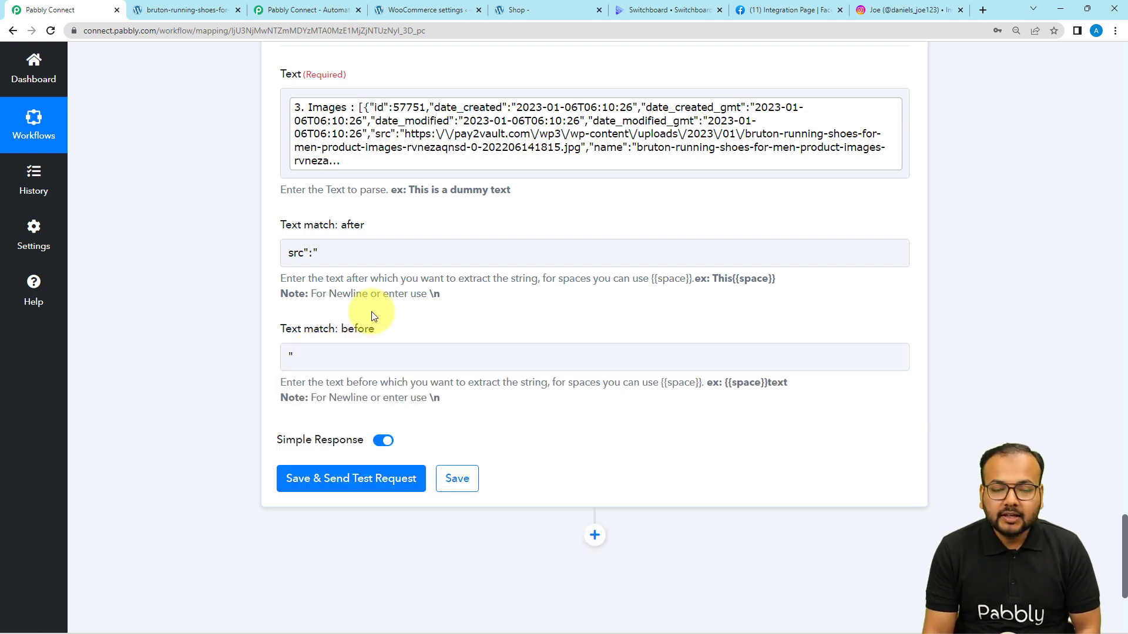
Save the Text Parser action with a test request and view the full Result value in its response.
{"action": "scroll", "coordinate": [372, 311], "scroll_direction": "down", "scroll_amount": 2}
{"action": "left_click", "coordinate": [300, 365]}
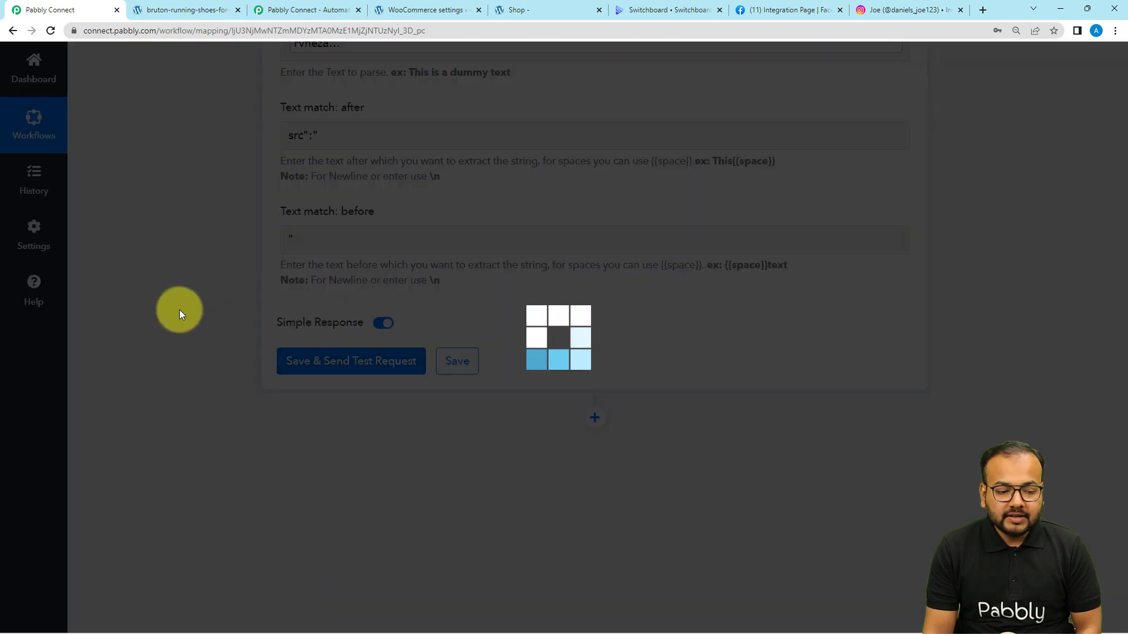
{"action": "scroll", "coordinate": [383, 338], "scroll_direction": "down", "scroll_amount": 2}
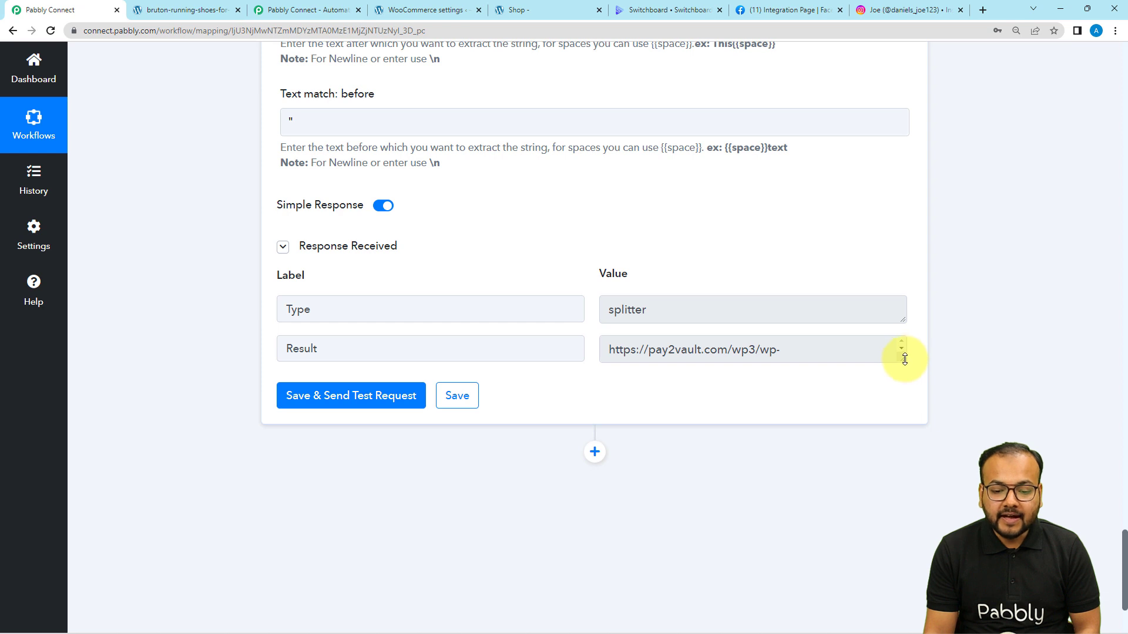
{"action": "left_click_drag", "start_coordinate": [905, 360], "coordinate": [907, 502]}
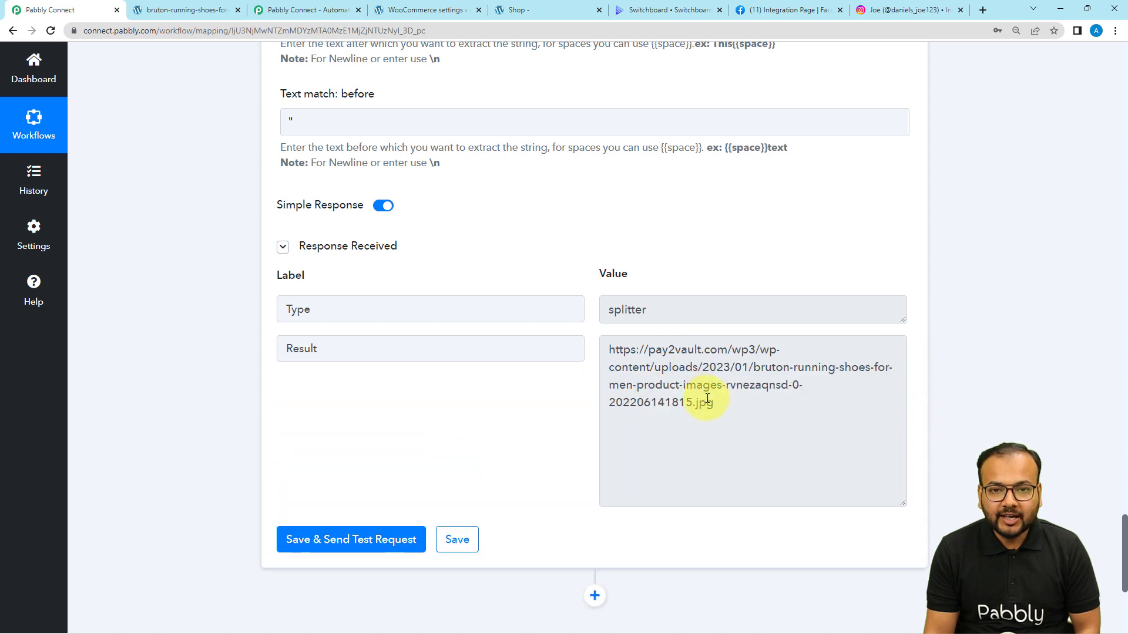
{"action": "scroll", "coordinate": [587, 391], "scroll_direction": "down", "scroll_amount": 5}
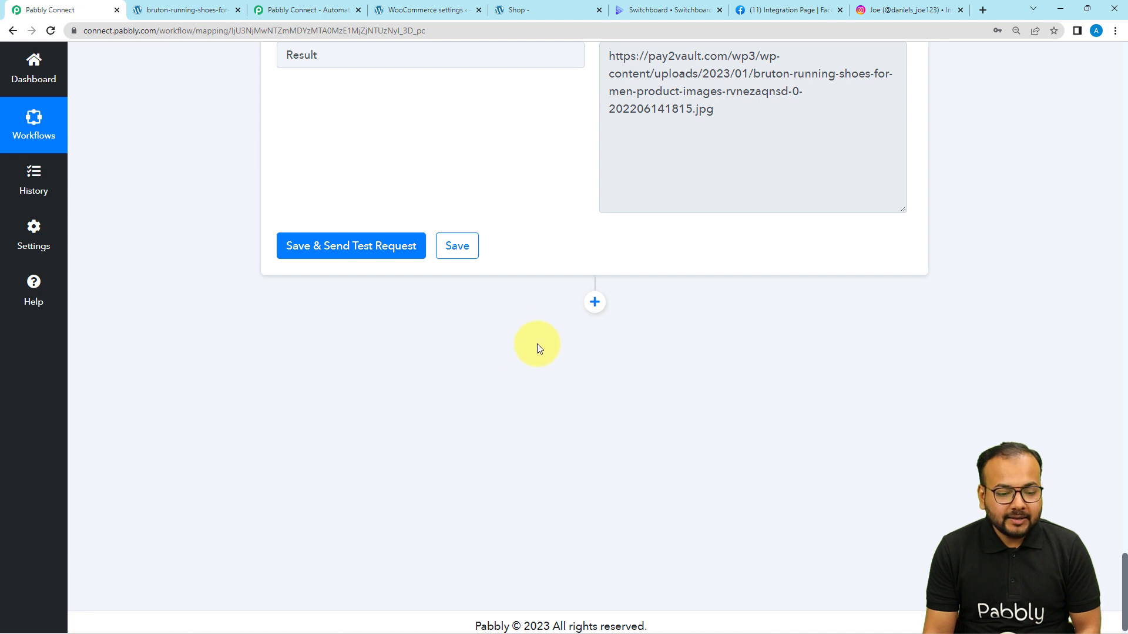
Add a Switchboard Canvas action after the Text Parser with the Create Image(s) event.
{"action": "left_click", "coordinate": [592, 303]}
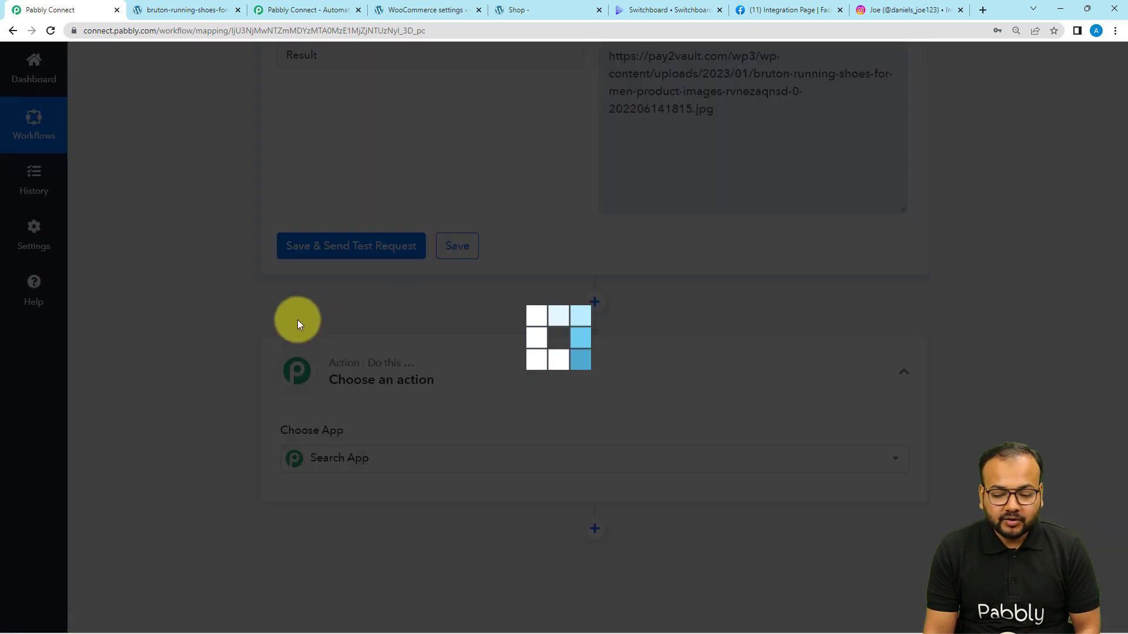
{"action": "scroll", "coordinate": [329, 317], "scroll_direction": "down", "scroll_amount": 1}
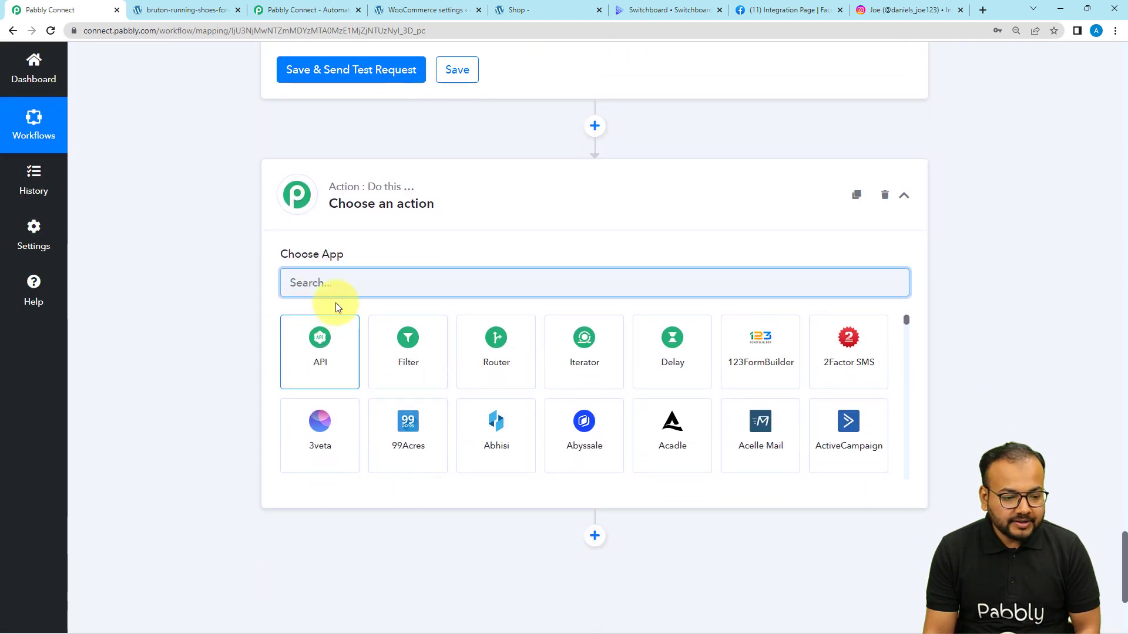
{"action": "type", "text": "sw"}
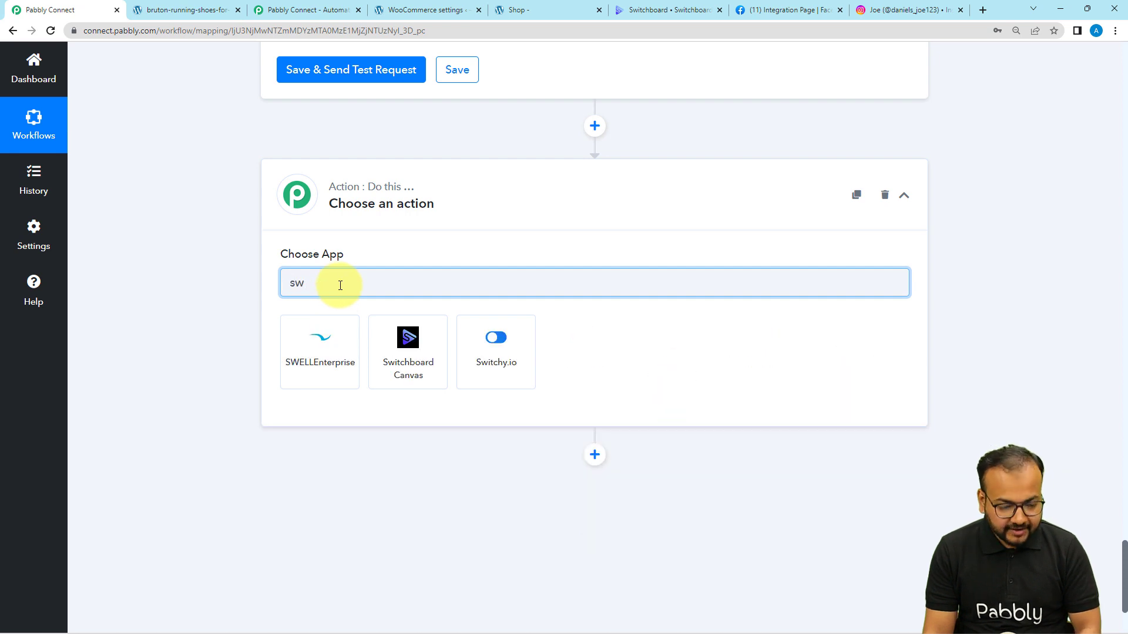
{"action": "left_click", "coordinate": [408, 339]}
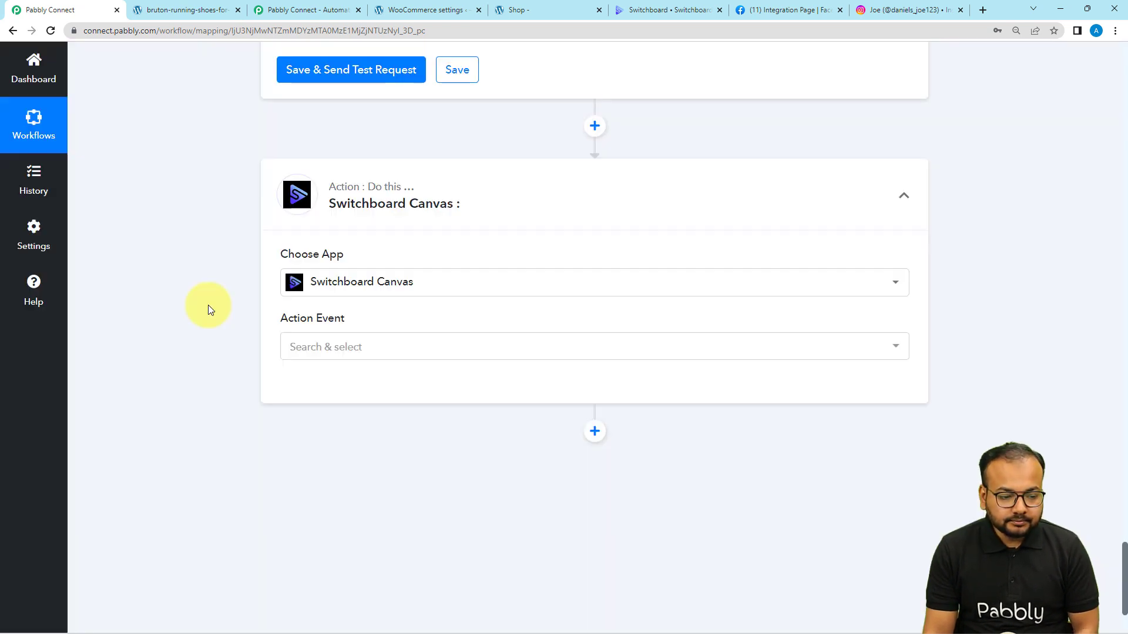
{"action": "scroll", "coordinate": [247, 311], "scroll_direction": "down", "scroll_amount": 2}
{"action": "left_click", "coordinate": [361, 210]}
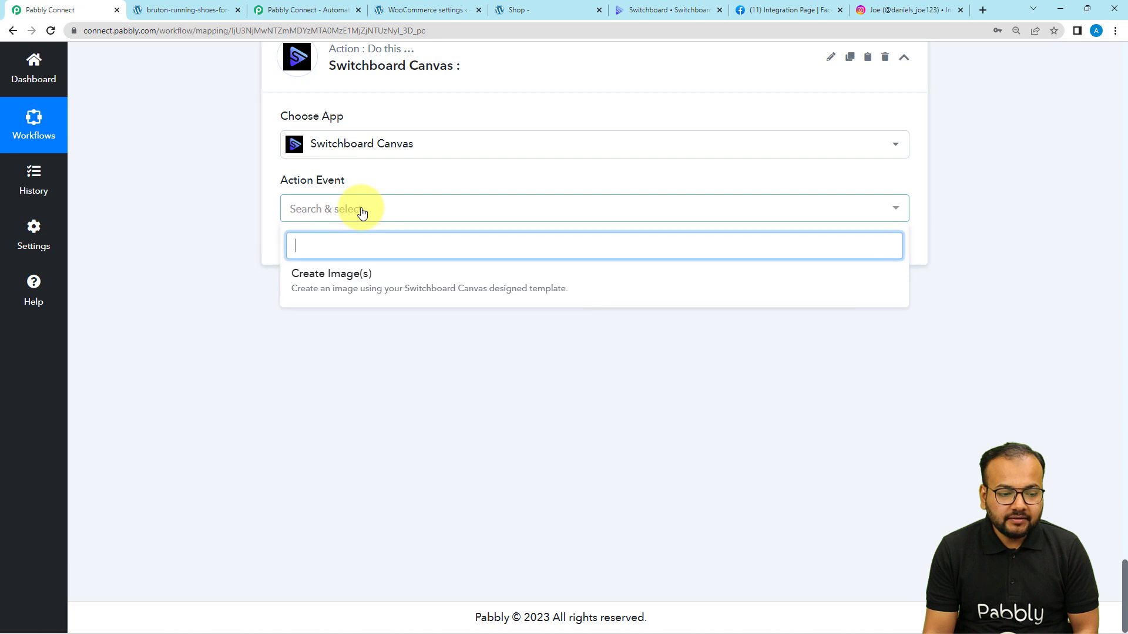
{"action": "left_click", "coordinate": [347, 287]}
Start adding a new Switchboard Canvas connection and copy the POST API key from Switchboard's Templates page.
{"action": "left_click", "coordinate": [312, 248]}
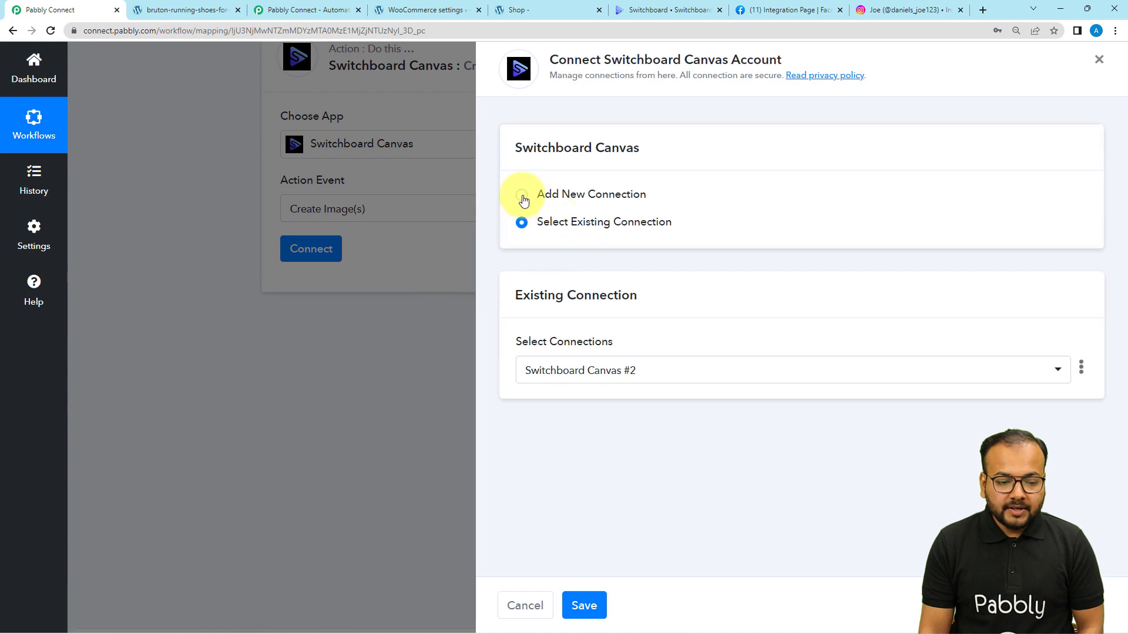
{"action": "left_click", "coordinate": [521, 197]}
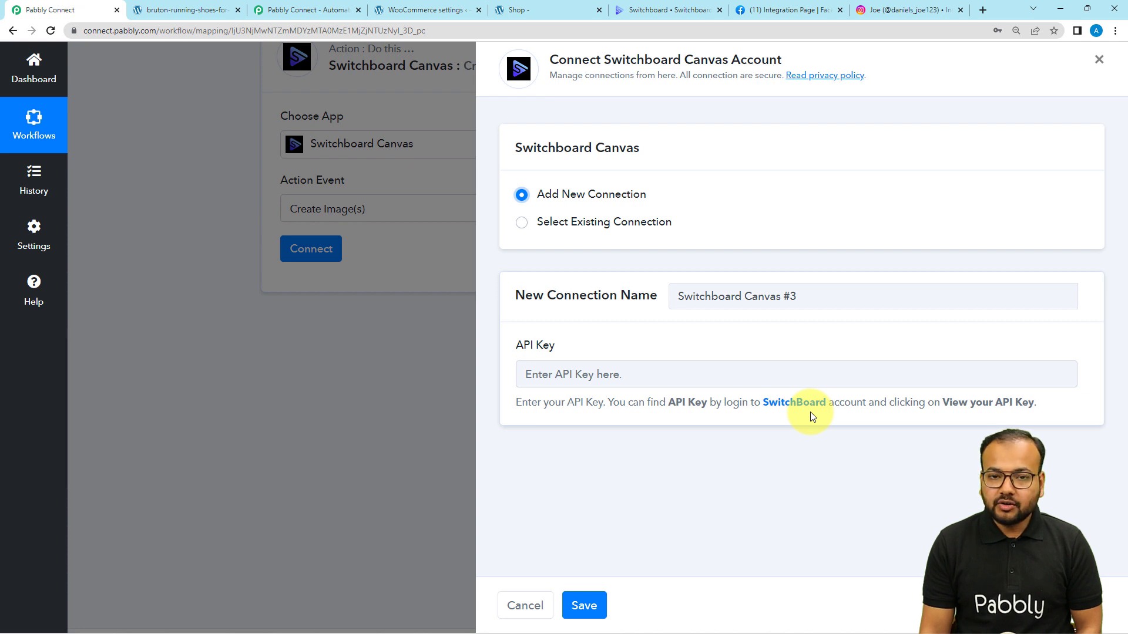
{"action": "left_click", "coordinate": [650, 13]}
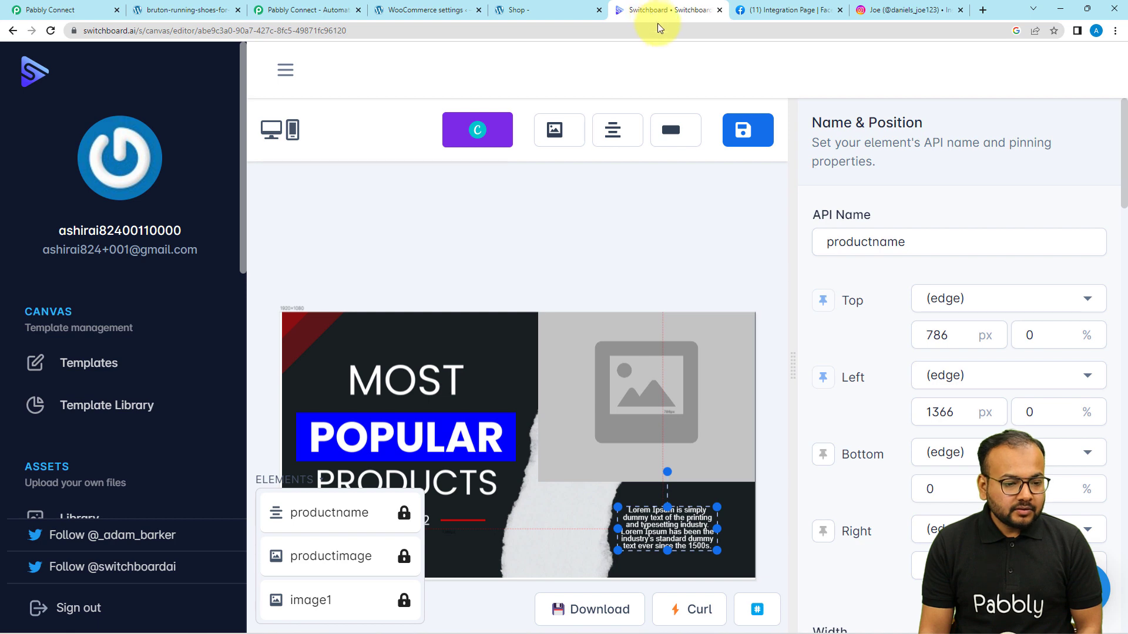
{"action": "left_click", "coordinate": [85, 348]}
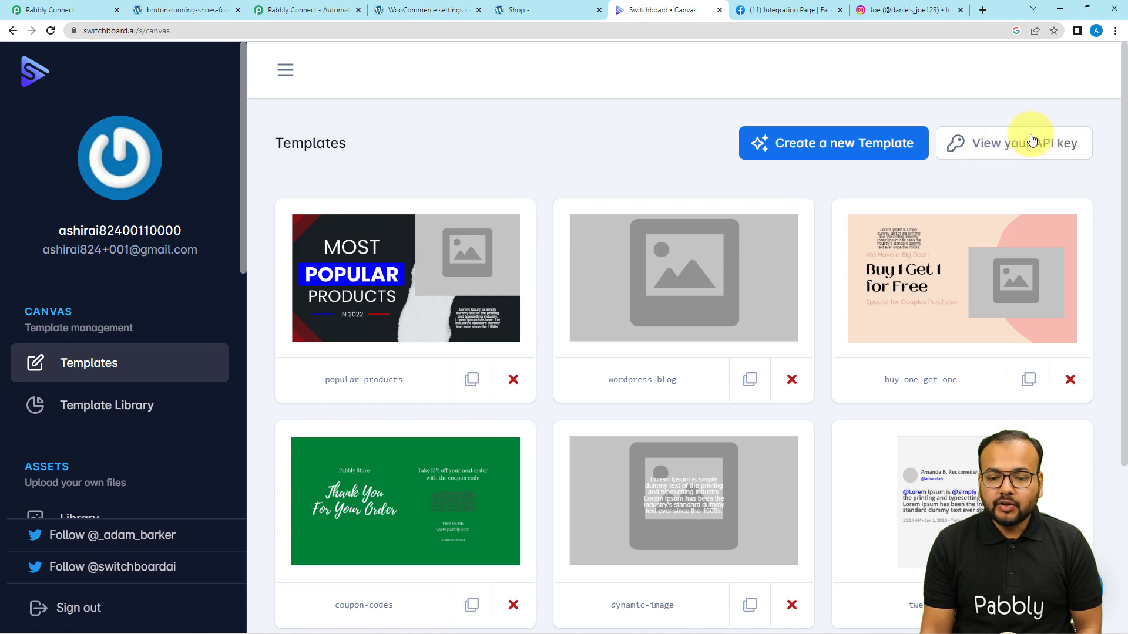
{"action": "left_click", "coordinate": [992, 147]}
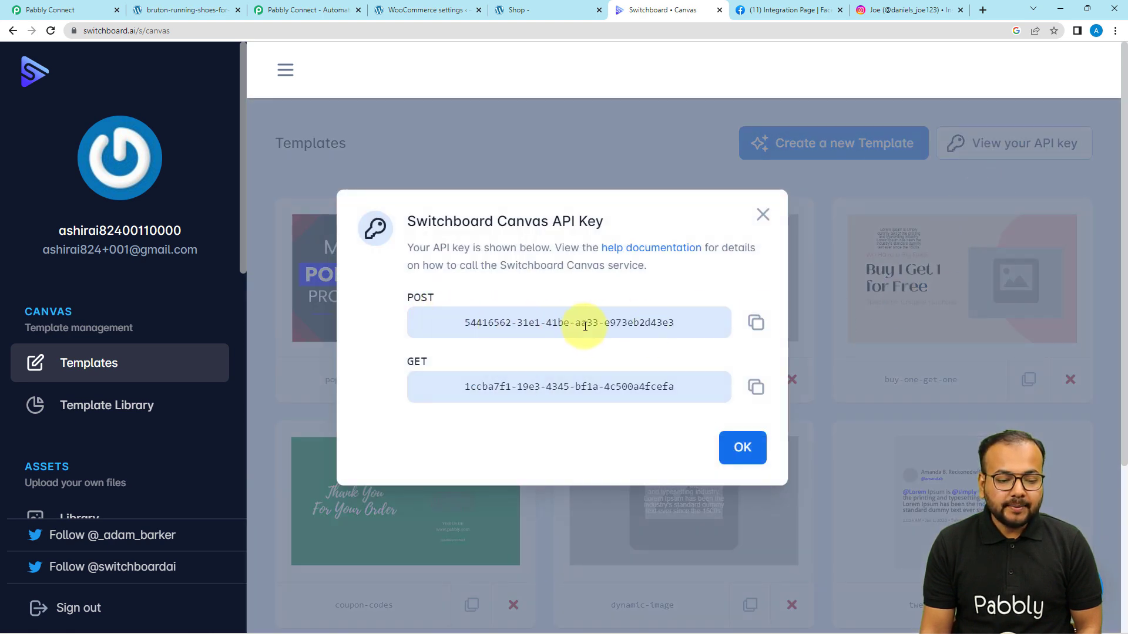
{"action": "left_click", "coordinate": [757, 329]}
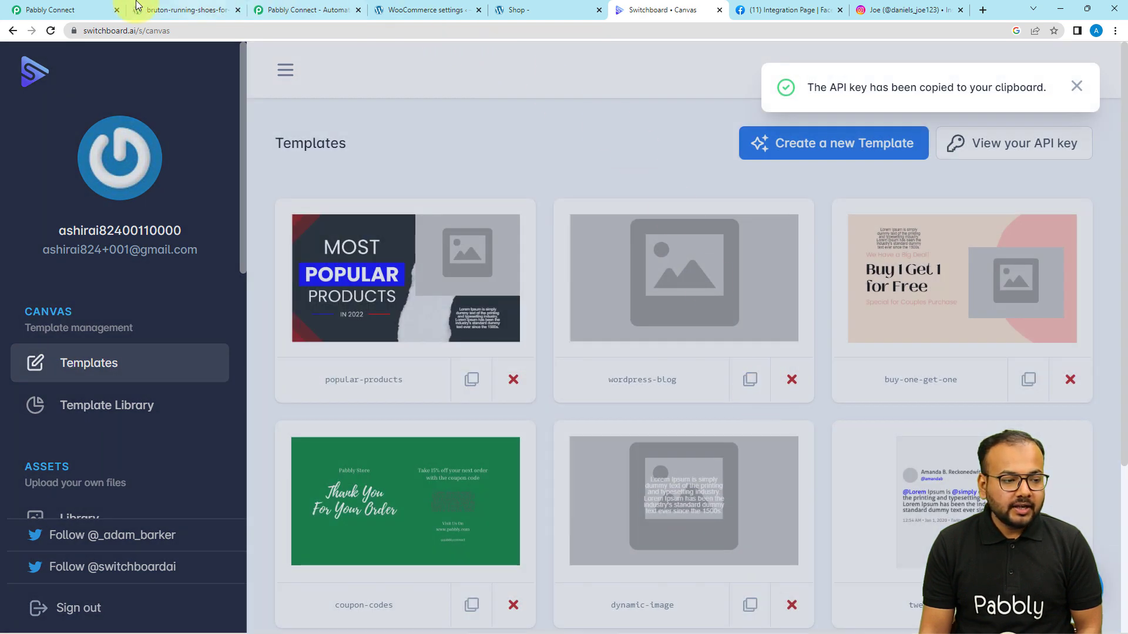
Back in the workflow, paste the Switchboard API key into the new connection and save it.
{"action": "left_click", "coordinate": [95, 8]}
{"action": "right_click", "coordinate": [583, 380]}
{"action": "left_click", "coordinate": [614, 477]}
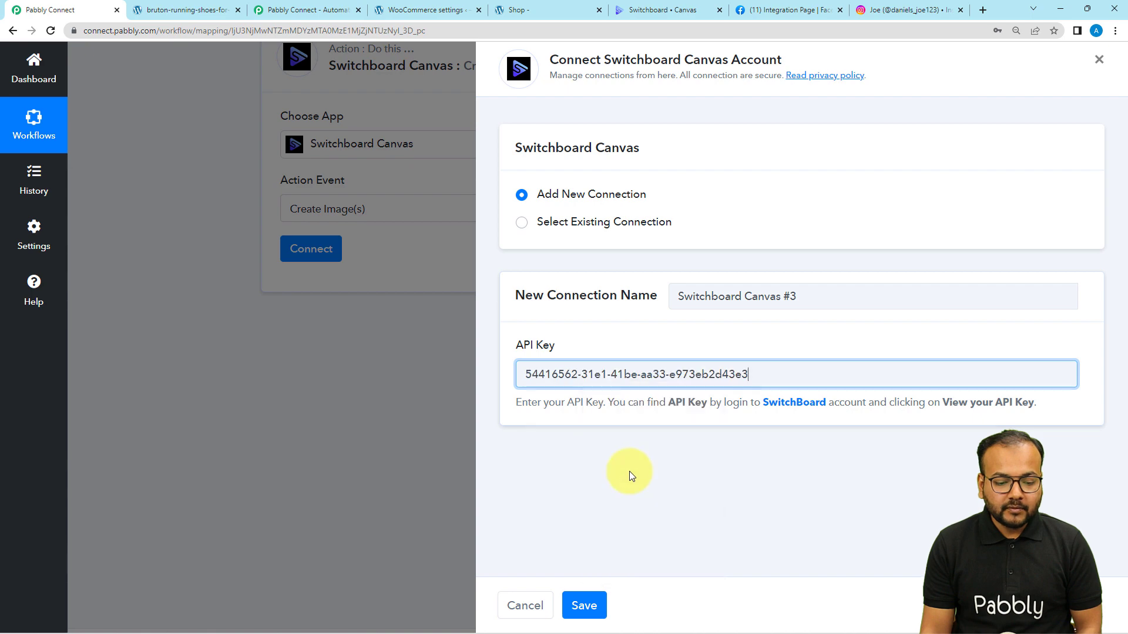
{"action": "left_click", "coordinate": [584, 606]}
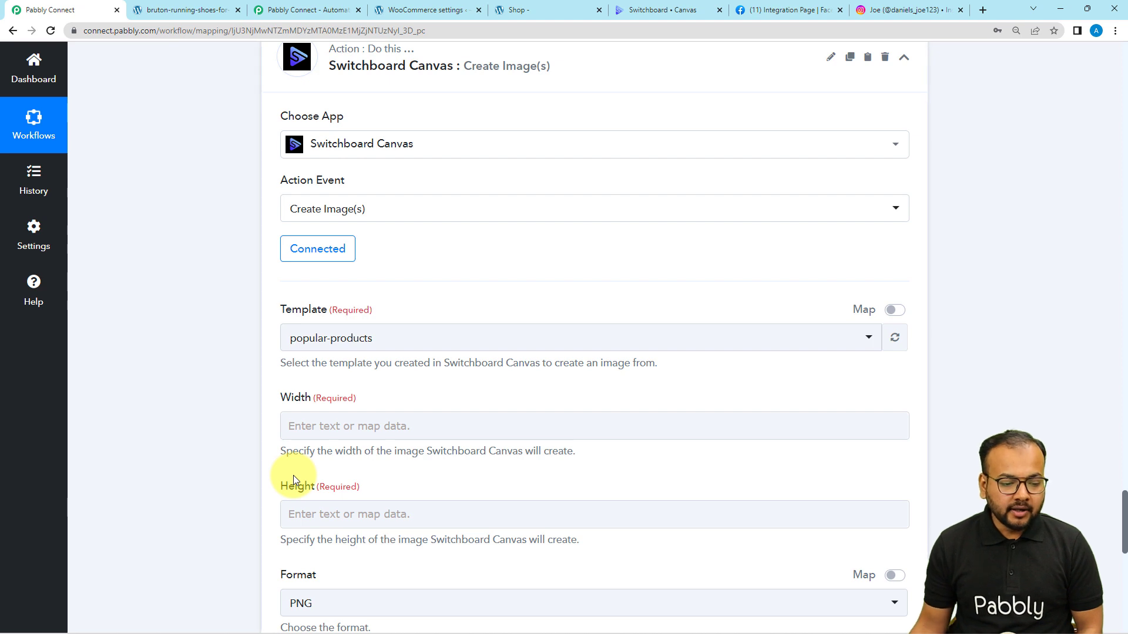
Check the template's name in Switchboard and select popular-products as the action's template.
{"action": "scroll", "coordinate": [260, 353], "scroll_direction": "down", "scroll_amount": 2}
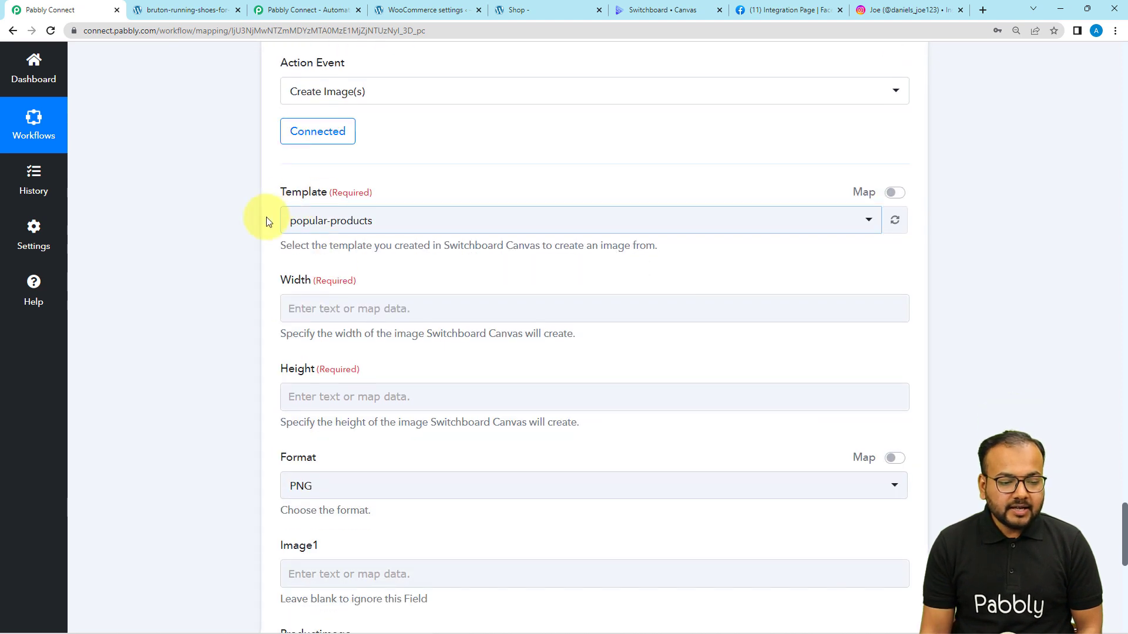
{"action": "left_click", "coordinate": [668, 9]}
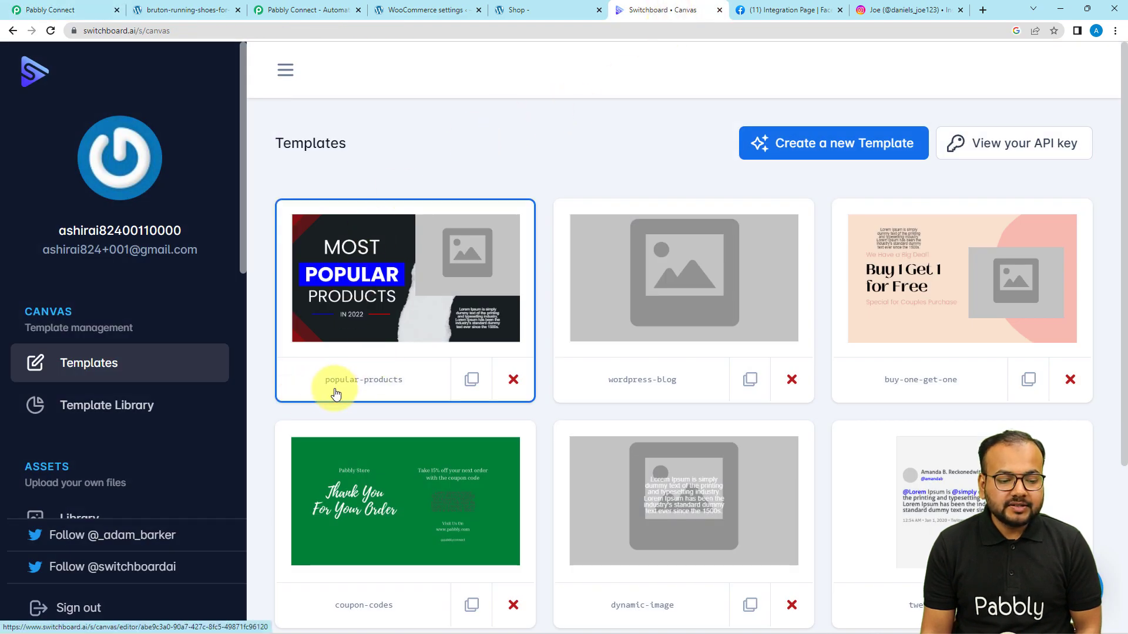
{"action": "left_click", "coordinate": [94, 10]}
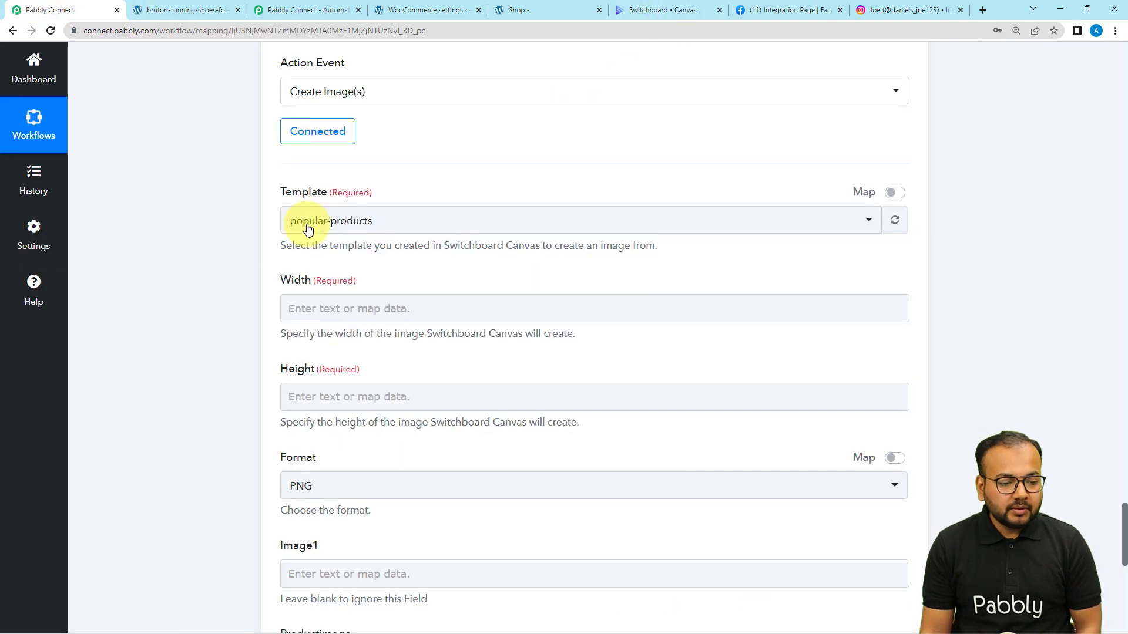
{"action": "left_click", "coordinate": [323, 230]}
{"action": "left_click", "coordinate": [323, 288]}
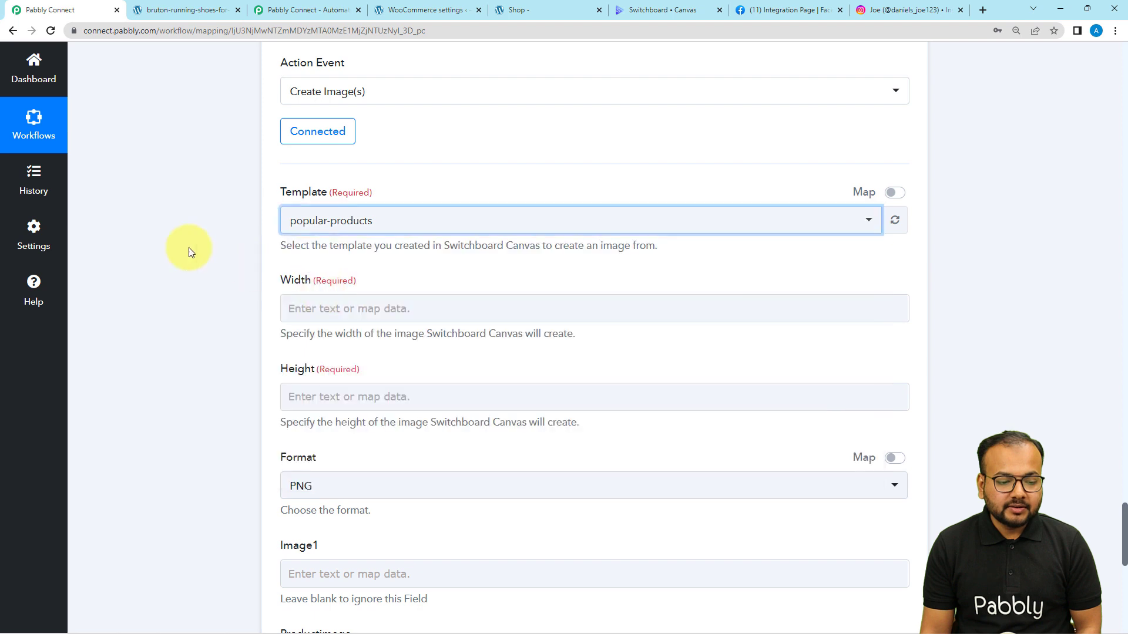
In Switchboard, open the popular-products template and look up the width and height of its image1 background element.
{"action": "scroll", "coordinate": [189, 252], "scroll_direction": "down", "scroll_amount": 2}
{"action": "left_click", "coordinate": [302, 191]}
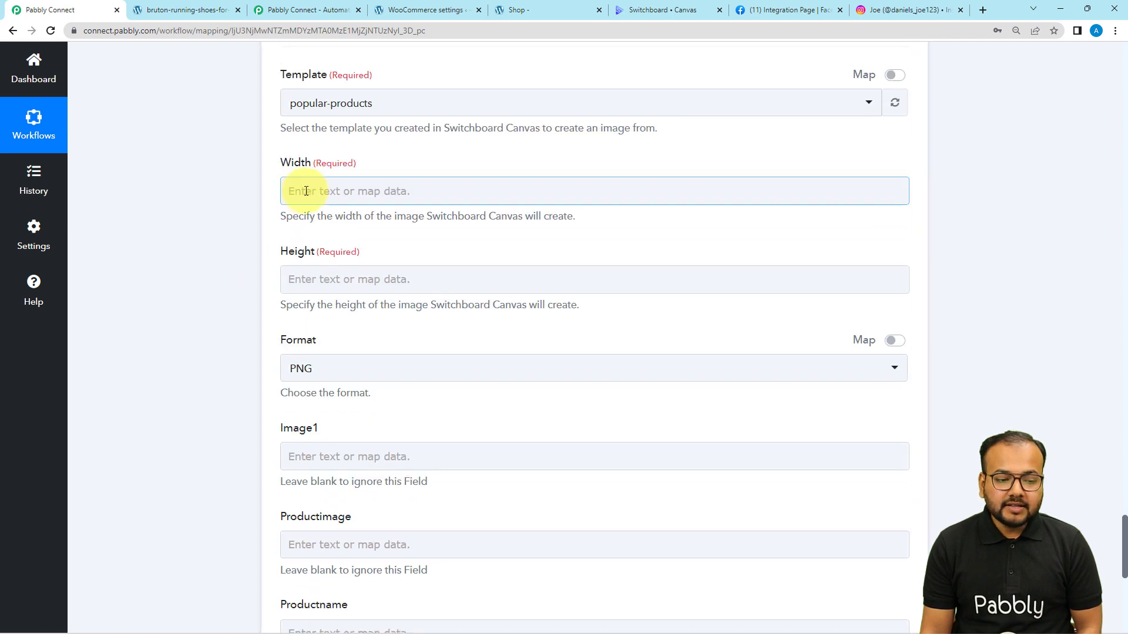
{"action": "left_click", "coordinate": [322, 270]}
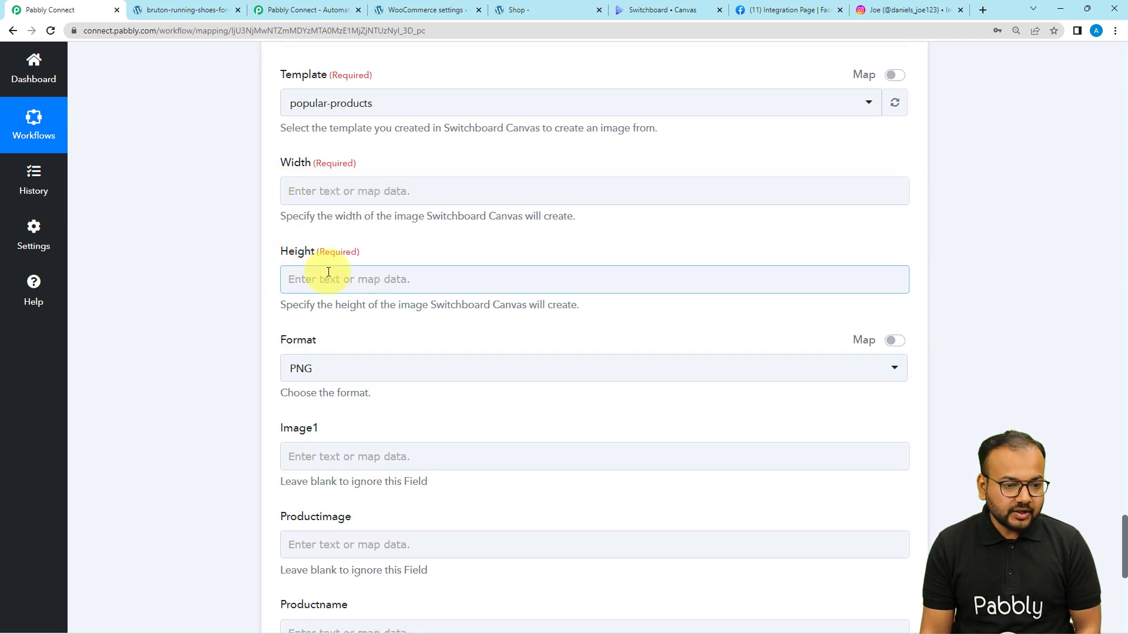
{"action": "left_click", "coordinate": [652, 9]}
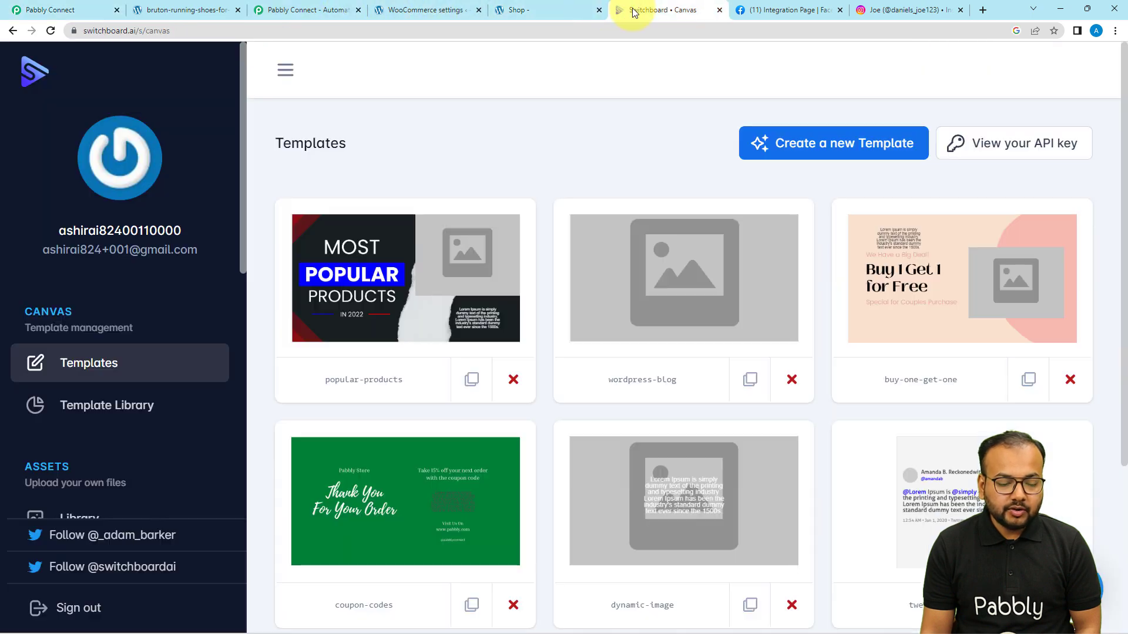
{"action": "left_click", "coordinate": [658, 295]}
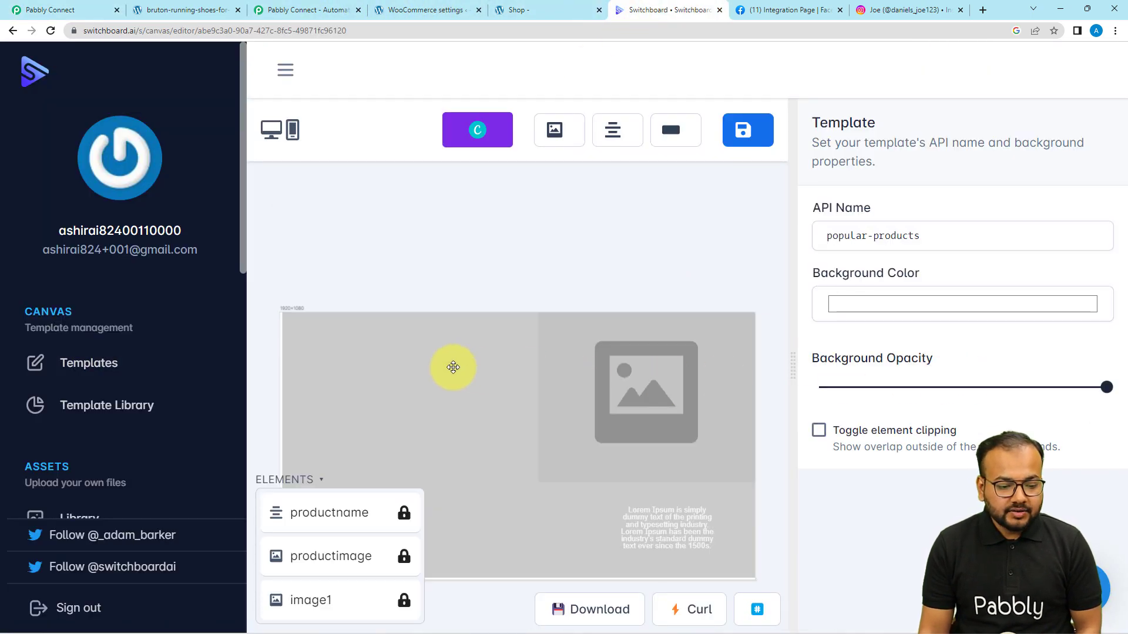
{"action": "left_click", "coordinate": [443, 337]}
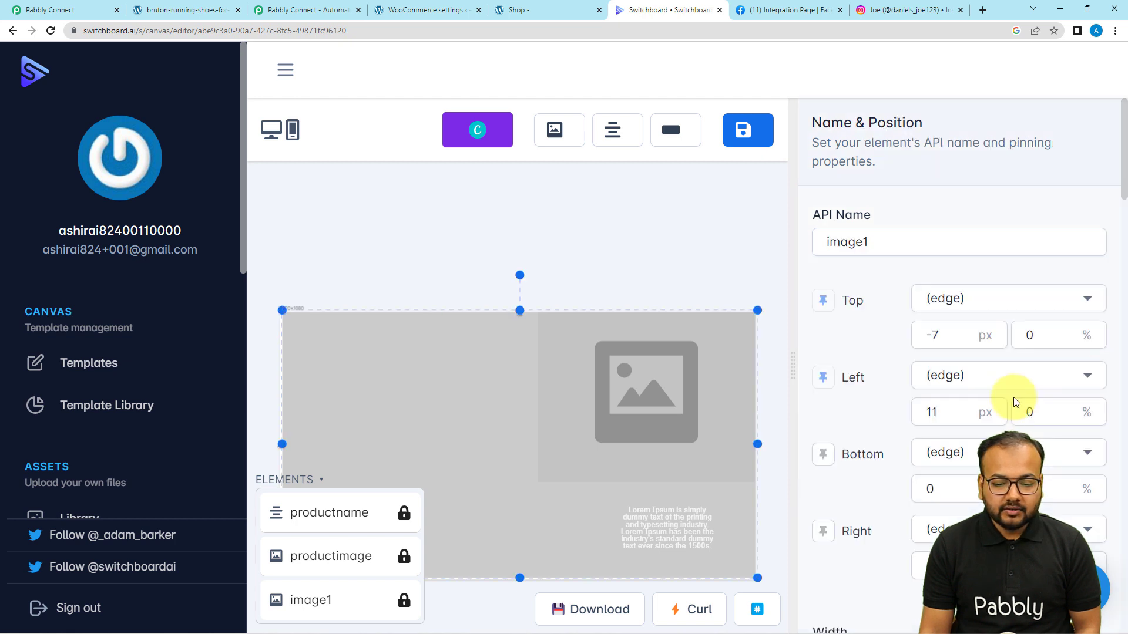
{"action": "scroll", "coordinate": [1014, 397], "scroll_direction": "down", "scroll_amount": 3}
{"action": "scroll", "coordinate": [1013, 397], "scroll_direction": "down", "scroll_amount": 3}
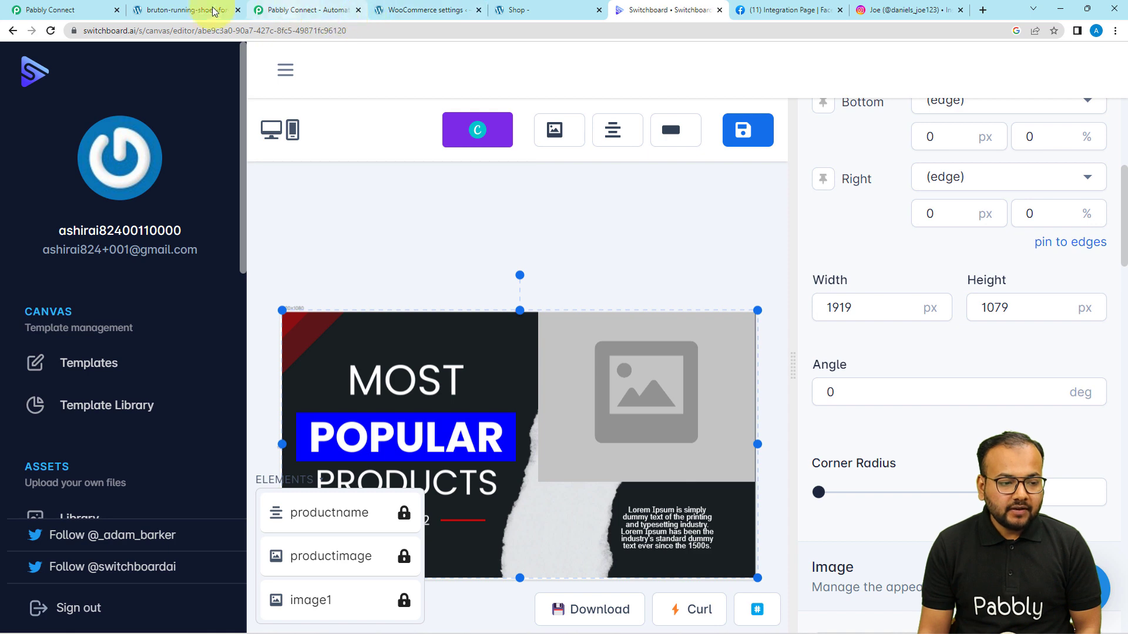
Back in the workflow, set the image's Width to 1919 and Height to 1079.
{"action": "left_click", "coordinate": [59, 10]}
{"action": "left_click", "coordinate": [340, 189]}
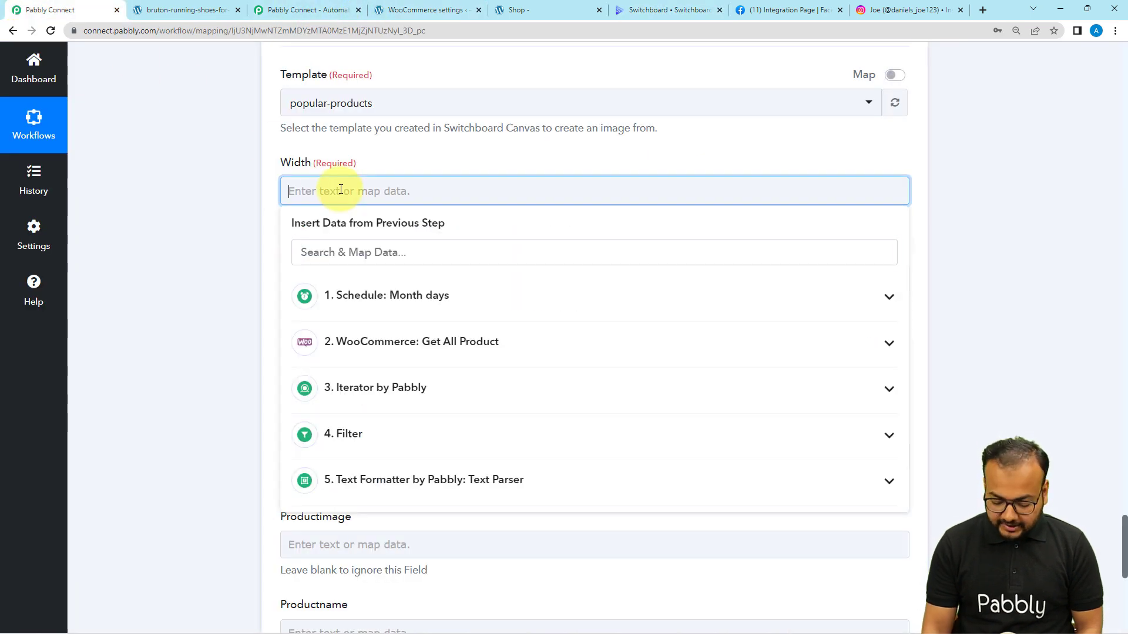
{"action": "type", "text": "1919"}
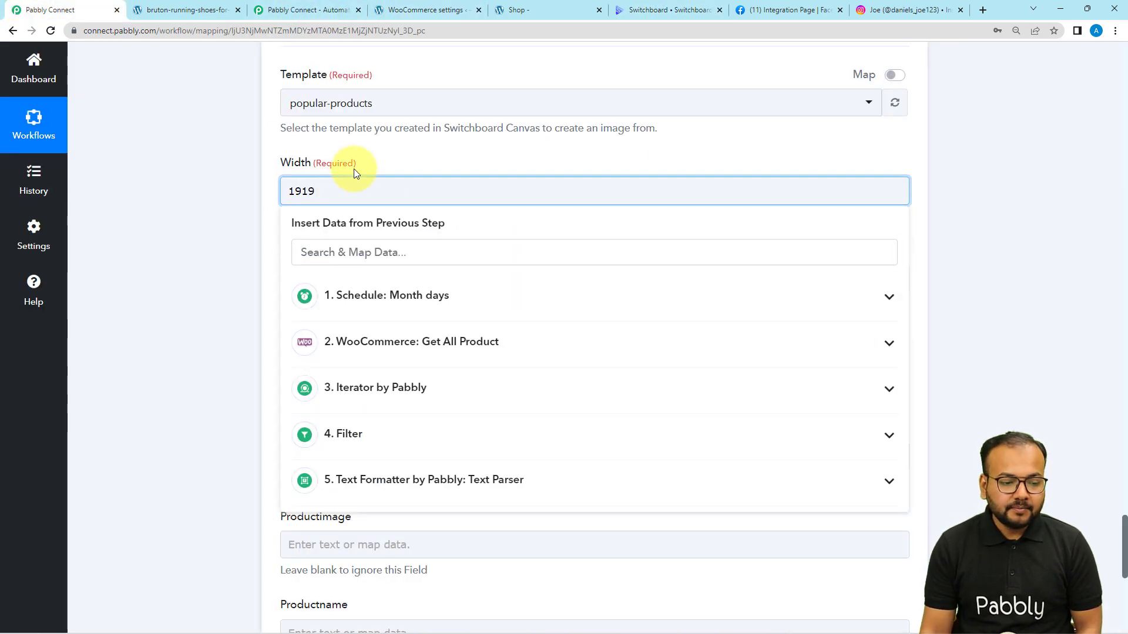
{"action": "left_click", "coordinate": [354, 168]}
{"action": "left_click", "coordinate": [357, 272]}
{"action": "type", "text": "1079"}
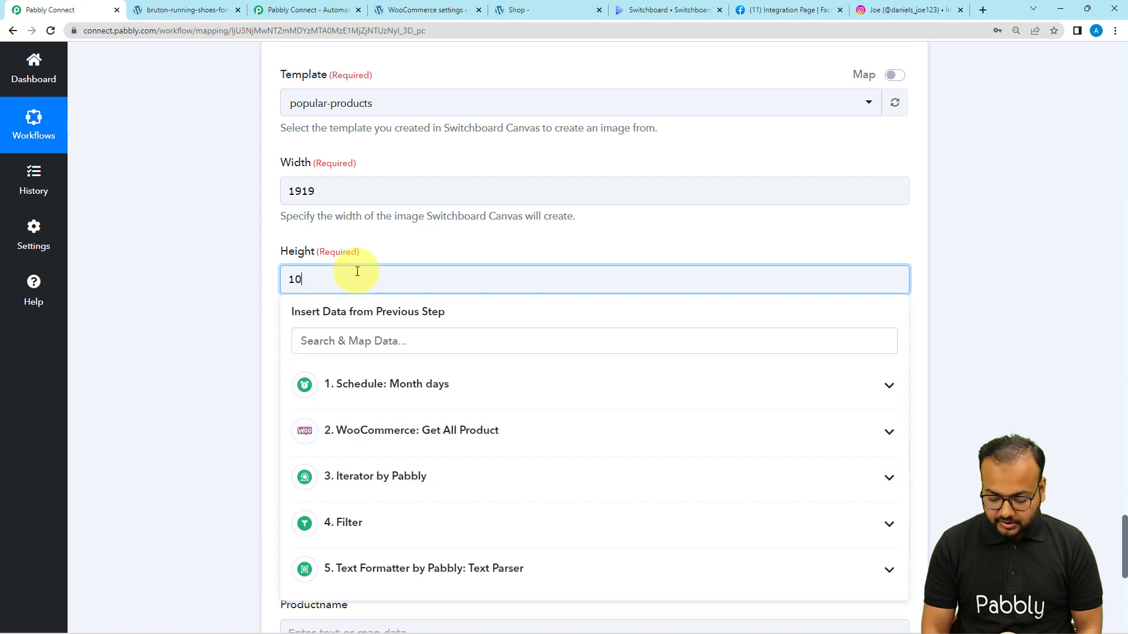
{"action": "left_click", "coordinate": [378, 245]}
Choose PNG as the output format of the Switchboard Canvas image.
{"action": "scroll", "coordinate": [377, 245], "scroll_direction": "down", "scroll_amount": 3}
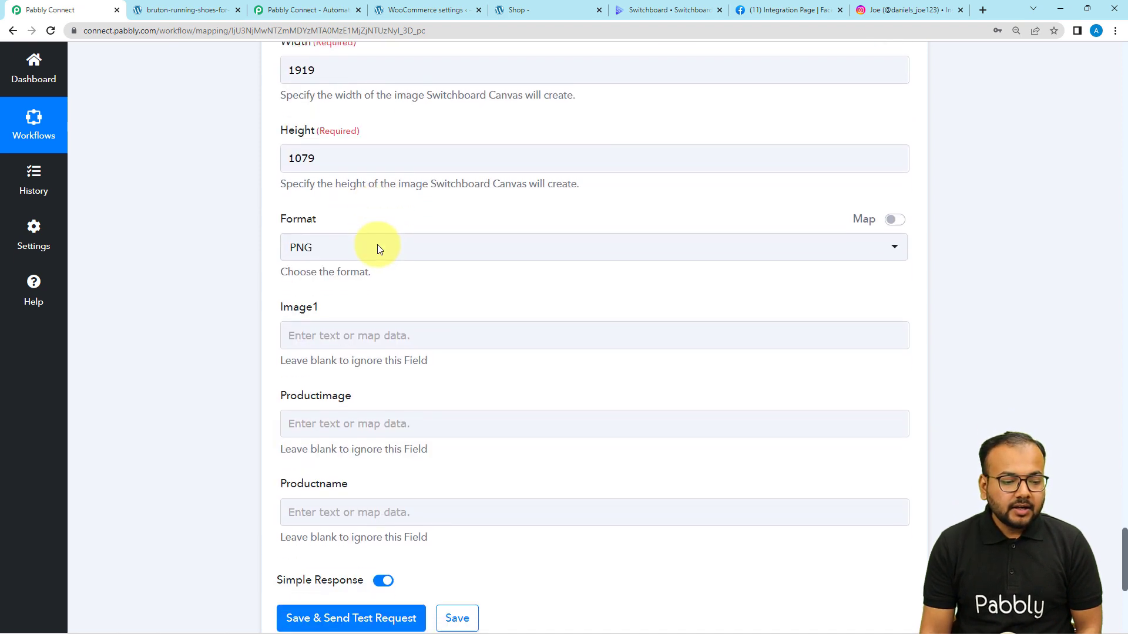
{"action": "left_click", "coordinate": [297, 196]}
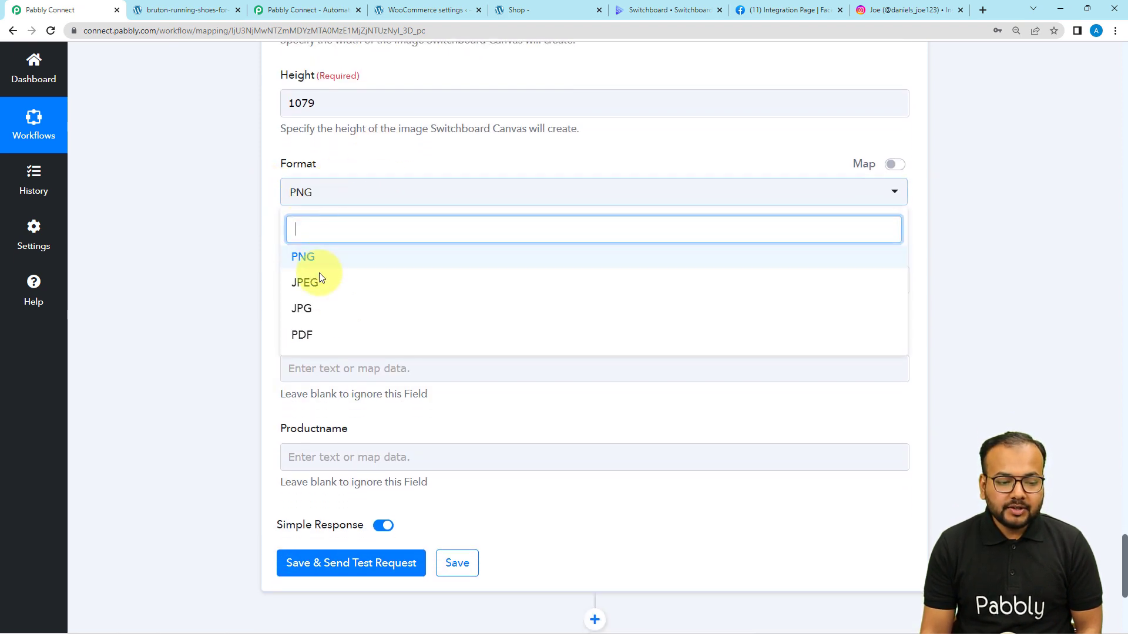
{"action": "left_click", "coordinate": [306, 258]}
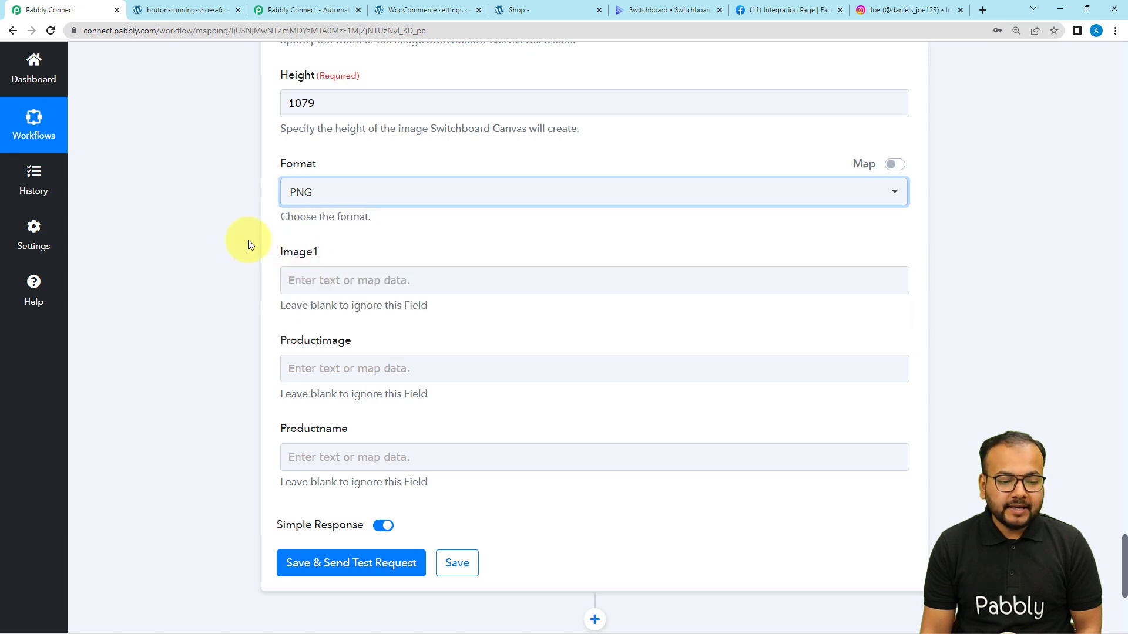
Compare the Image1, Productimage and Productname fields with the matching elements in the Switchboard template, then return to the workflow.
{"action": "scroll", "coordinate": [248, 240], "scroll_direction": "down", "scroll_amount": 2}
{"action": "left_click", "coordinate": [340, 156]}
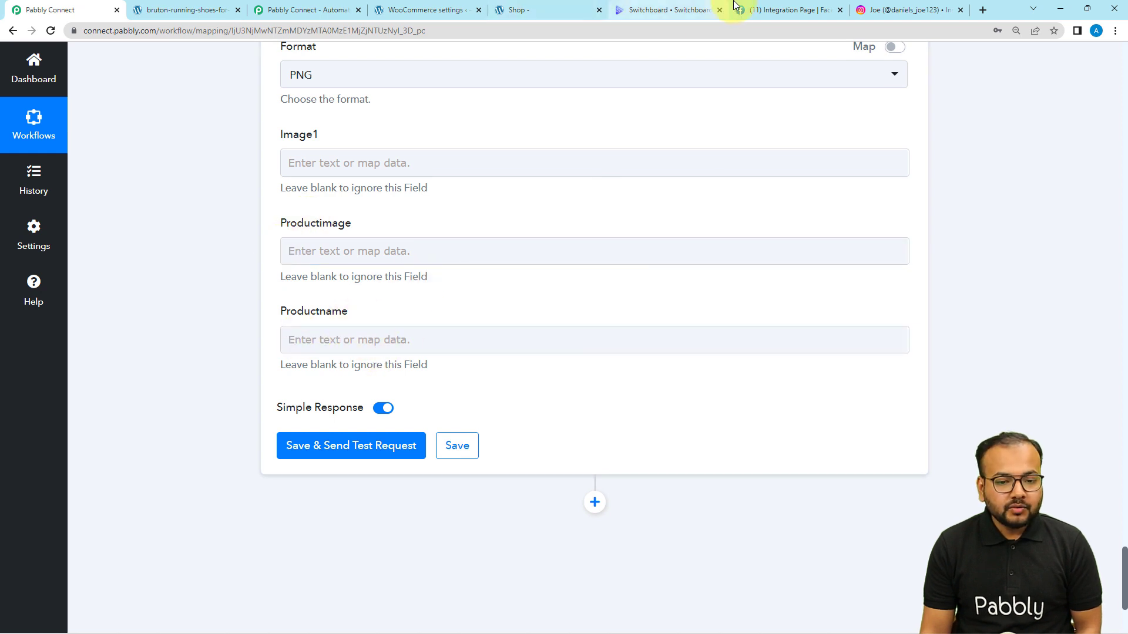
{"action": "left_click", "coordinate": [646, 12]}
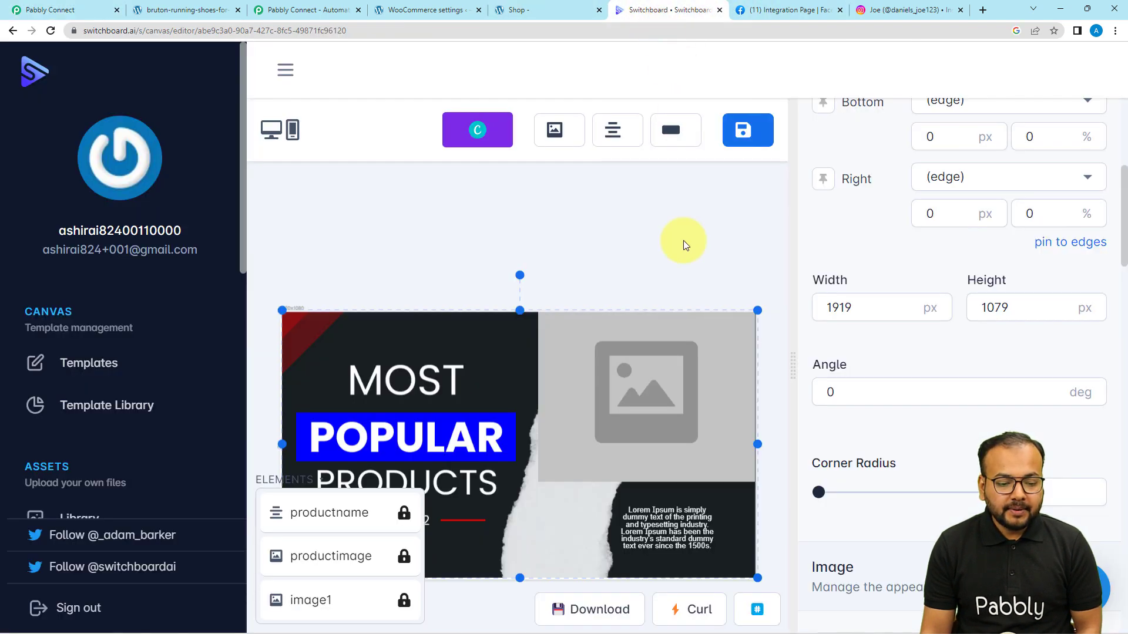
{"action": "left_click", "coordinate": [607, 388]}
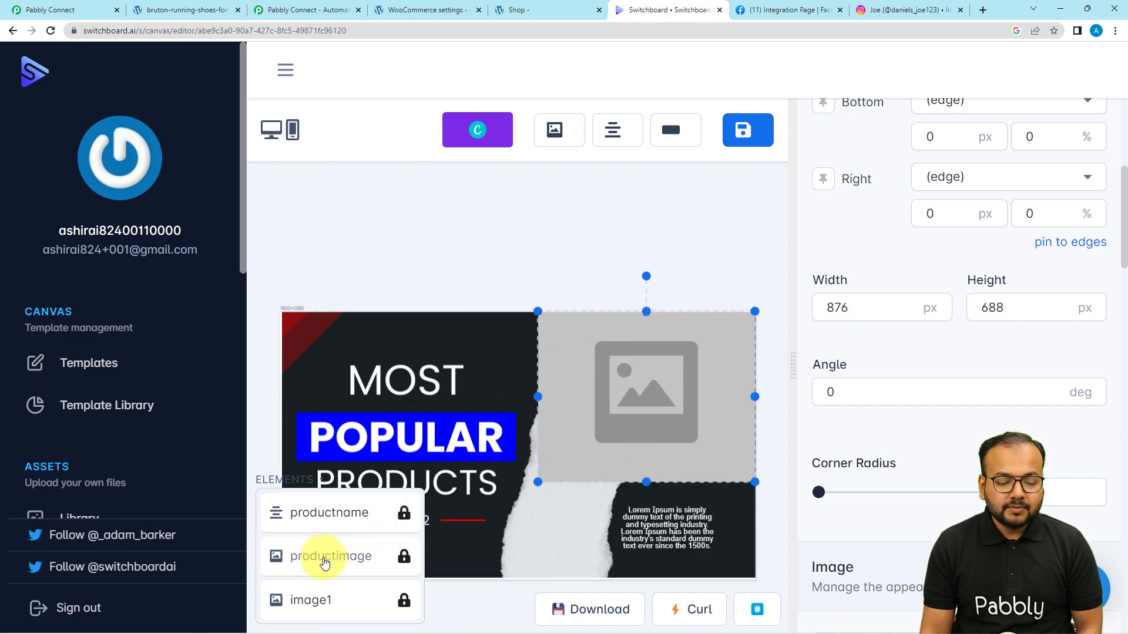
{"action": "left_click", "coordinate": [666, 523]}
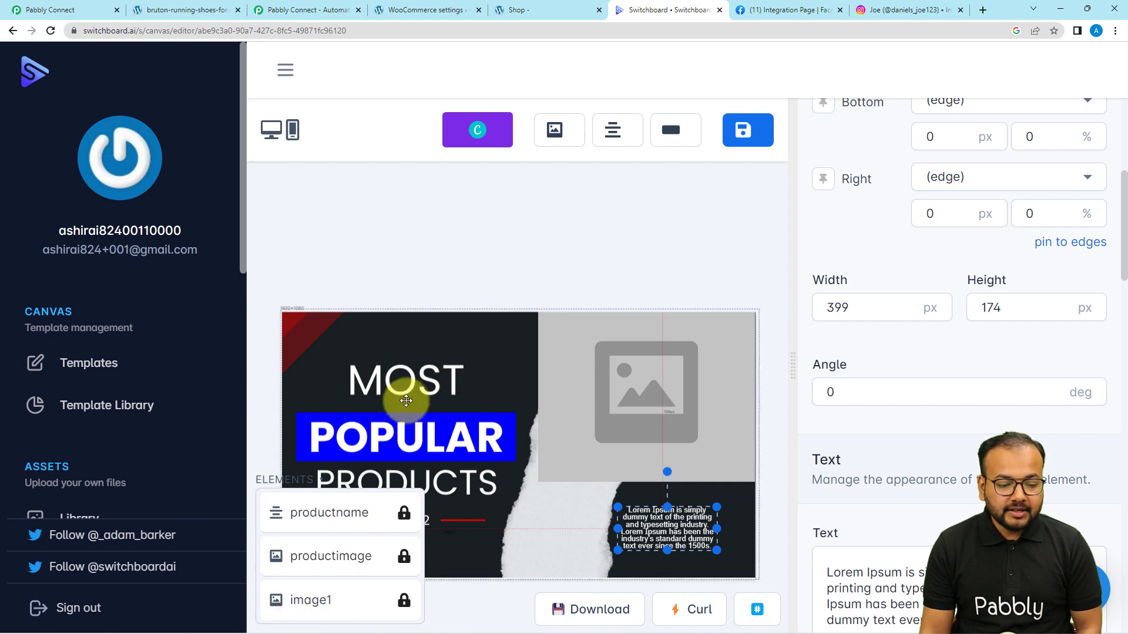
{"action": "left_click", "coordinate": [412, 348]}
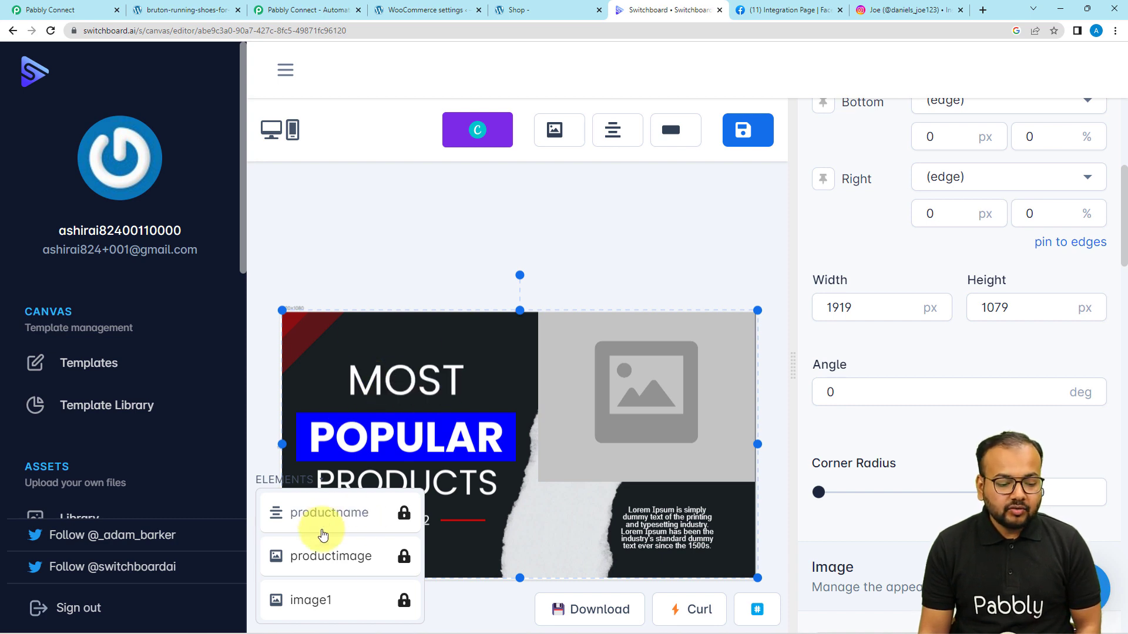
{"action": "left_click", "coordinate": [38, 6]}
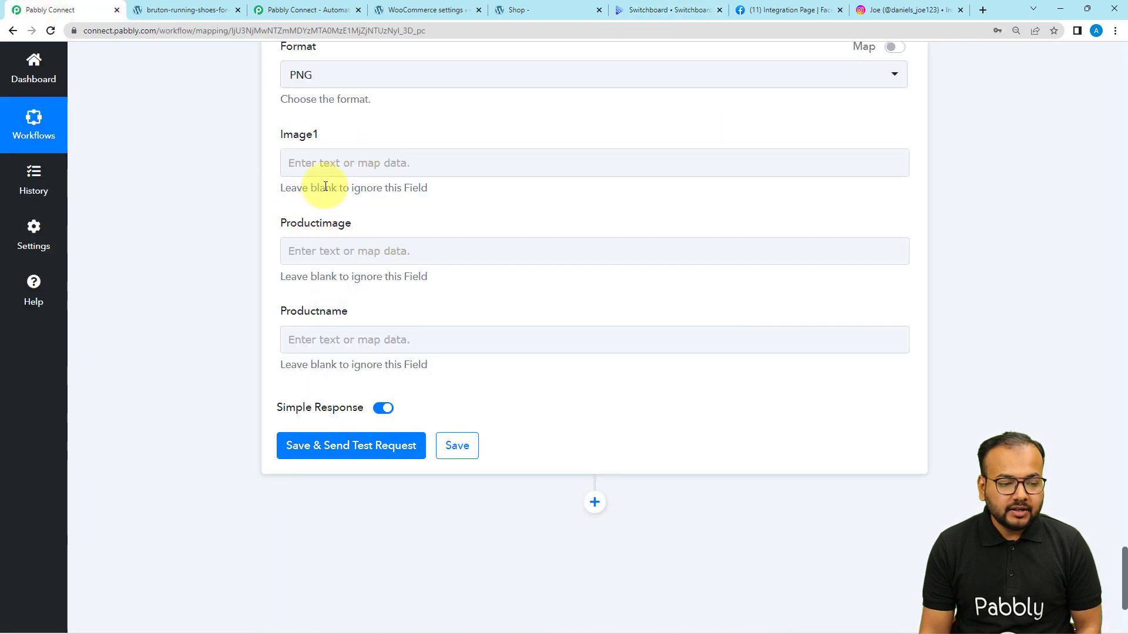
Map the Productimage field to the Result value of the Text Formatter by Pabbly step, leaving Image1 blank.
{"action": "left_click", "coordinate": [293, 166]}
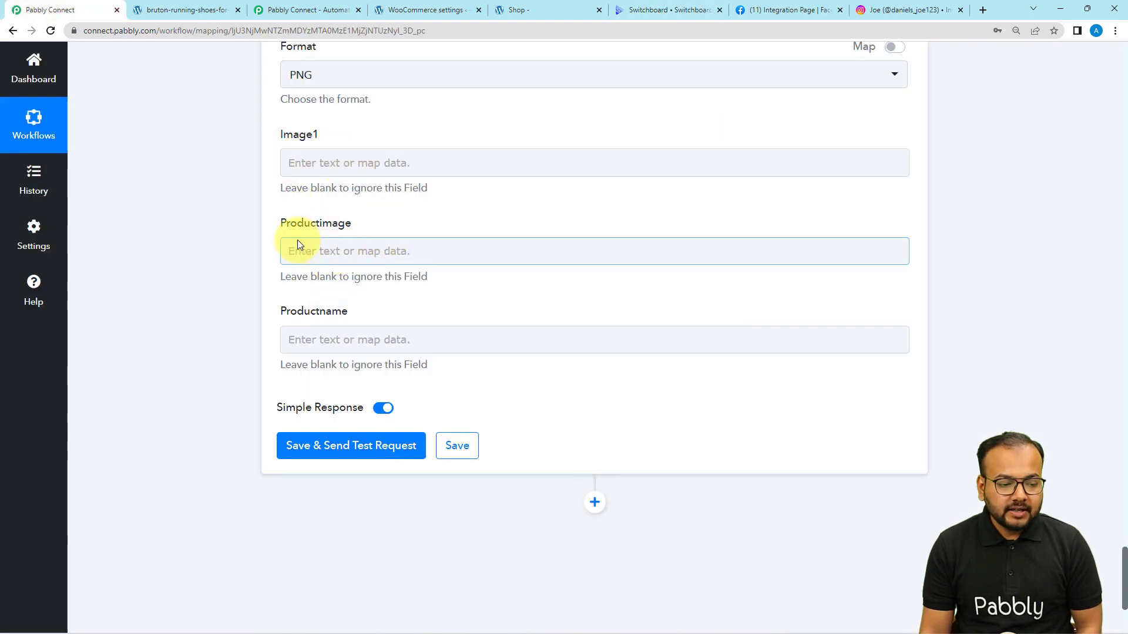
{"action": "left_click", "coordinate": [357, 246]}
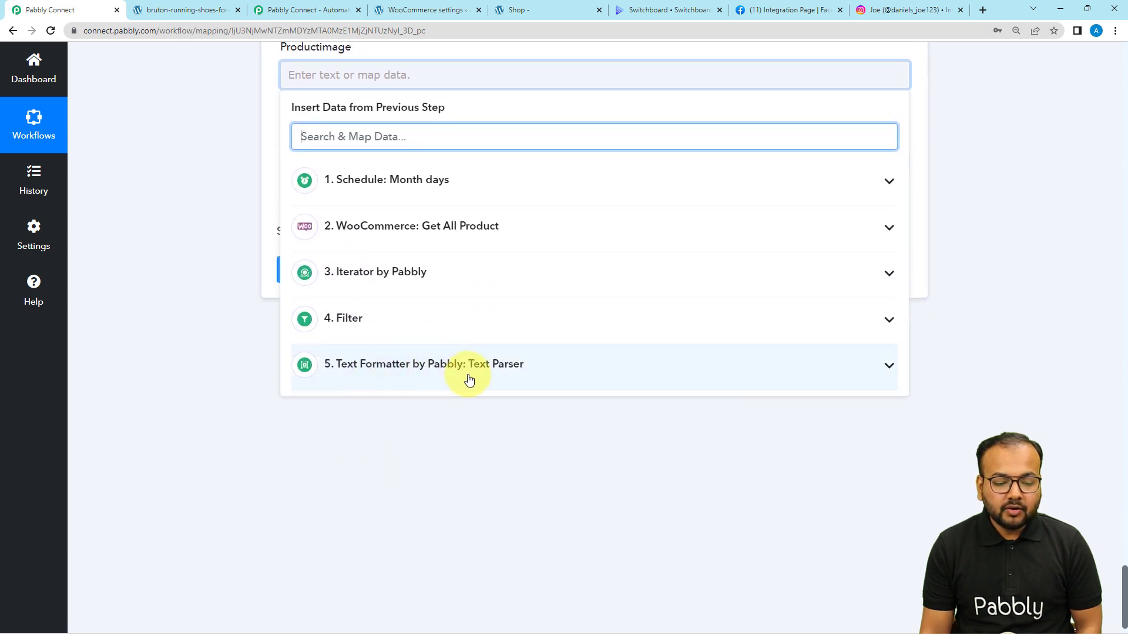
{"action": "left_click", "coordinate": [452, 382]}
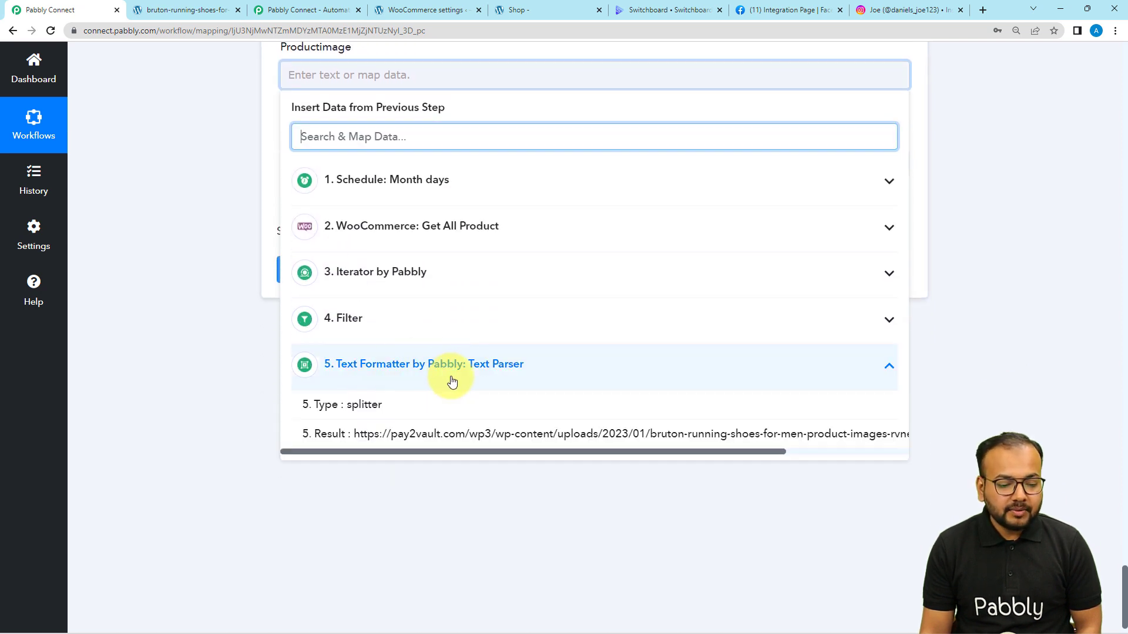
{"action": "left_click", "coordinate": [433, 436]}
{"action": "left_click", "coordinate": [169, 229]}
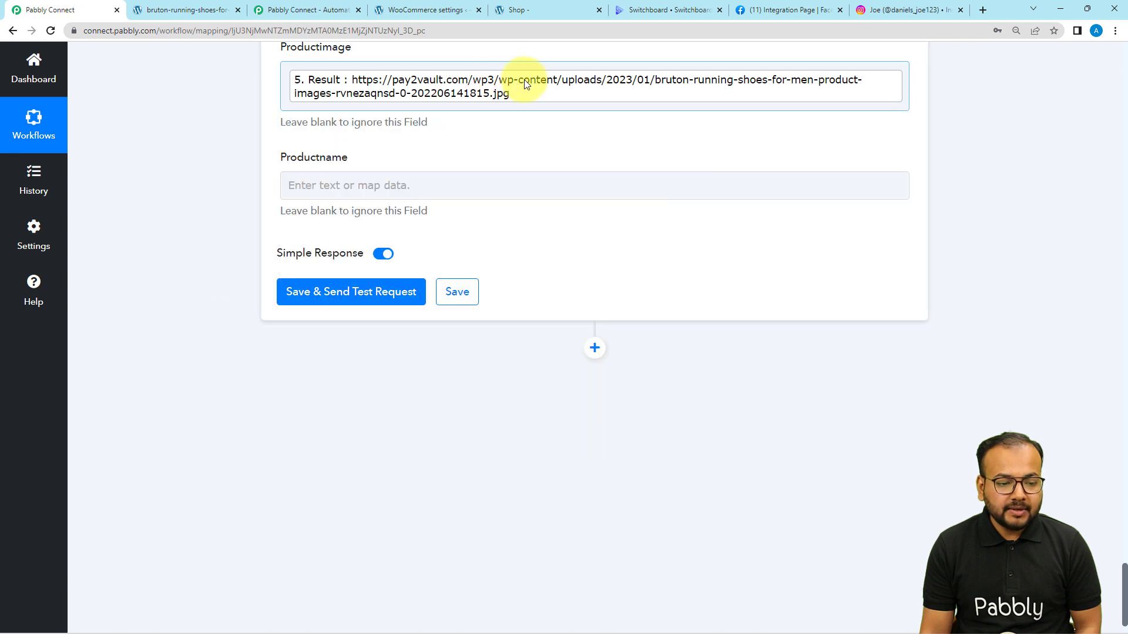
Map the Productname field to the Name value from the Iterator by Pabbly step.
{"action": "scroll", "coordinate": [413, 118], "scroll_direction": "up", "scroll_amount": 2}
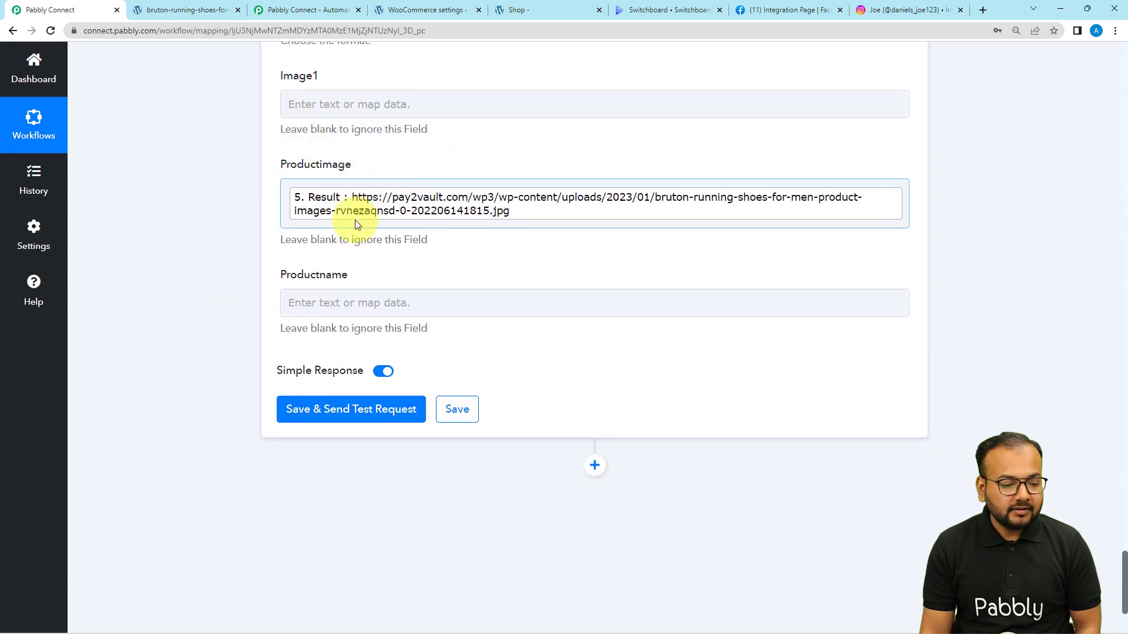
{"action": "scroll", "coordinate": [335, 268], "scroll_direction": "down", "scroll_amount": 1}
{"action": "left_click", "coordinate": [341, 236]}
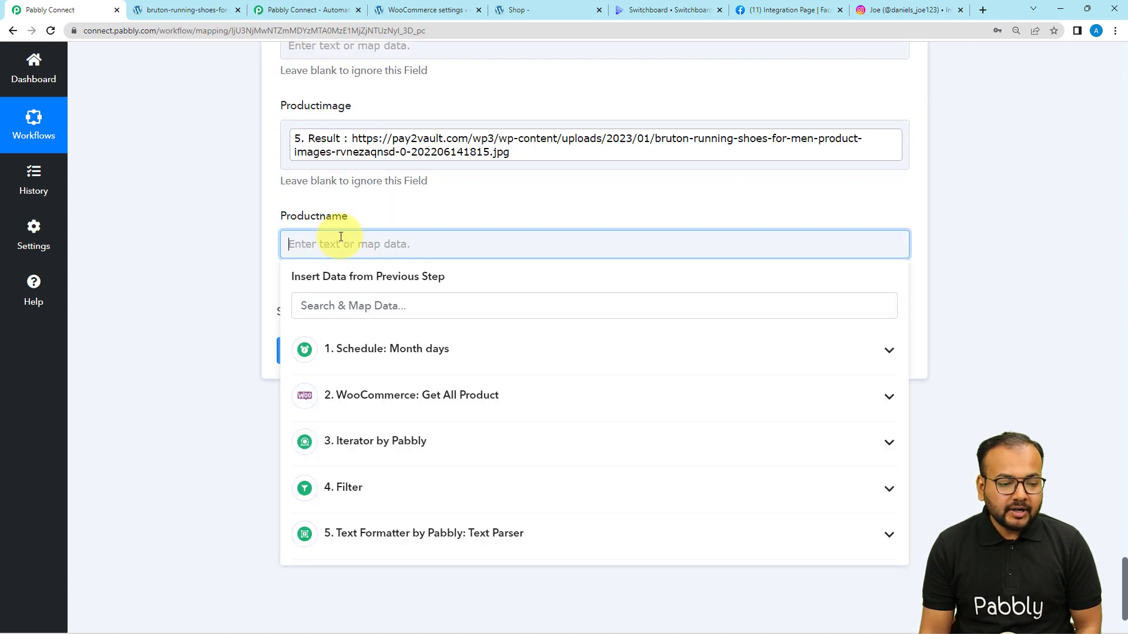
{"action": "left_click", "coordinate": [403, 440]}
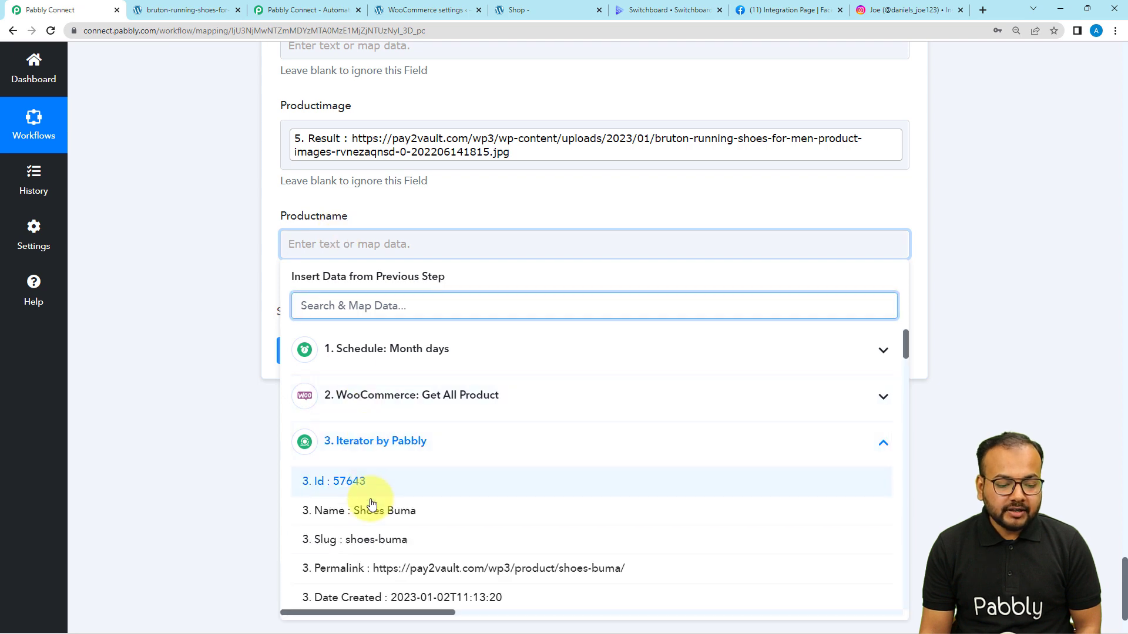
{"action": "left_click", "coordinate": [392, 511]}
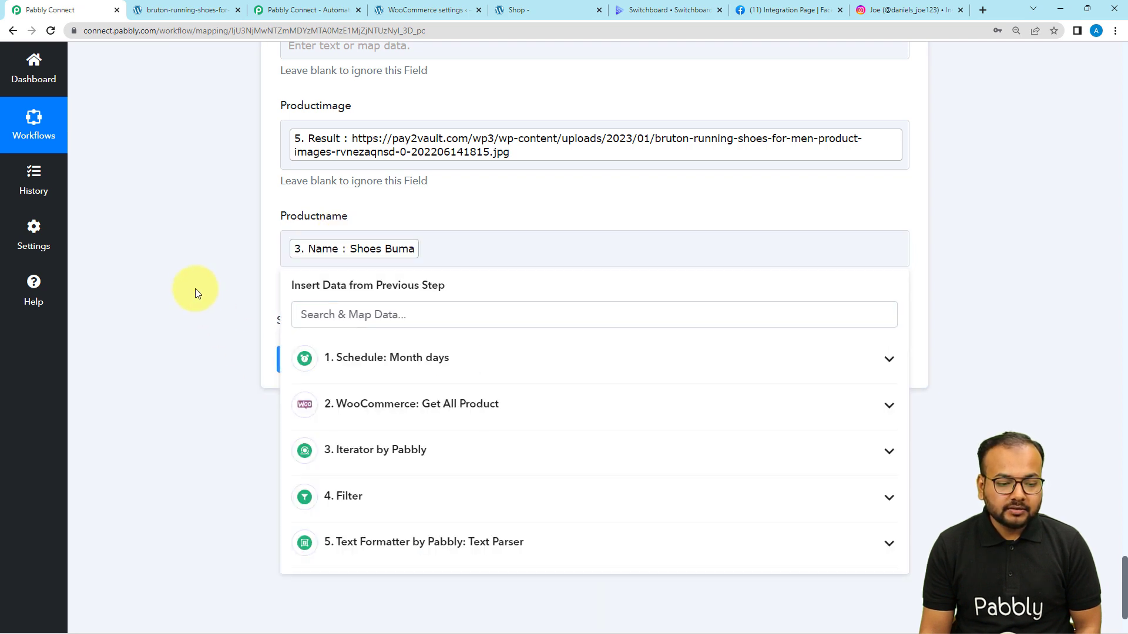
{"action": "left_click", "coordinate": [195, 288]}
Save the Switchboard Canvas Create Image(s) step and send its test request.
{"action": "scroll", "coordinate": [196, 289], "scroll_direction": "down", "scroll_amount": 1}
{"action": "scroll", "coordinate": [196, 289], "scroll_direction": "down", "scroll_amount": 1}
{"action": "left_click", "coordinate": [297, 242]}
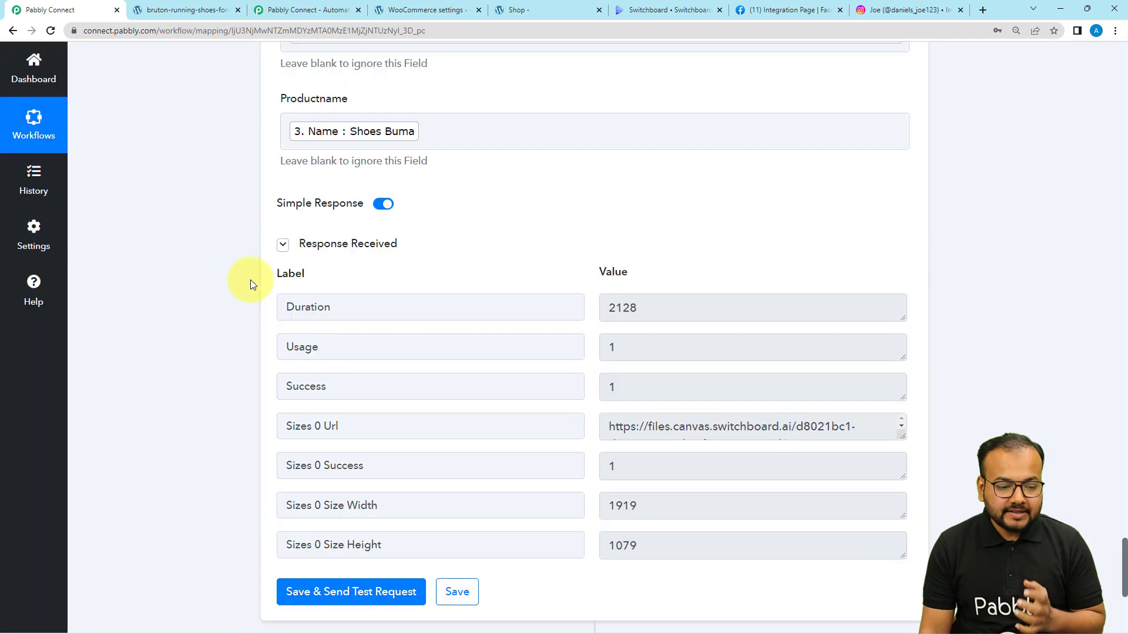
Open the Sizes 0 Url from the response in a new tab to inspect the generated image, then return to the workflow.
{"action": "scroll", "coordinate": [327, 335], "scroll_direction": "down", "scroll_amount": 4}
{"action": "left_click_drag", "start_coordinate": [903, 201], "coordinate": [881, 276]}
{"action": "left_click_drag", "start_coordinate": [742, 229], "coordinate": [612, 203]}
{"action": "right_click", "coordinate": [632, 225]}
{"action": "left_click", "coordinate": [640, 250]}
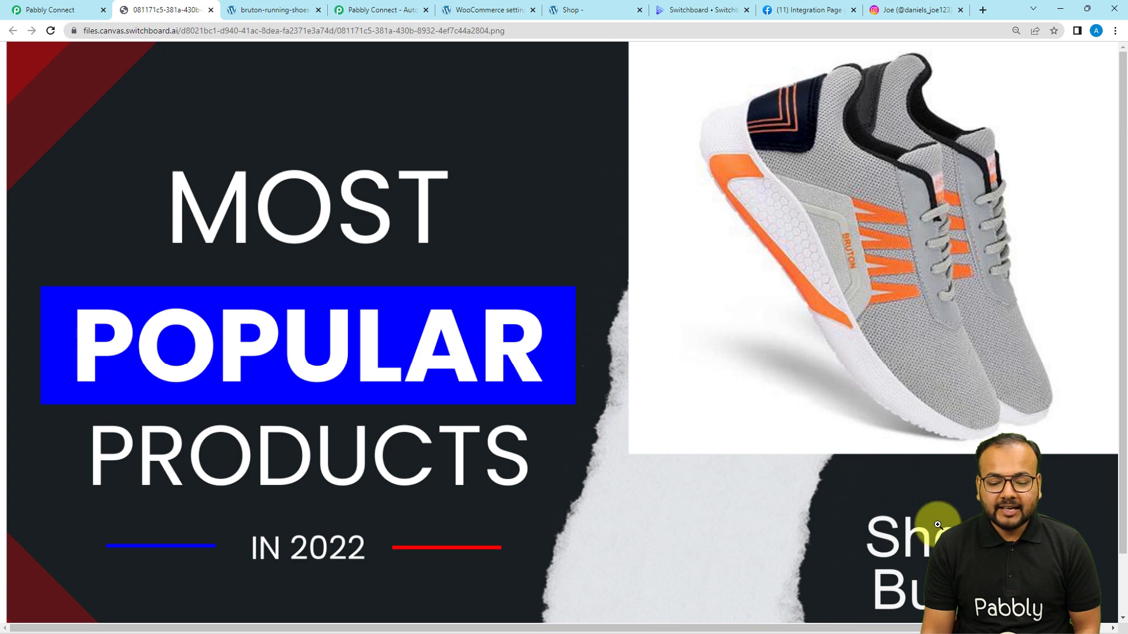
{"action": "left_click", "coordinate": [77, 12]}
Add an Instagram for Business action after the Switchboard Canvas step with Publish Photo as its action event.
{"action": "scroll", "coordinate": [270, 371], "scroll_direction": "down", "scroll_amount": 2}
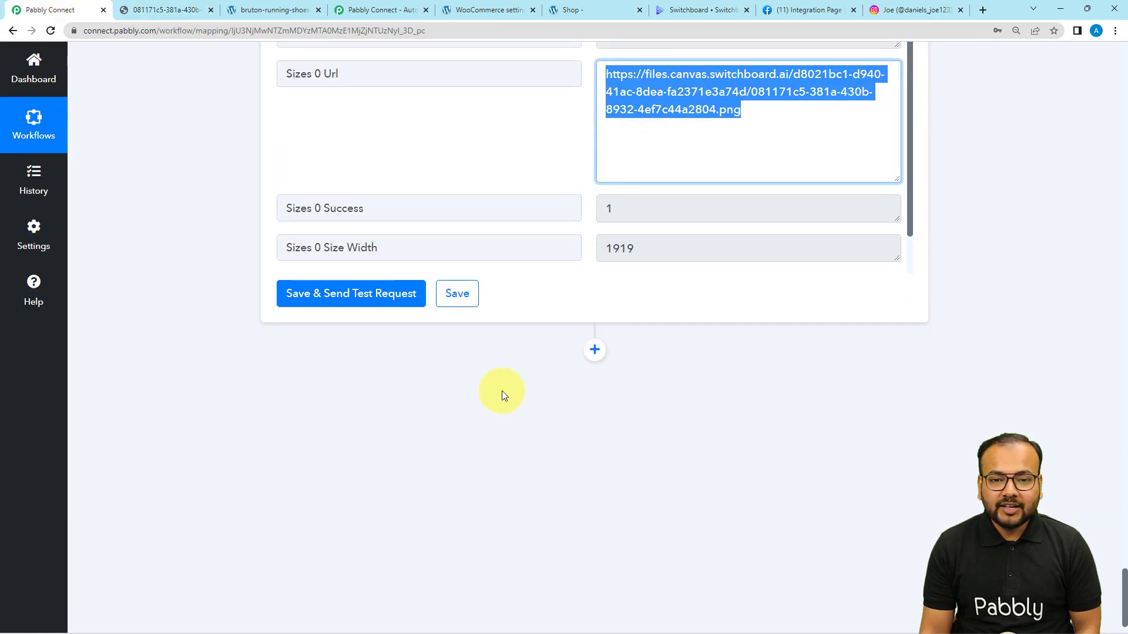
{"action": "left_click", "coordinate": [593, 360]}
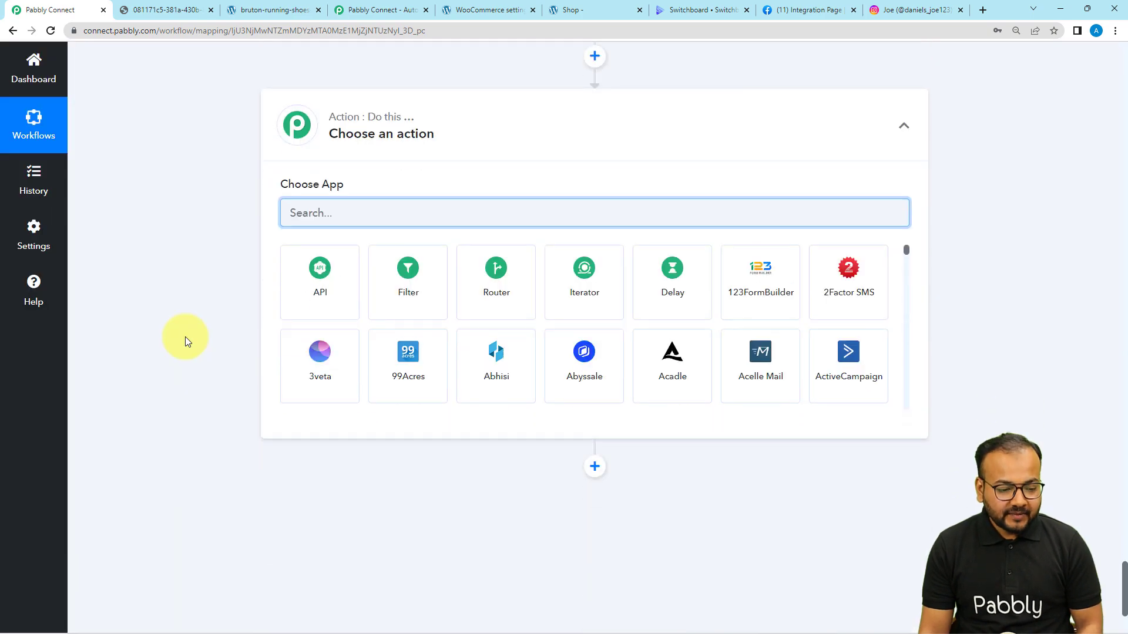
{"action": "type", "text": "ins"}
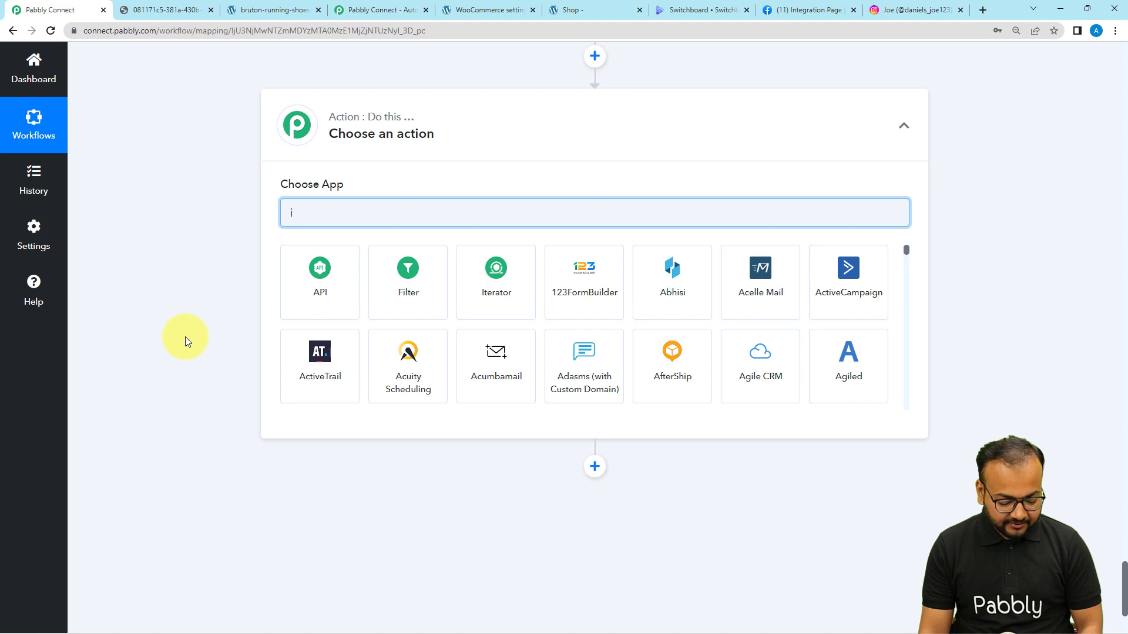
{"action": "left_click", "coordinate": [587, 301]}
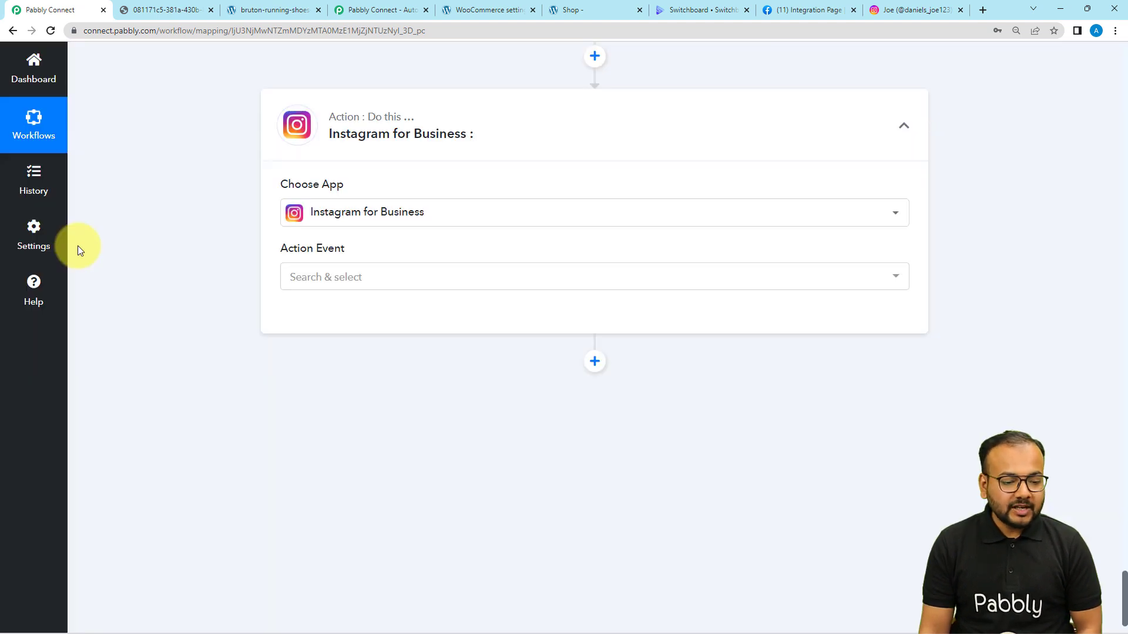
{"action": "left_click", "coordinate": [335, 277]}
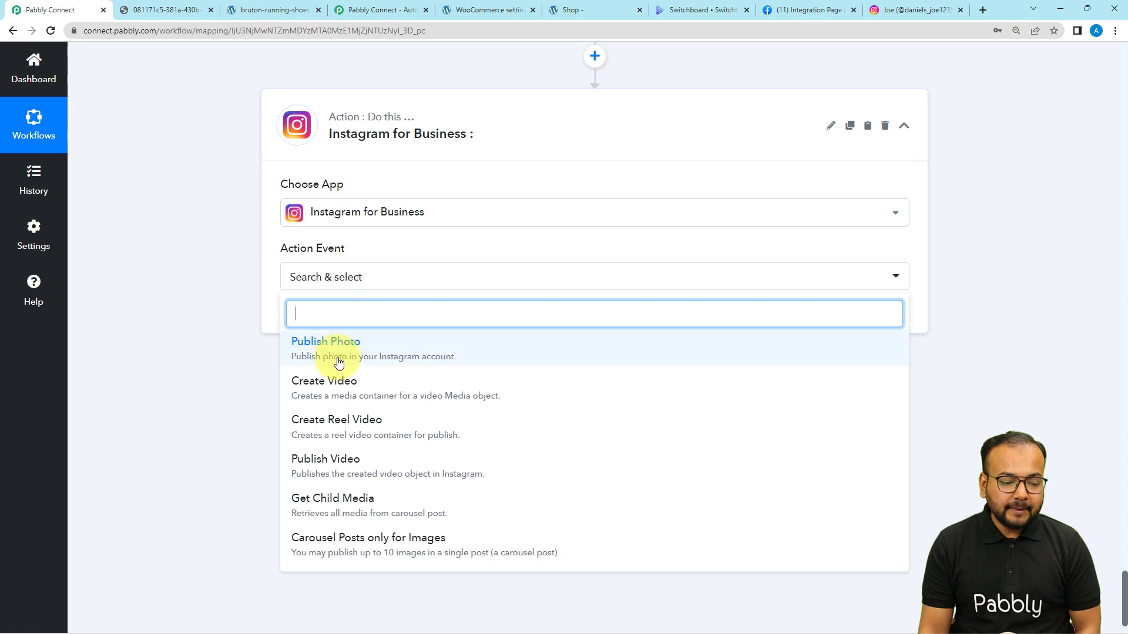
{"action": "left_click", "coordinate": [339, 364]}
Connect the Publish Photo action through a new Instagram for Business connection.
{"action": "left_click", "coordinate": [311, 320]}
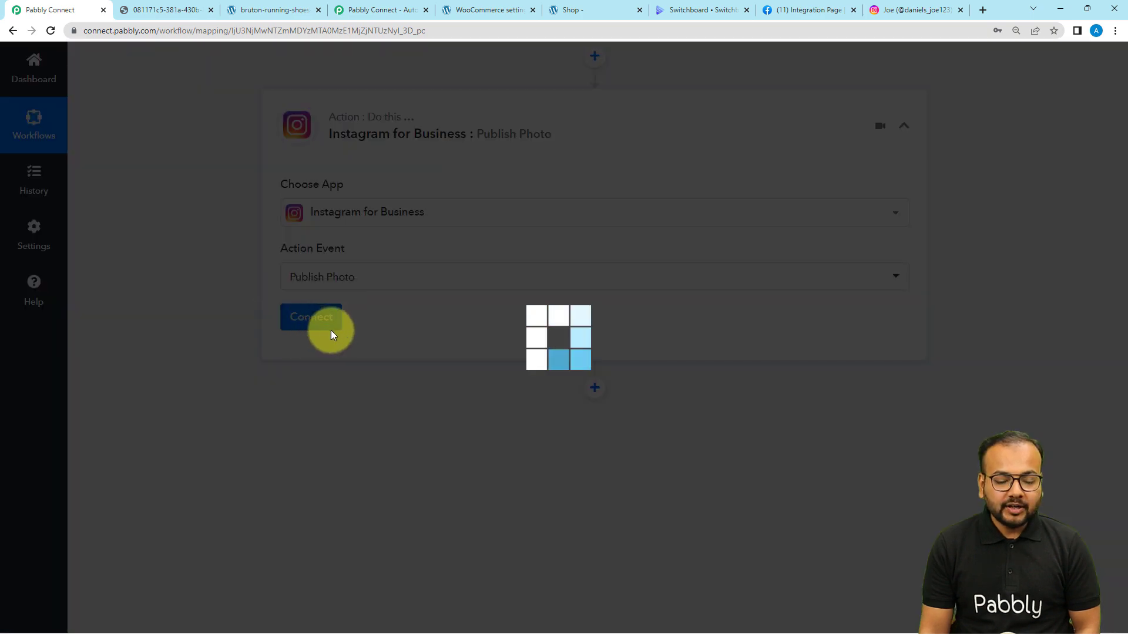
{"action": "left_click", "coordinate": [522, 195]}
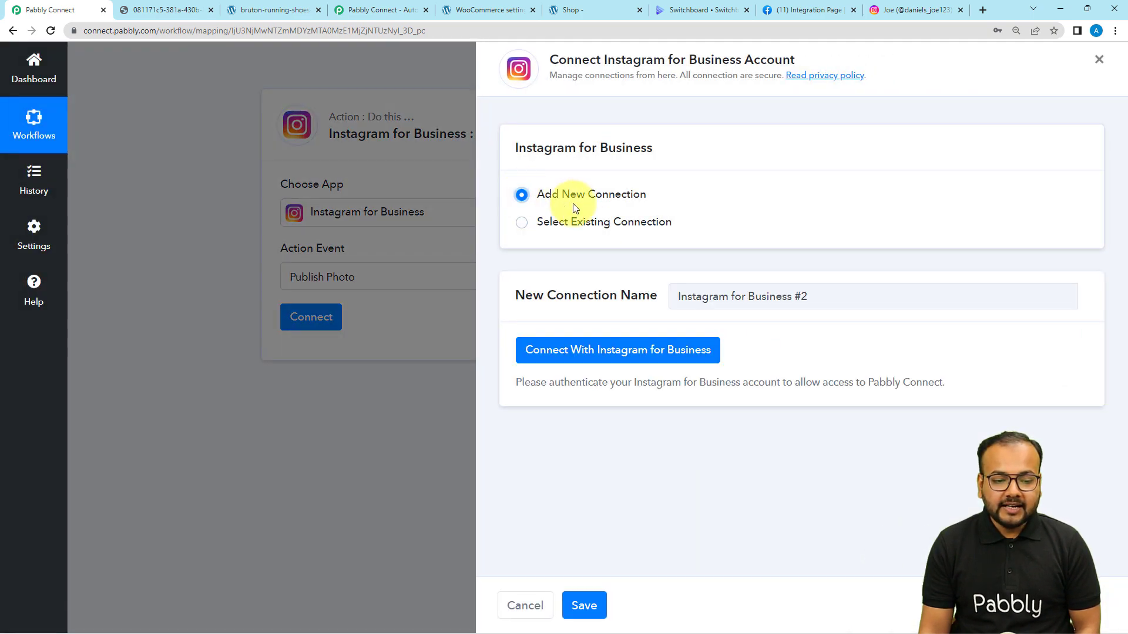
{"action": "left_click", "coordinate": [589, 351]}
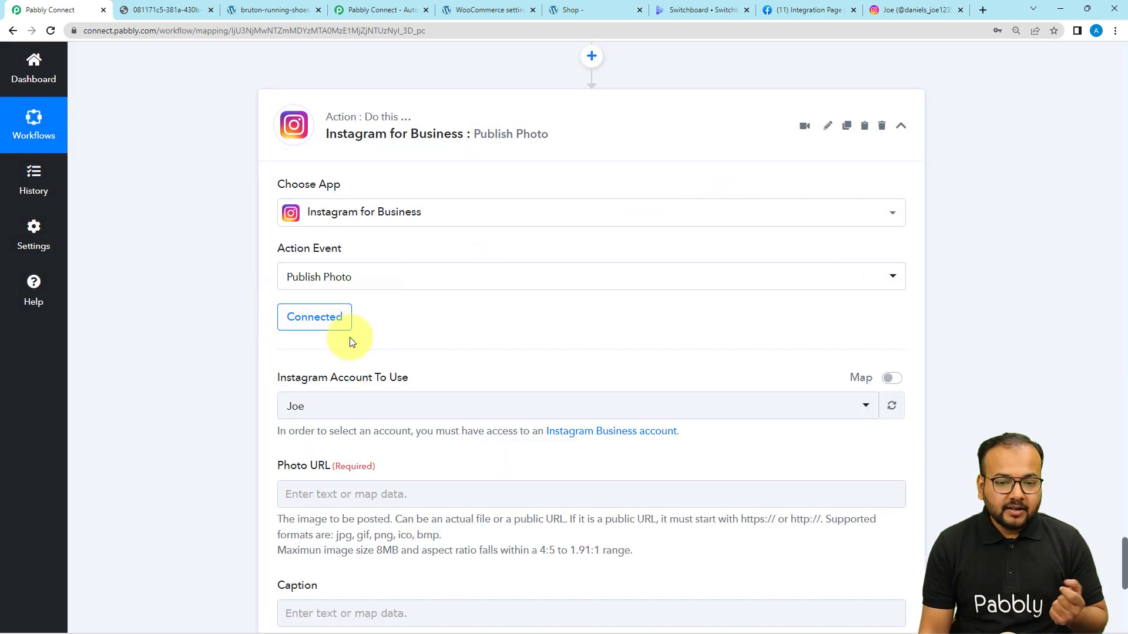
Compare the selected Instagram account with the profile open on Instagram, then return to the workflow.
{"action": "scroll", "coordinate": [350, 338], "scroll_direction": "down", "scroll_amount": 3}
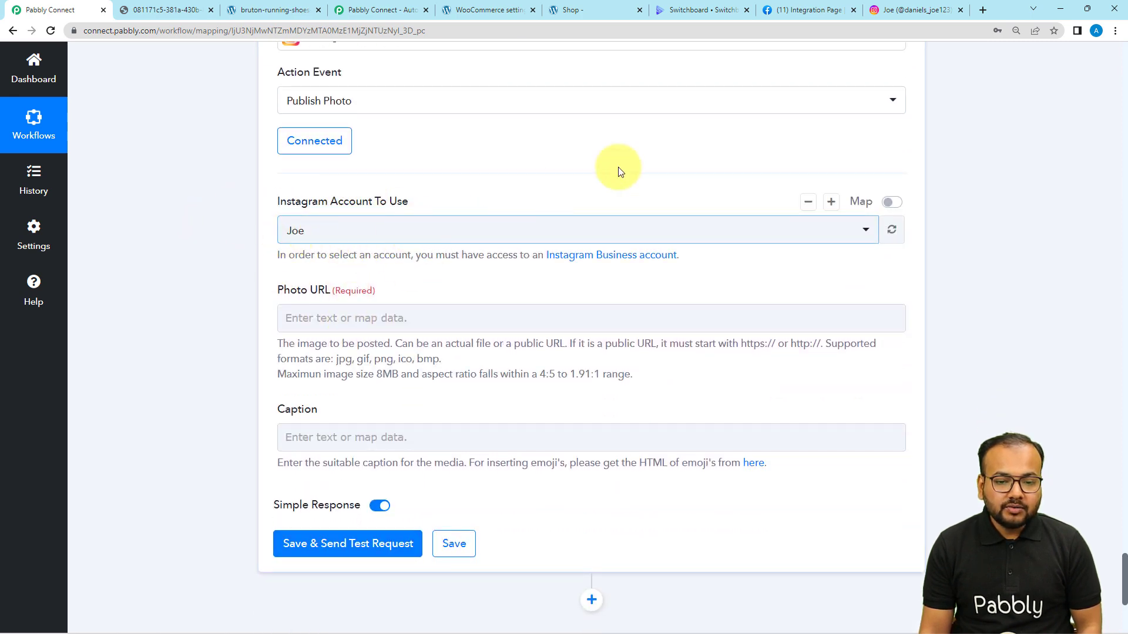
{"action": "left_click", "coordinate": [915, 10]}
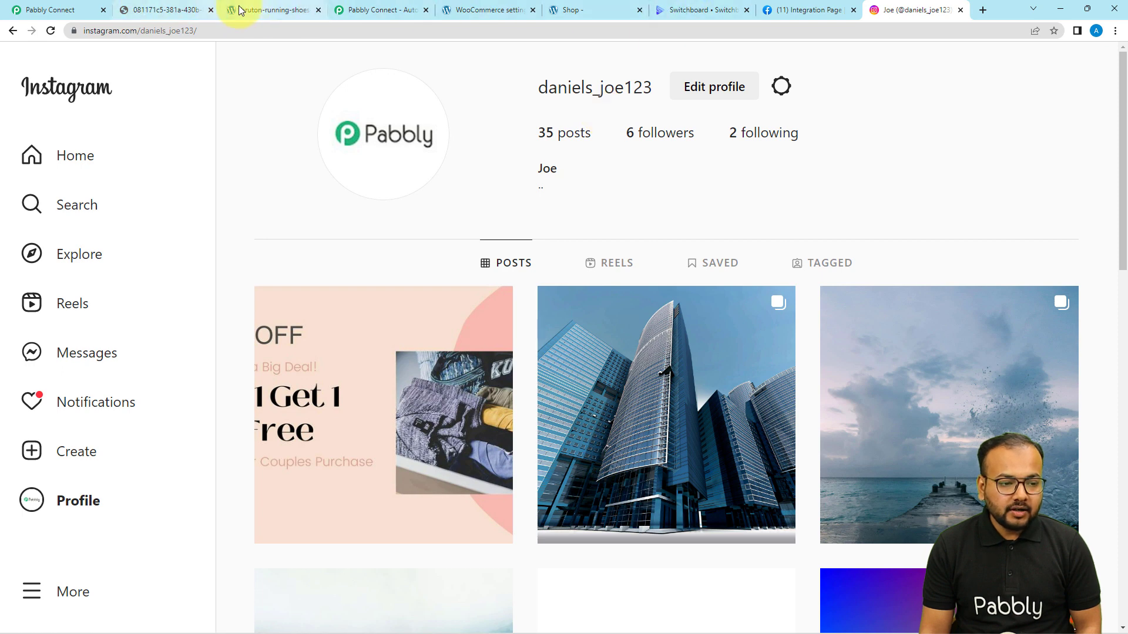
{"action": "left_click", "coordinate": [94, 10]}
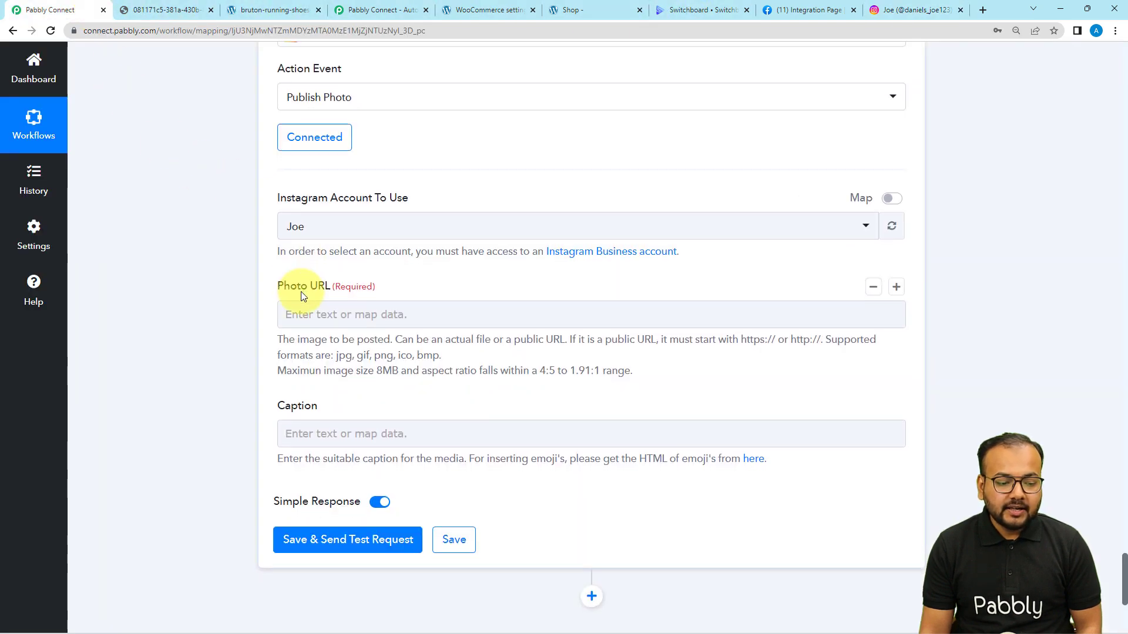
Map Photo URL to the Switchboard Canvas step's Sizes 0 Url and set the caption to "Most sold product this month.".
{"action": "scroll", "coordinate": [301, 291], "scroll_direction": "down", "scroll_amount": 2}
{"action": "left_click", "coordinate": [398, 201]}
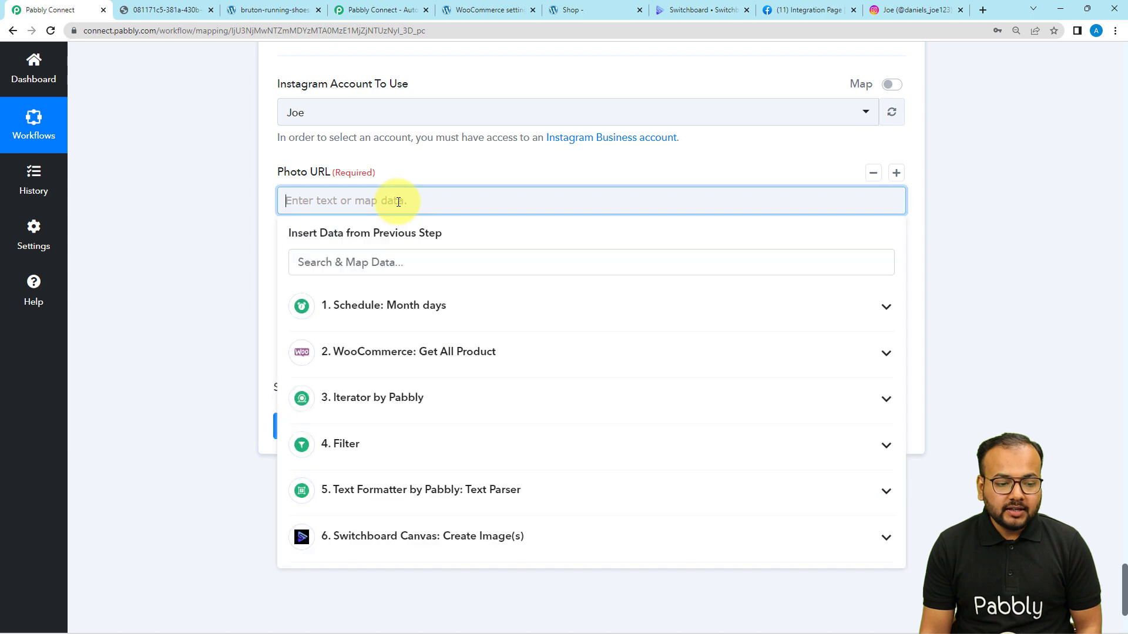
{"action": "scroll", "coordinate": [337, 431], "scroll_direction": "down", "scroll_amount": 1}
{"action": "scroll", "coordinate": [347, 433], "scroll_direction": "down", "scroll_amount": 2}
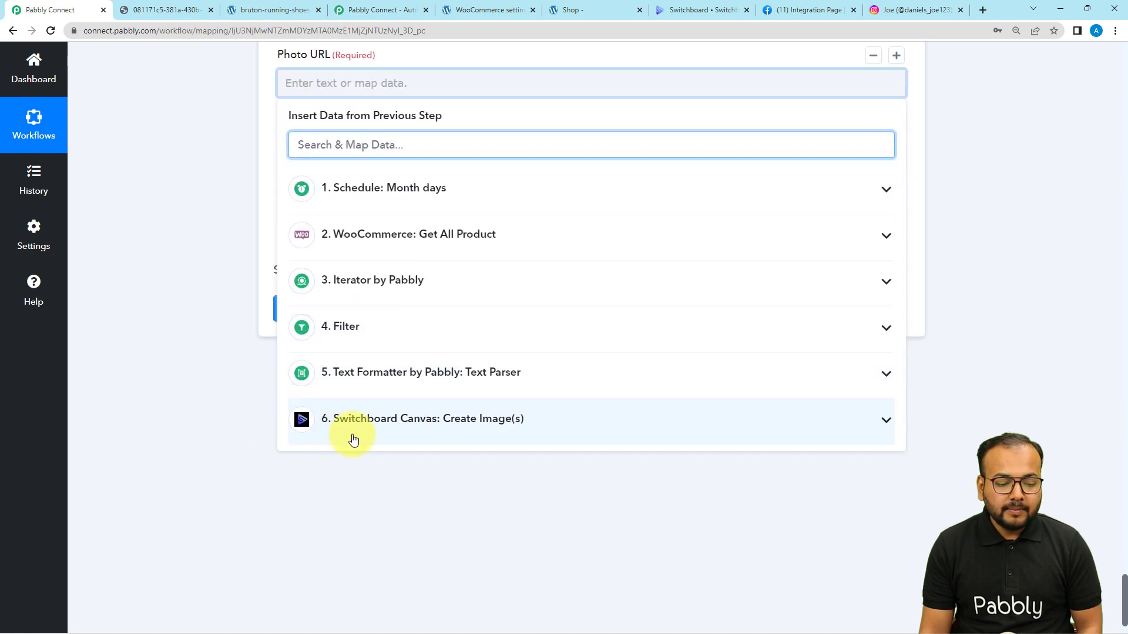
{"action": "left_click", "coordinate": [351, 433]}
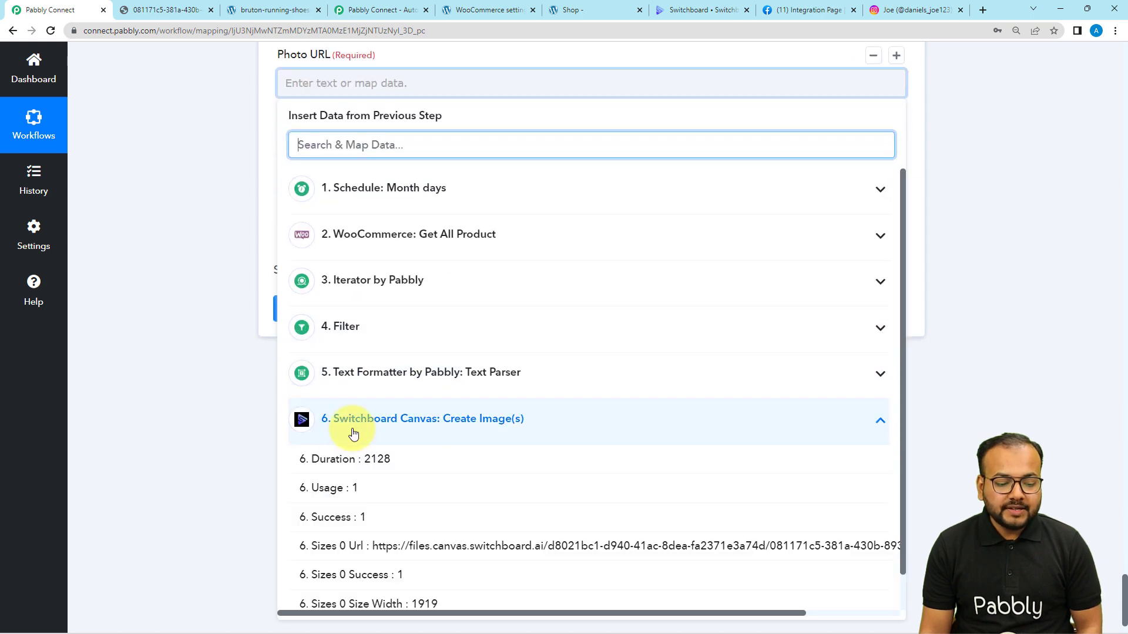
{"action": "left_click", "coordinate": [352, 549]}
{"action": "left_click", "coordinate": [195, 239]}
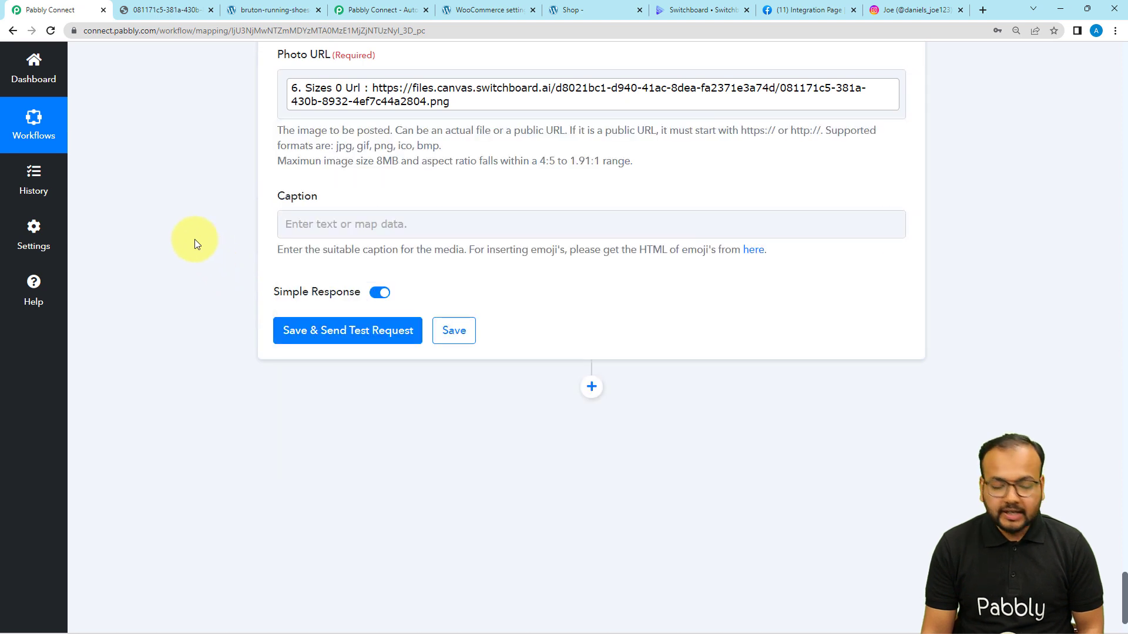
{"action": "left_click", "coordinate": [409, 224]}
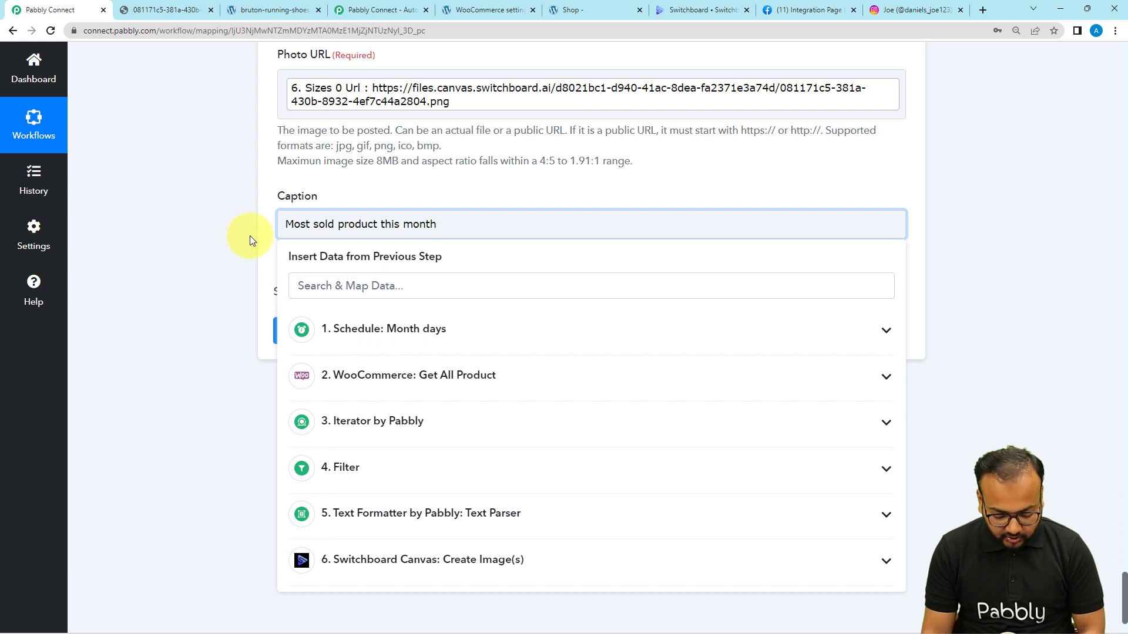
{"action": "left_click", "coordinate": [229, 241]}
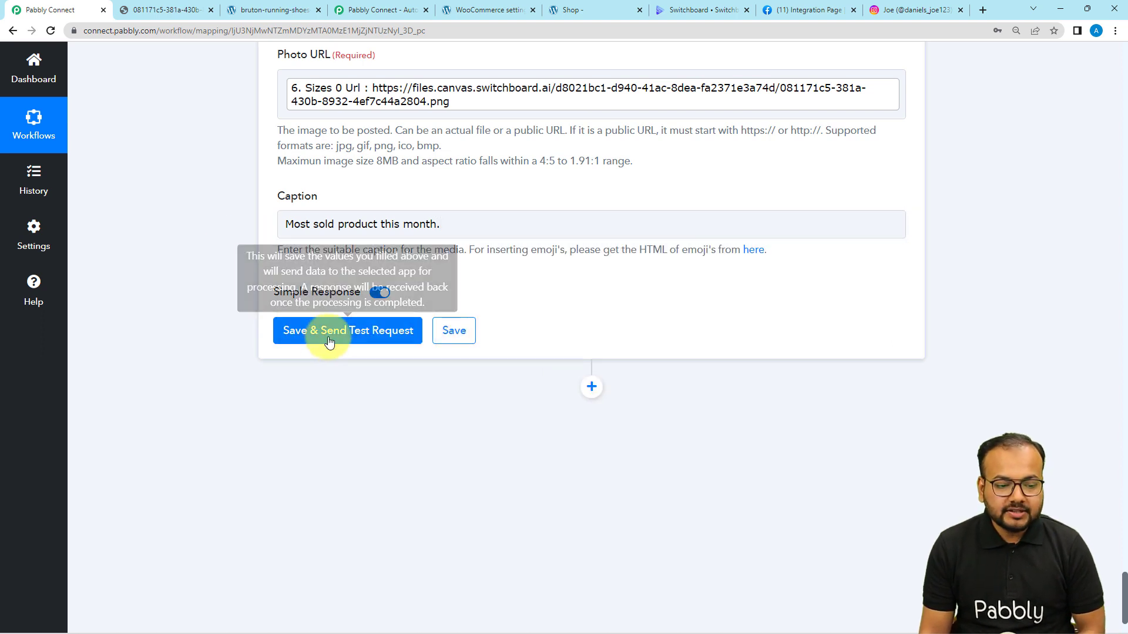
Look over the Instagram profile's existing posts, then save the Publish Photo step and send its test request.
{"action": "left_click", "coordinate": [893, 9]}
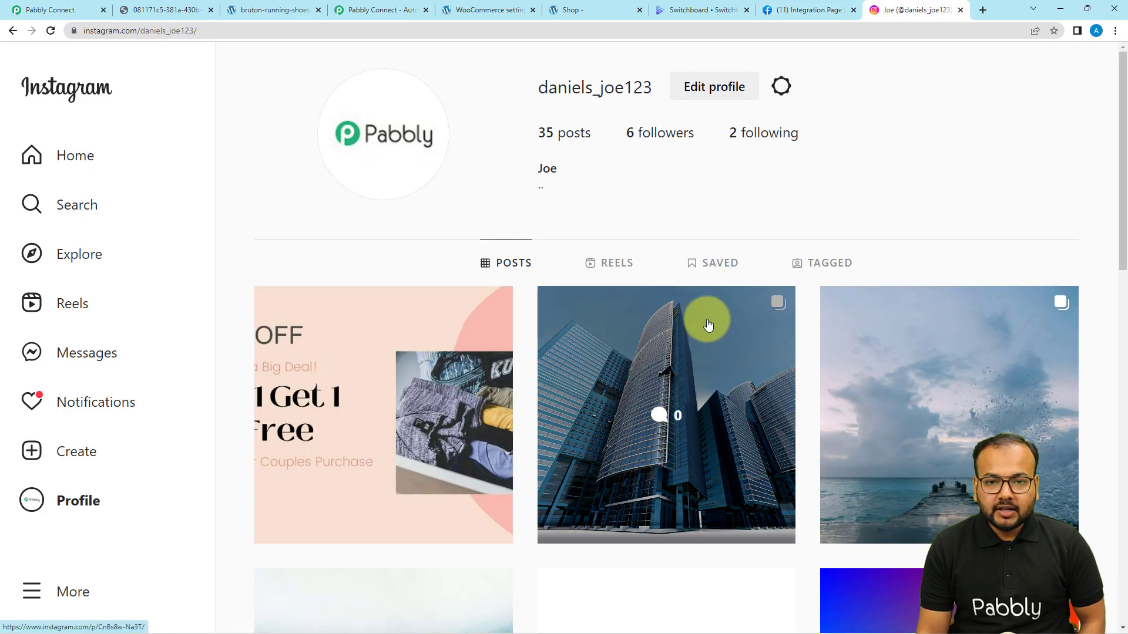
{"action": "left_click", "coordinate": [59, 10]}
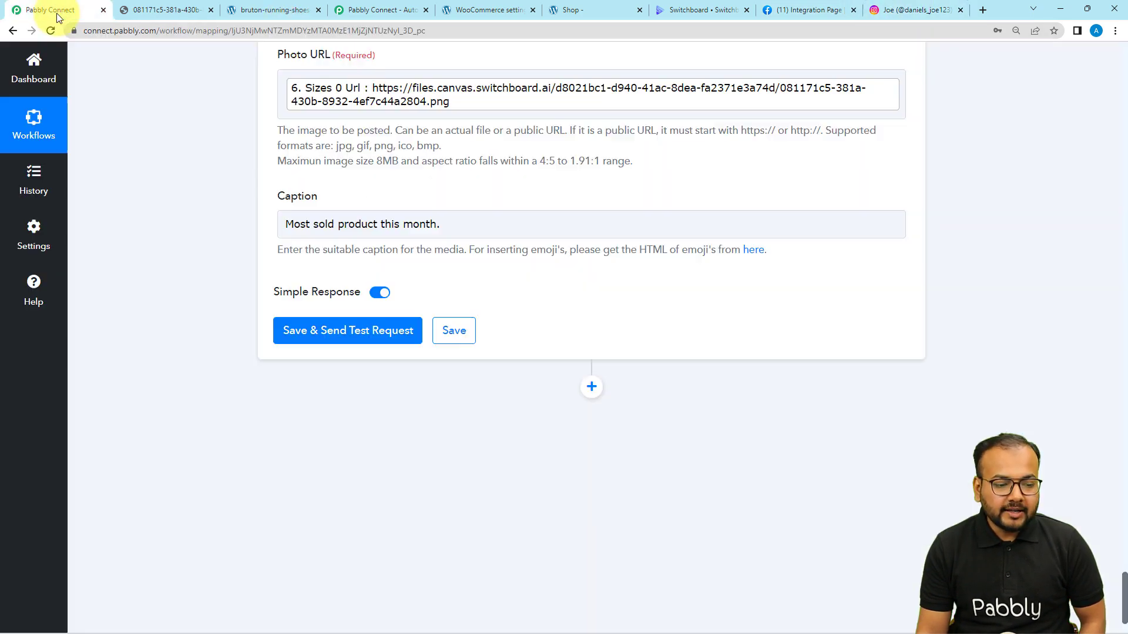
{"action": "left_click", "coordinate": [286, 331]}
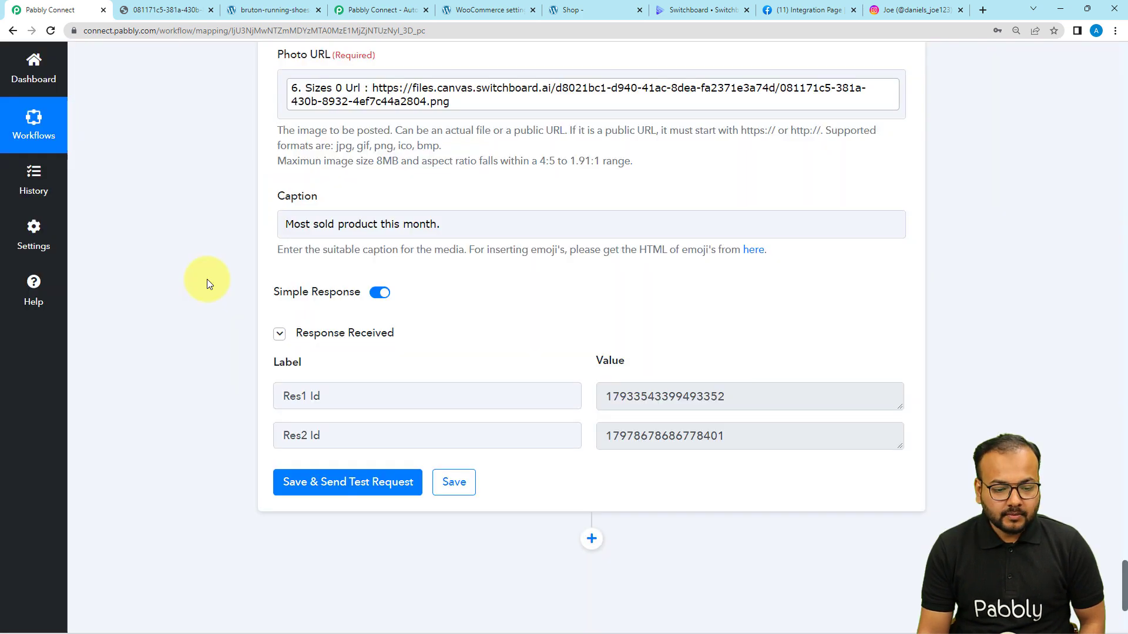
{"action": "scroll", "coordinate": [217, 359], "scroll_direction": "down", "scroll_amount": 2}
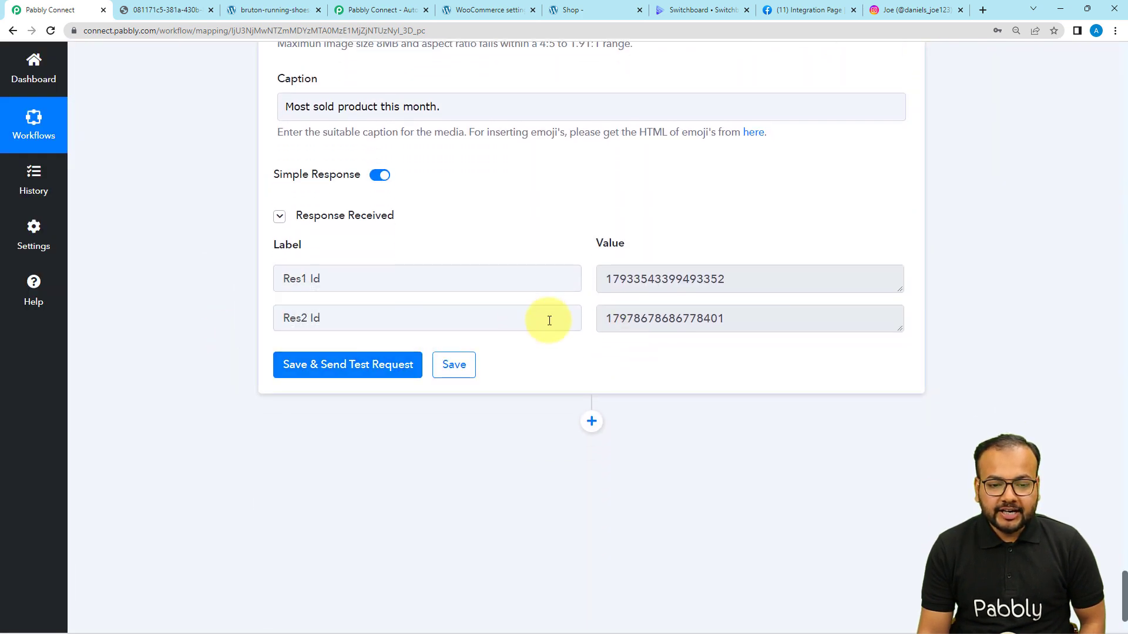
Switch to the Instagram profile, open the newest post to check its image and caption, then return to the workflow.
{"action": "left_click", "coordinate": [914, 10]}
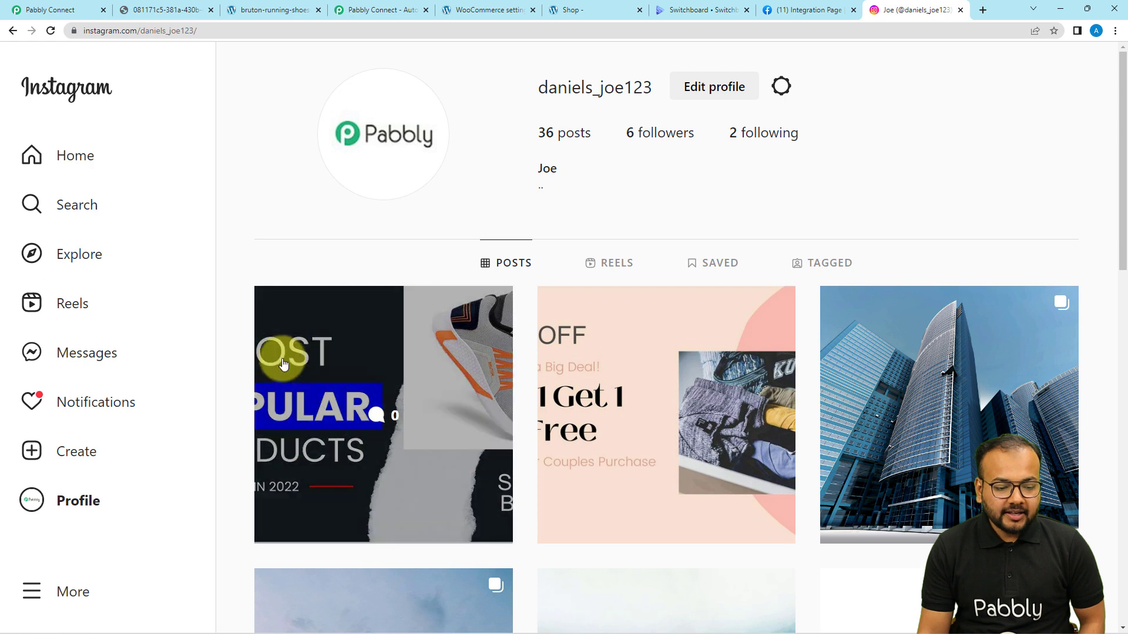
{"action": "left_click", "coordinate": [303, 366]}
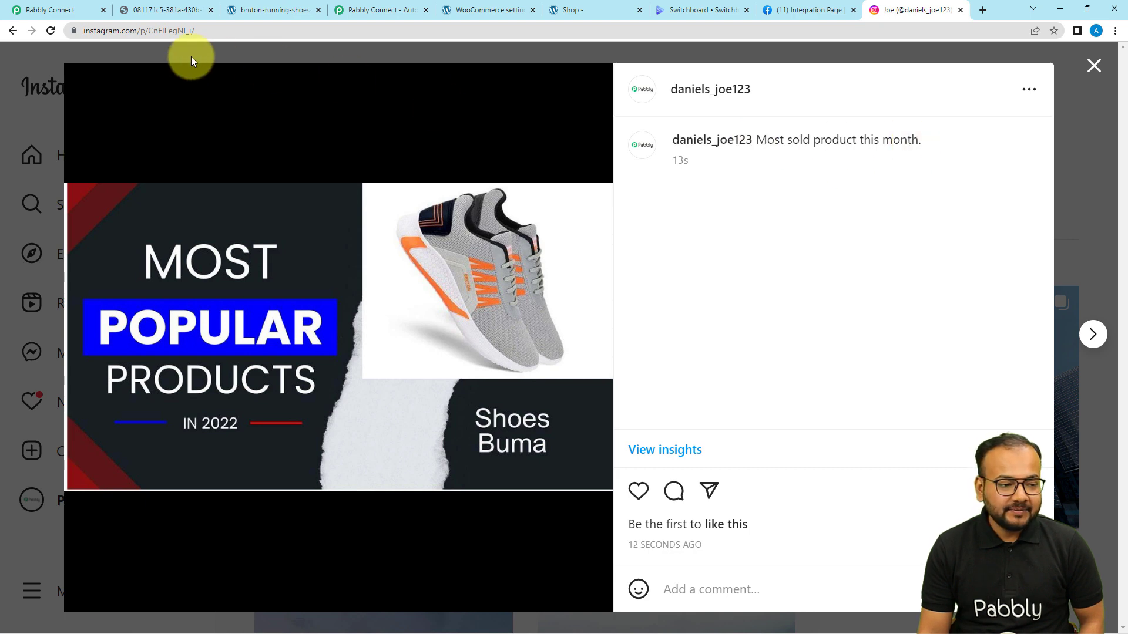
{"action": "left_click", "coordinate": [88, 11]}
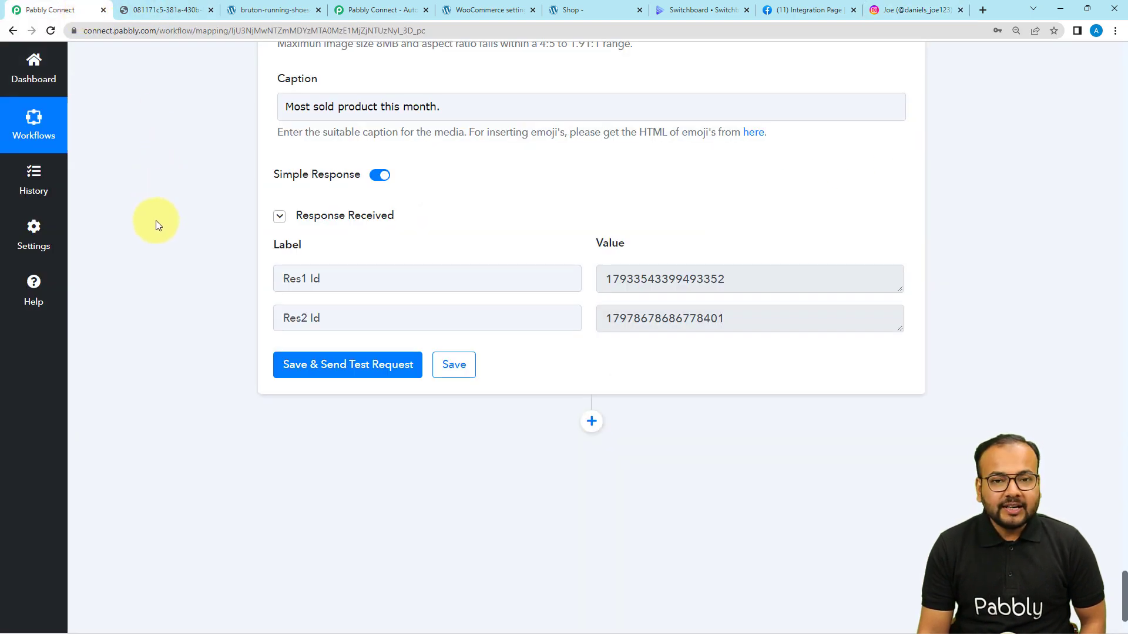
{"action": "scroll", "coordinate": [183, 276], "scroll_direction": "up", "scroll_amount": 7}
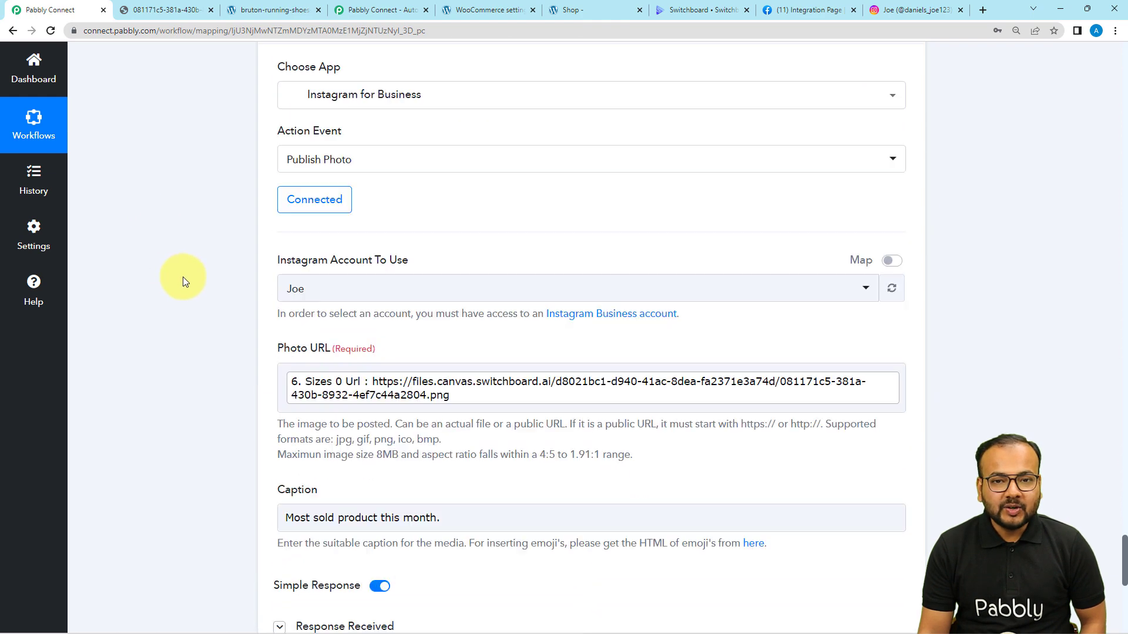
{"action": "scroll", "coordinate": [182, 276], "scroll_direction": "up", "scroll_amount": 11}
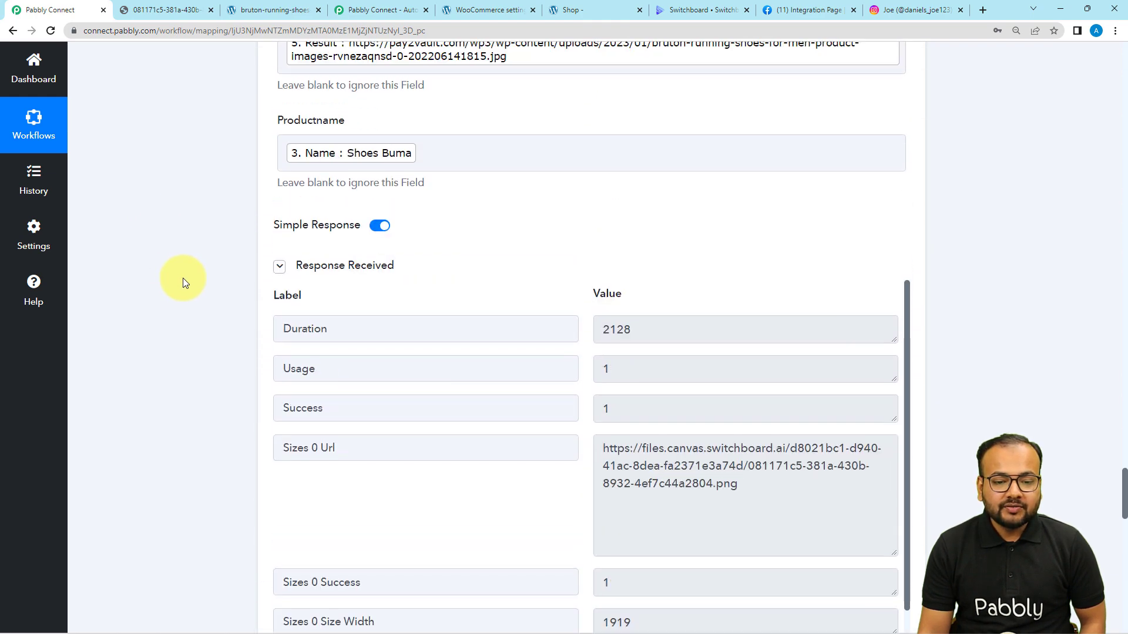
{"action": "scroll", "coordinate": [183, 281], "scroll_direction": "up", "scroll_amount": 13}
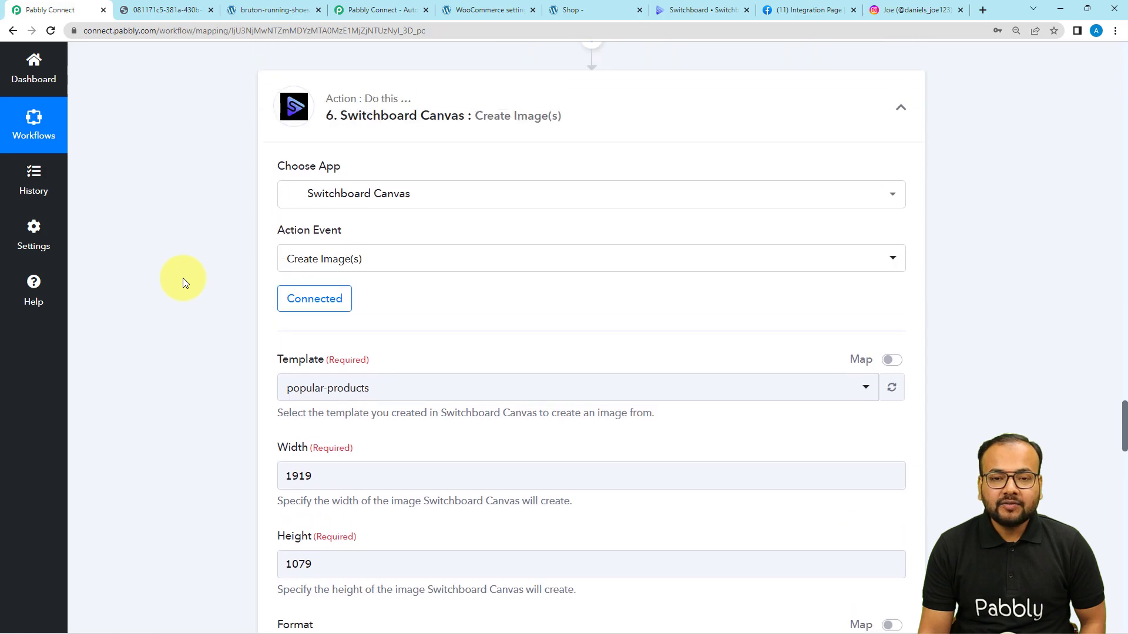
{"action": "scroll", "coordinate": [182, 277], "scroll_direction": "up", "scroll_amount": 8}
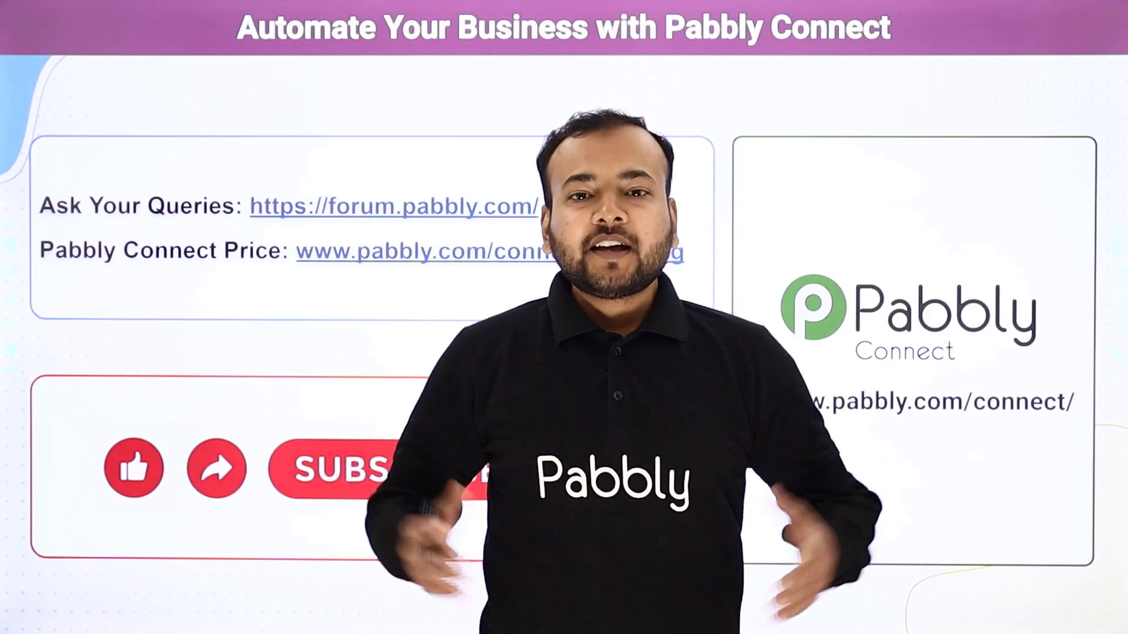